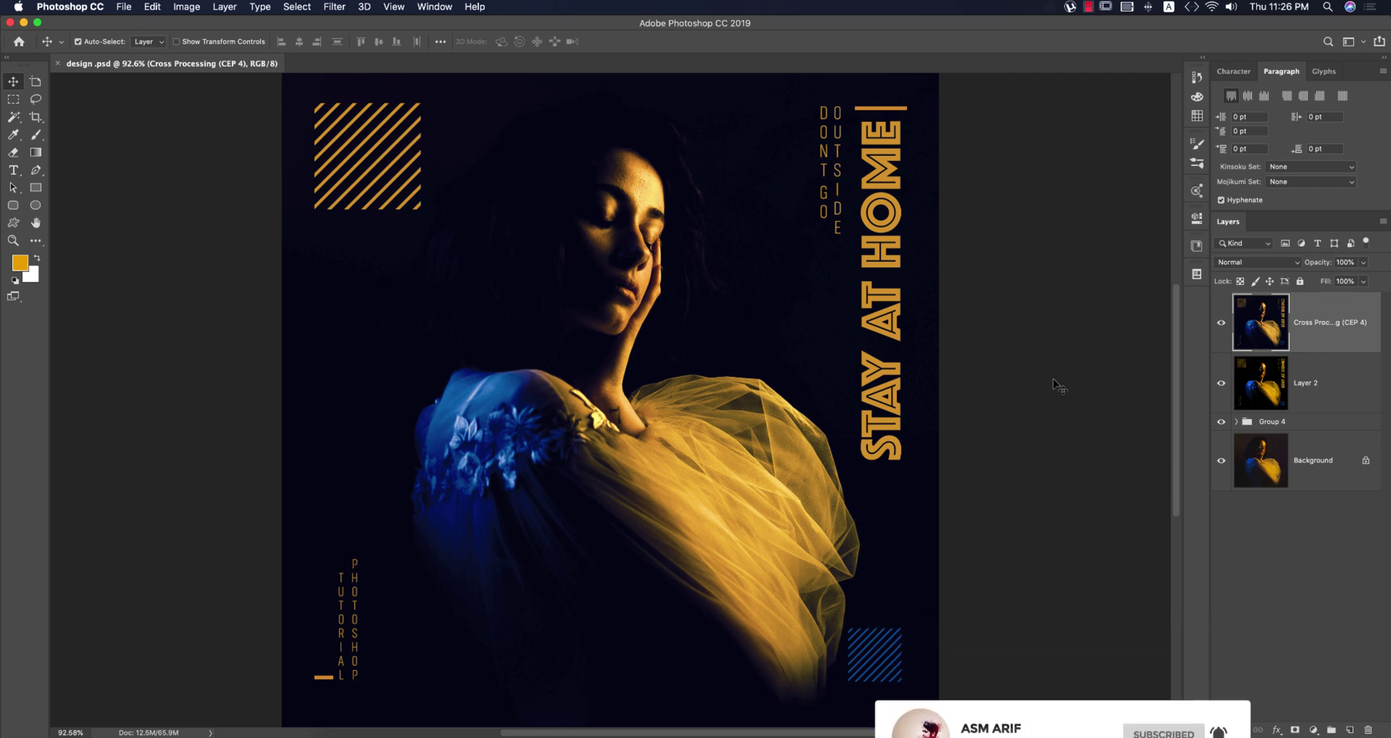
Set up a new document with width and height both 1024 pixels.
{"action": "left_click", "coordinate": [124, 6]}
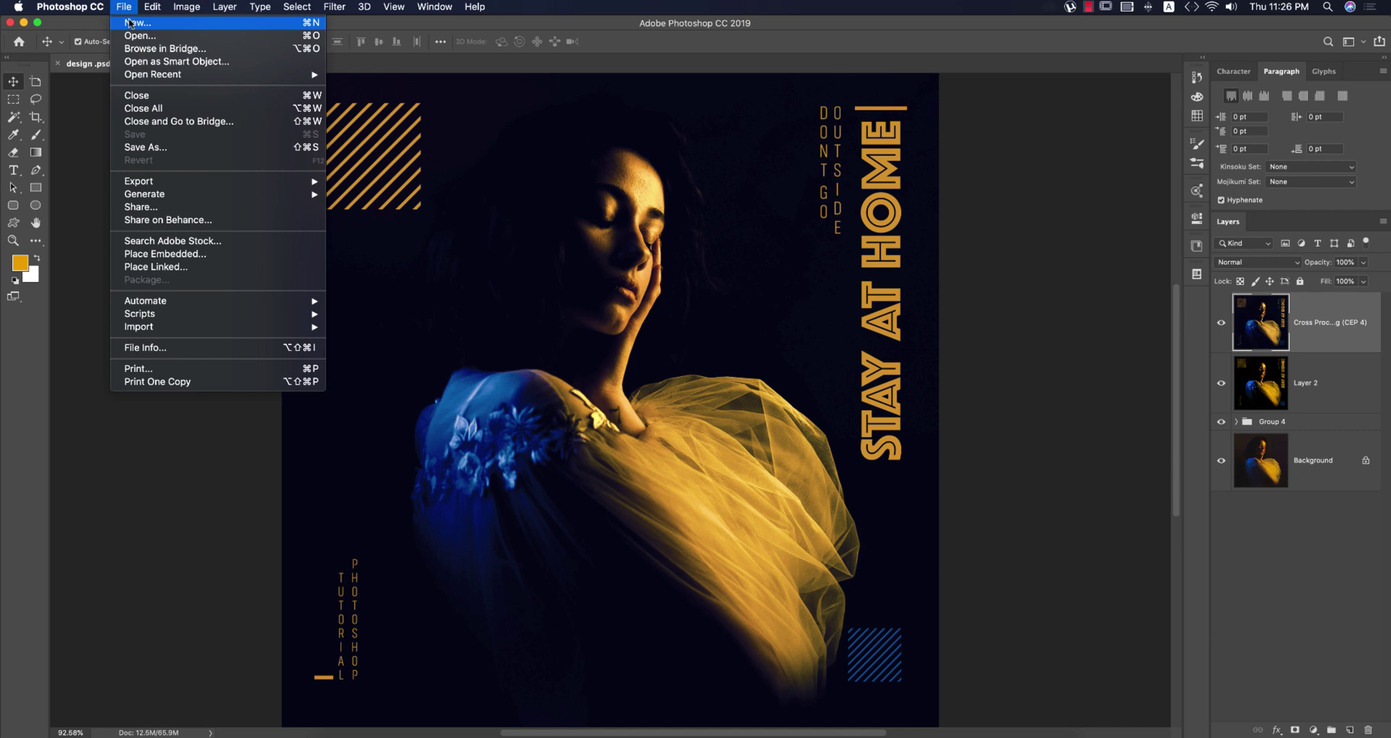
{"action": "left_click", "coordinate": [132, 22]}
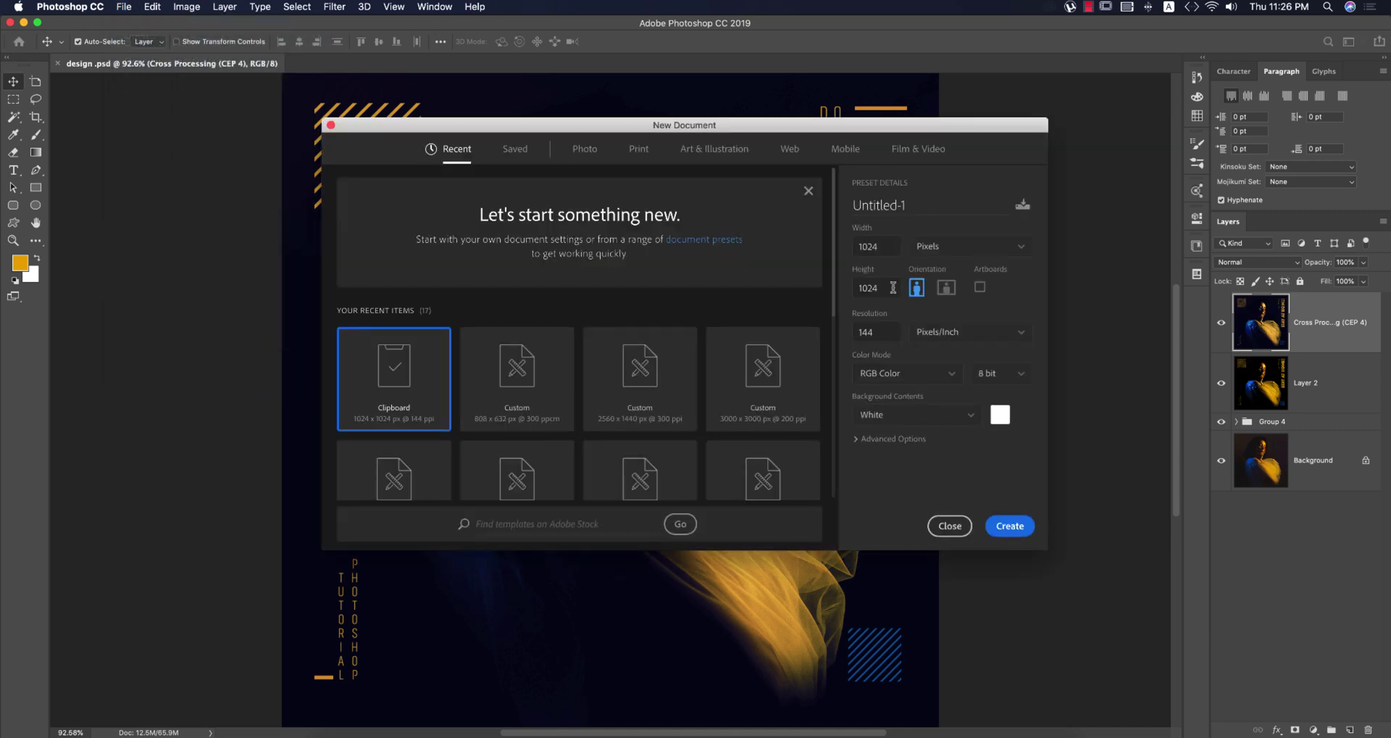
{"action": "double_click", "coordinate": [866, 247]}
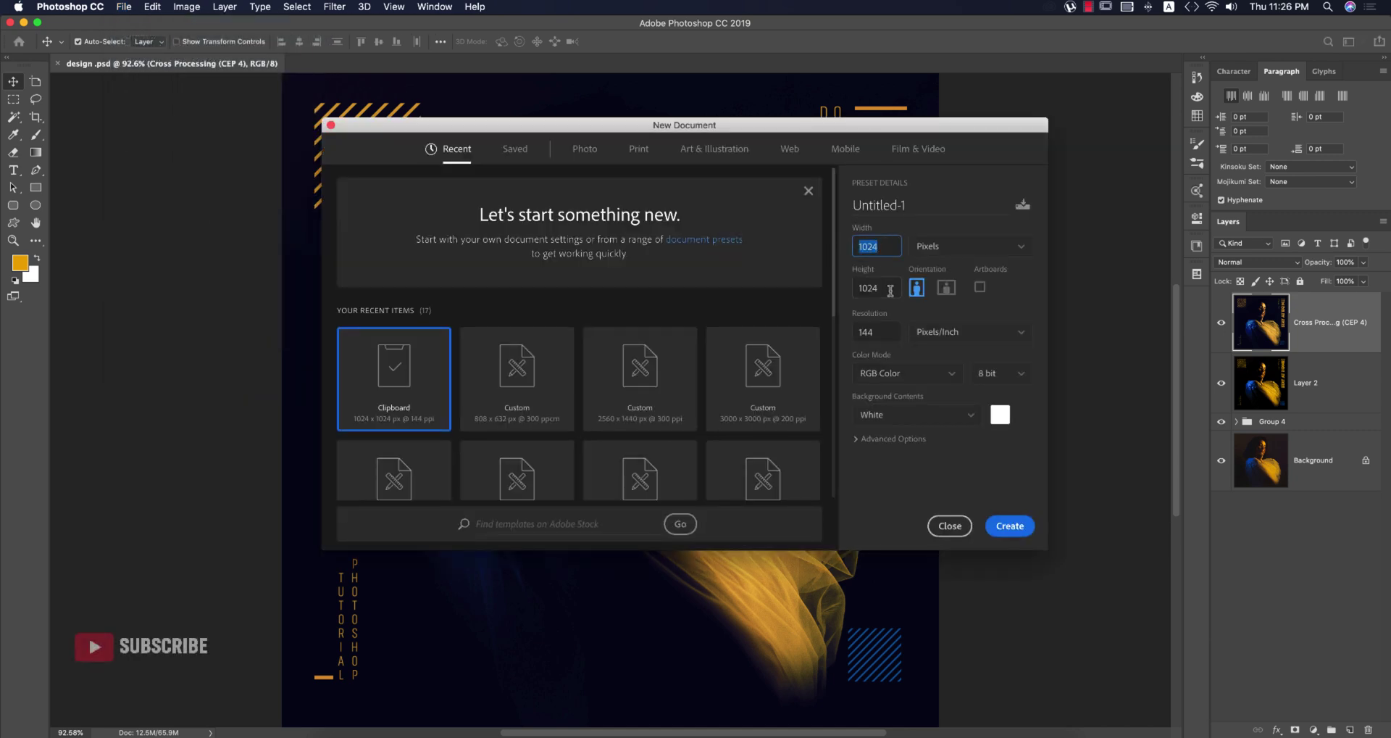
{"action": "double_click", "coordinate": [891, 290]}
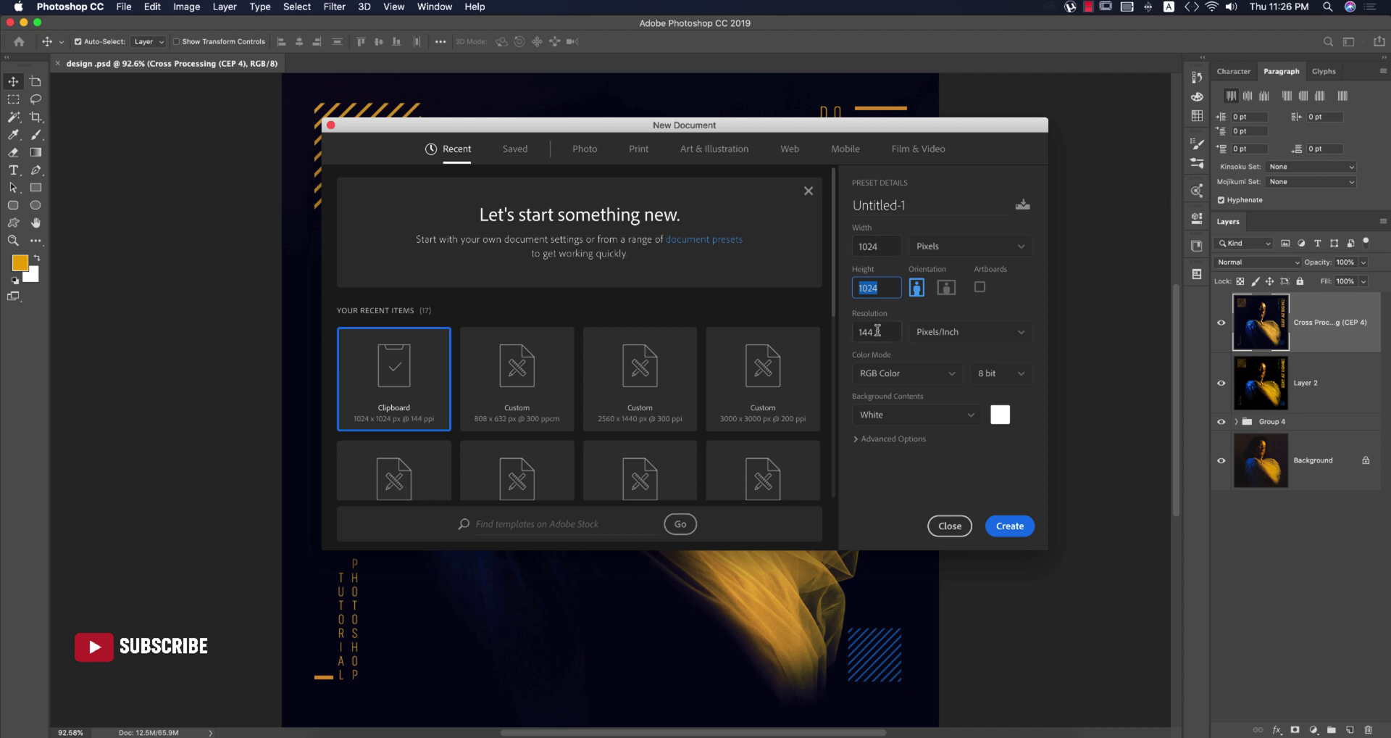
{"action": "key", "text": "Tab"}
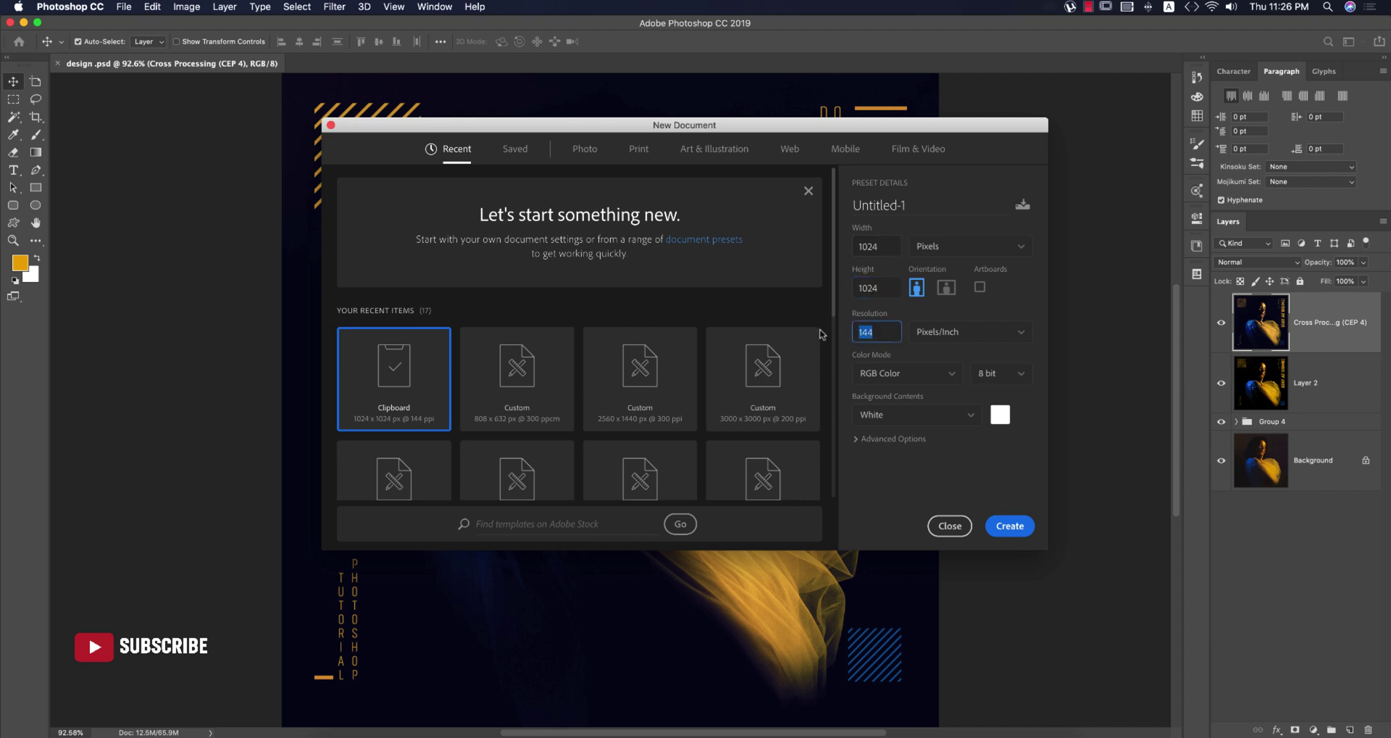
Set the resolution to 30, create the square document and fit it to the window.
{"action": "type", "text": "3"}
{"action": "type", "text": "00"}
{"action": "left_click", "coordinate": [1016, 528]}
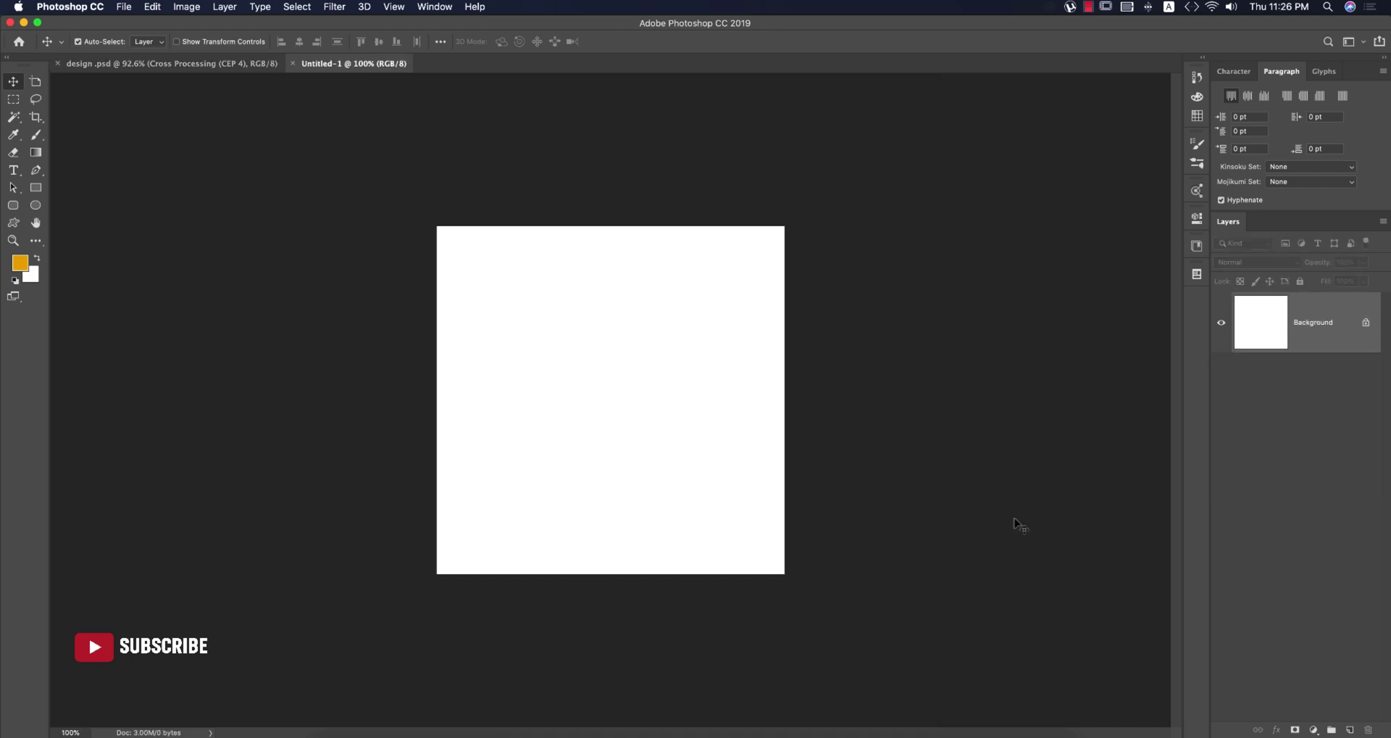
{"action": "key", "text": "super+0"}
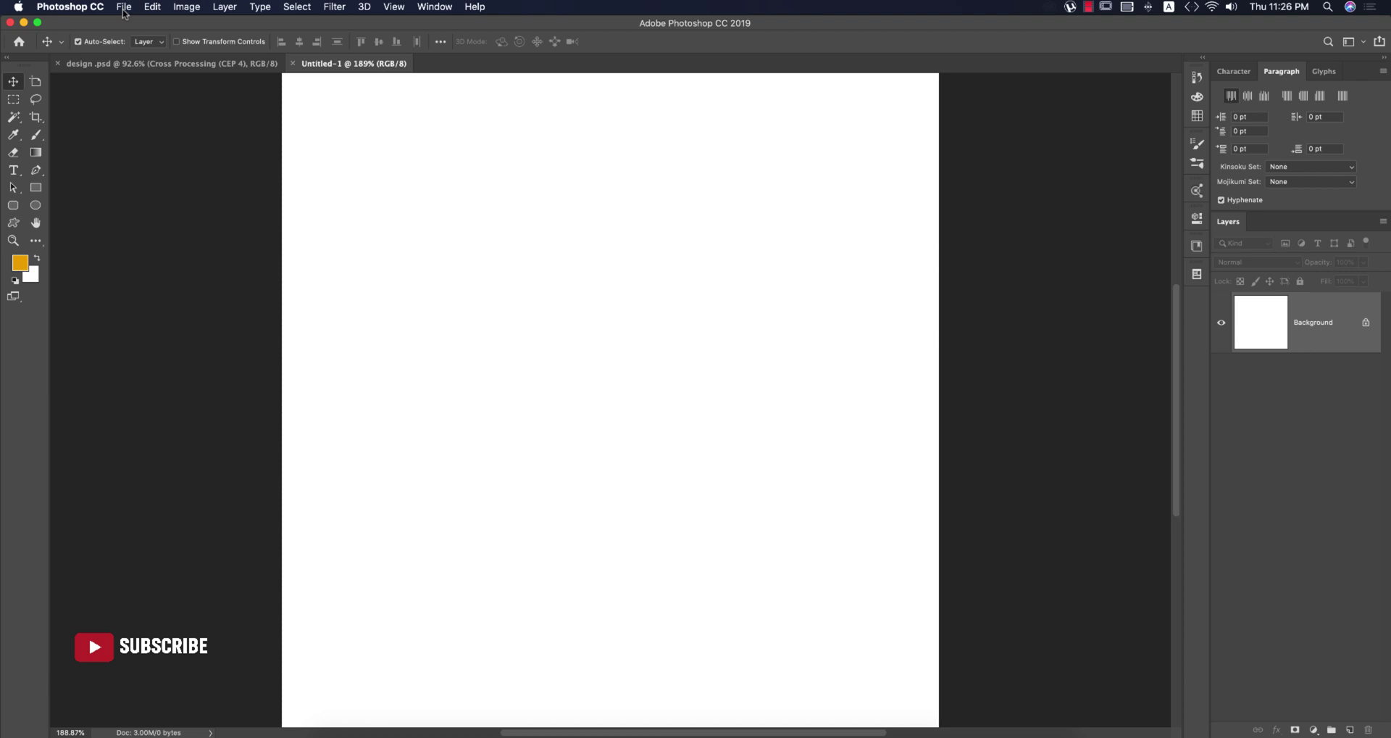
Embed the woman-in-white photo, stretch it across the canvas, and rasterize its layer.
{"action": "left_click", "coordinate": [123, 8]}
{"action": "left_click", "coordinate": [217, 255]}
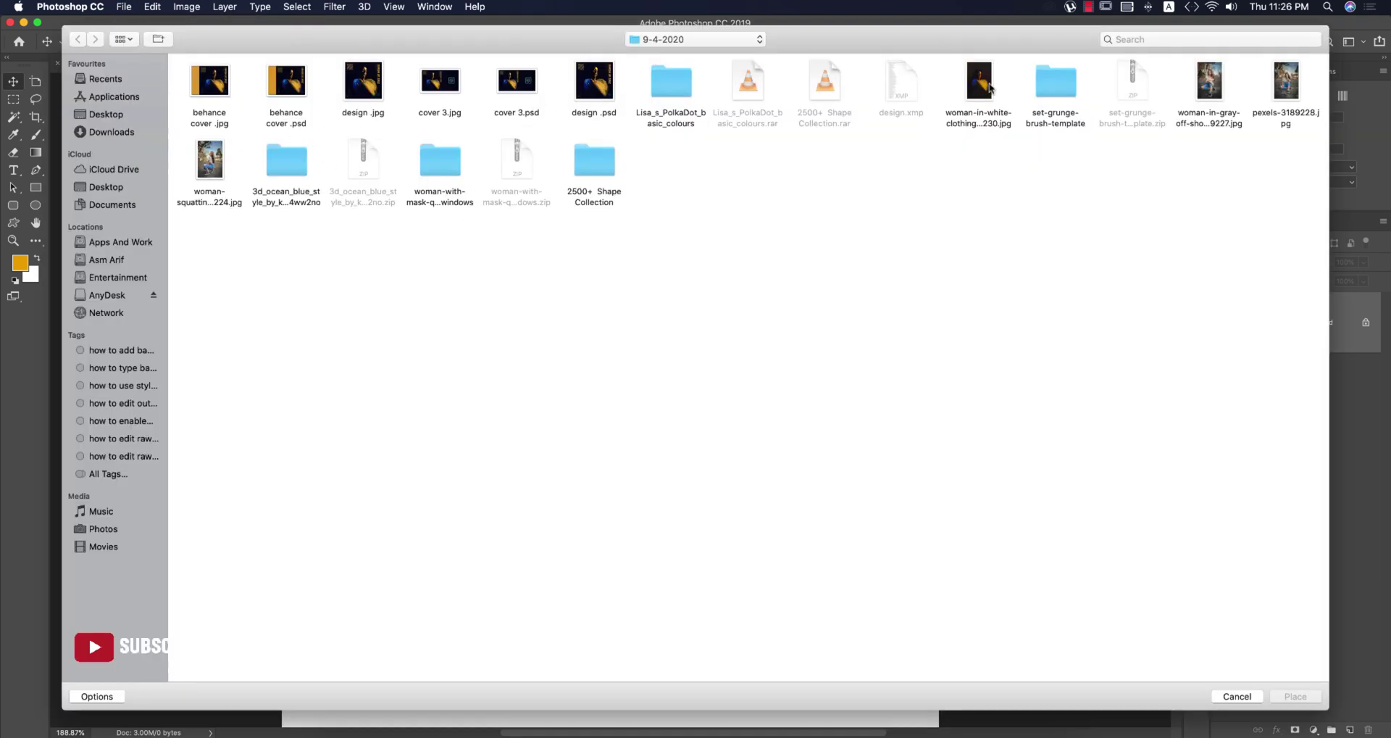
{"action": "left_click", "coordinate": [989, 87]}
{"action": "key", "text": "Return"}
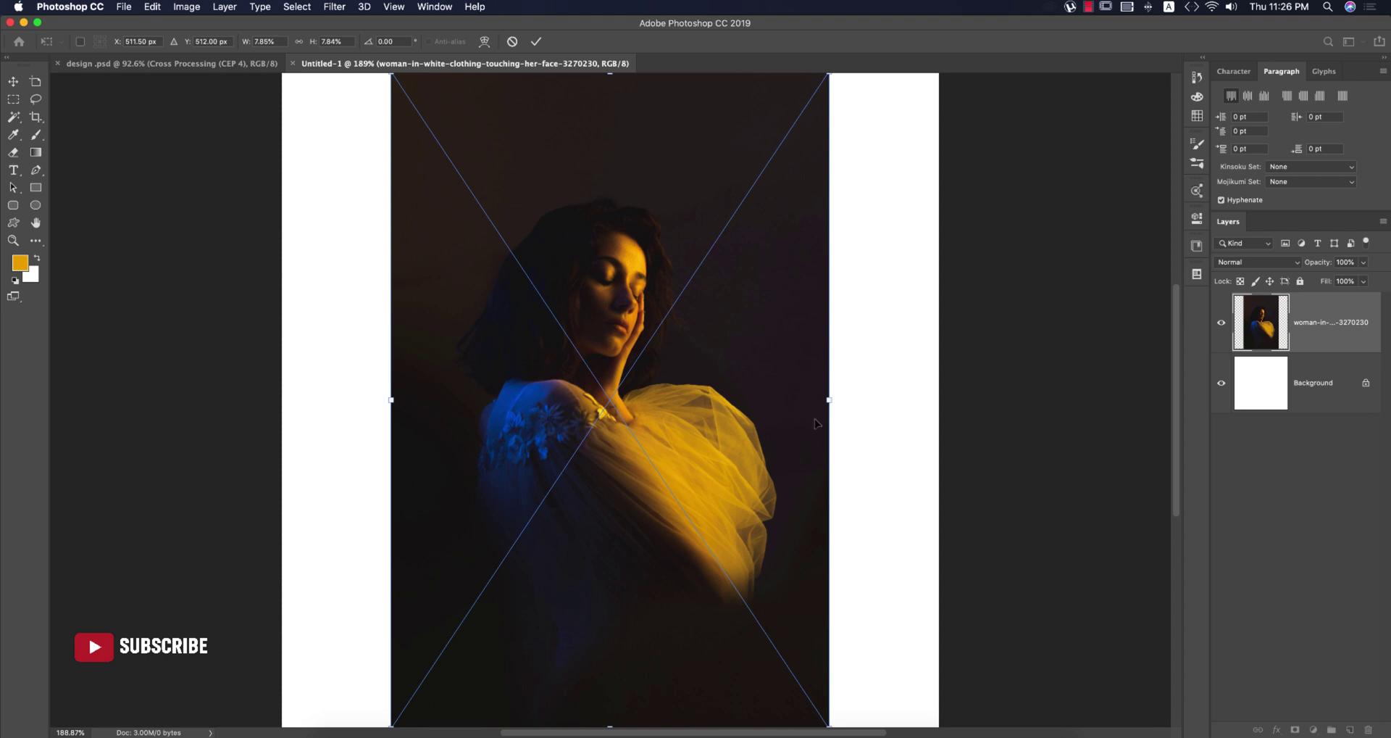
{"action": "left_click_drag", "start_coordinate": [829, 399], "coordinate": [939, 399]}
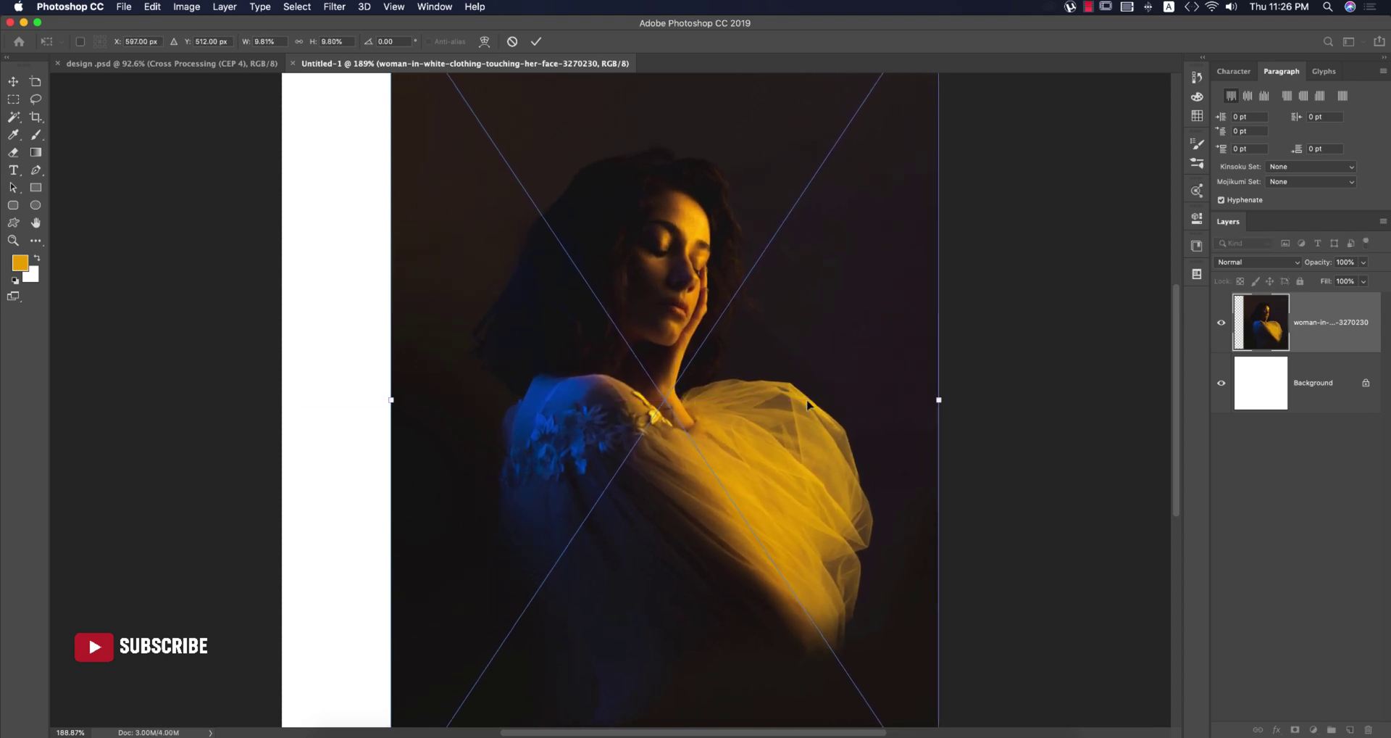
{"action": "left_click_drag", "start_coordinate": [392, 401], "coordinate": [283, 385]}
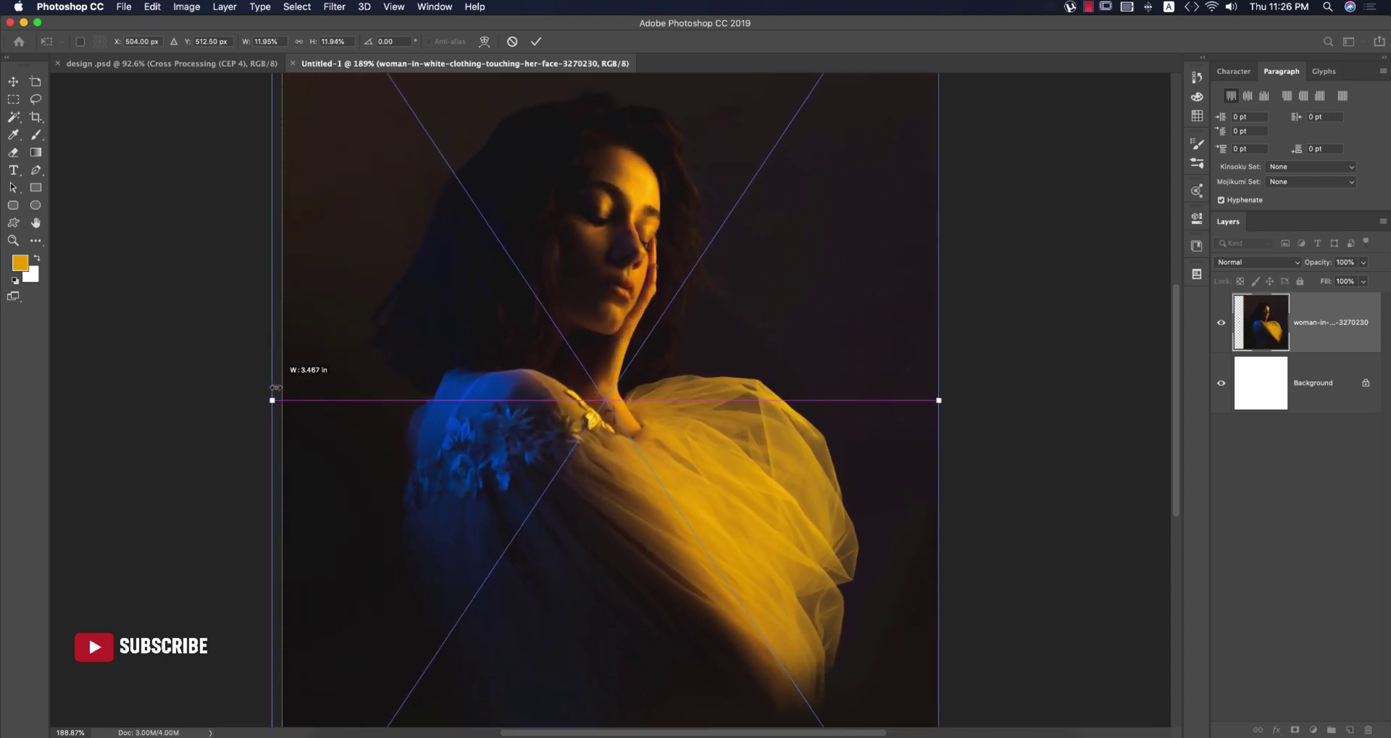
{"action": "left_click", "coordinate": [536, 41]}
{"action": "key", "text": "super+0"}
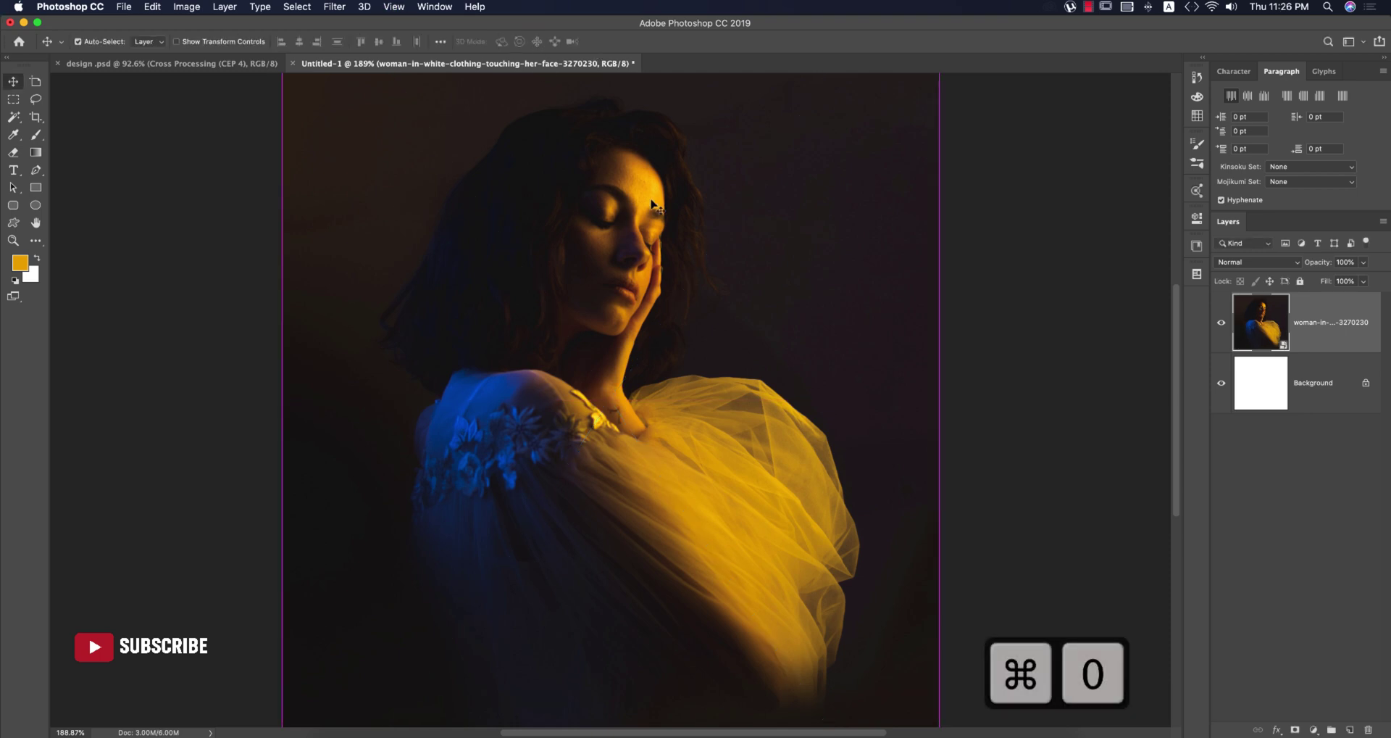
{"action": "right_click", "coordinate": [1286, 340]}
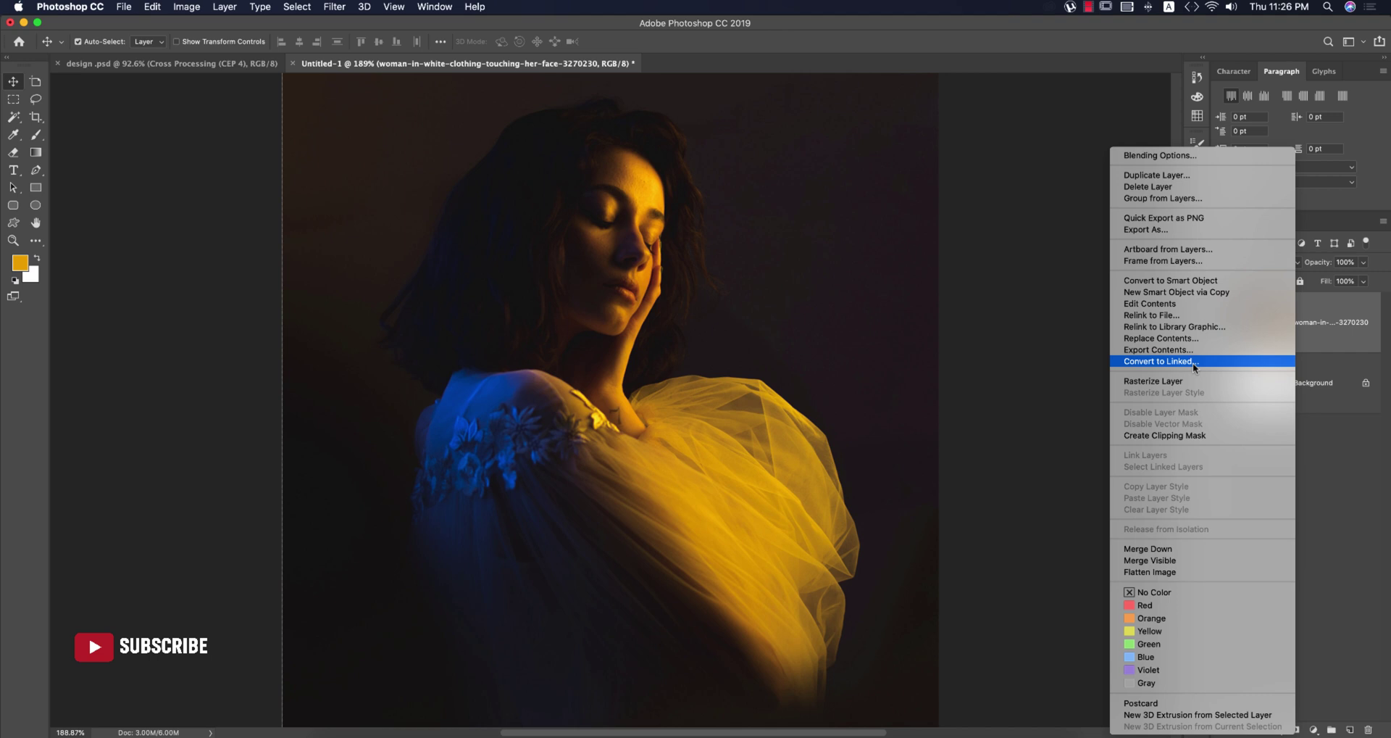
{"action": "left_click", "coordinate": [1232, 380]}
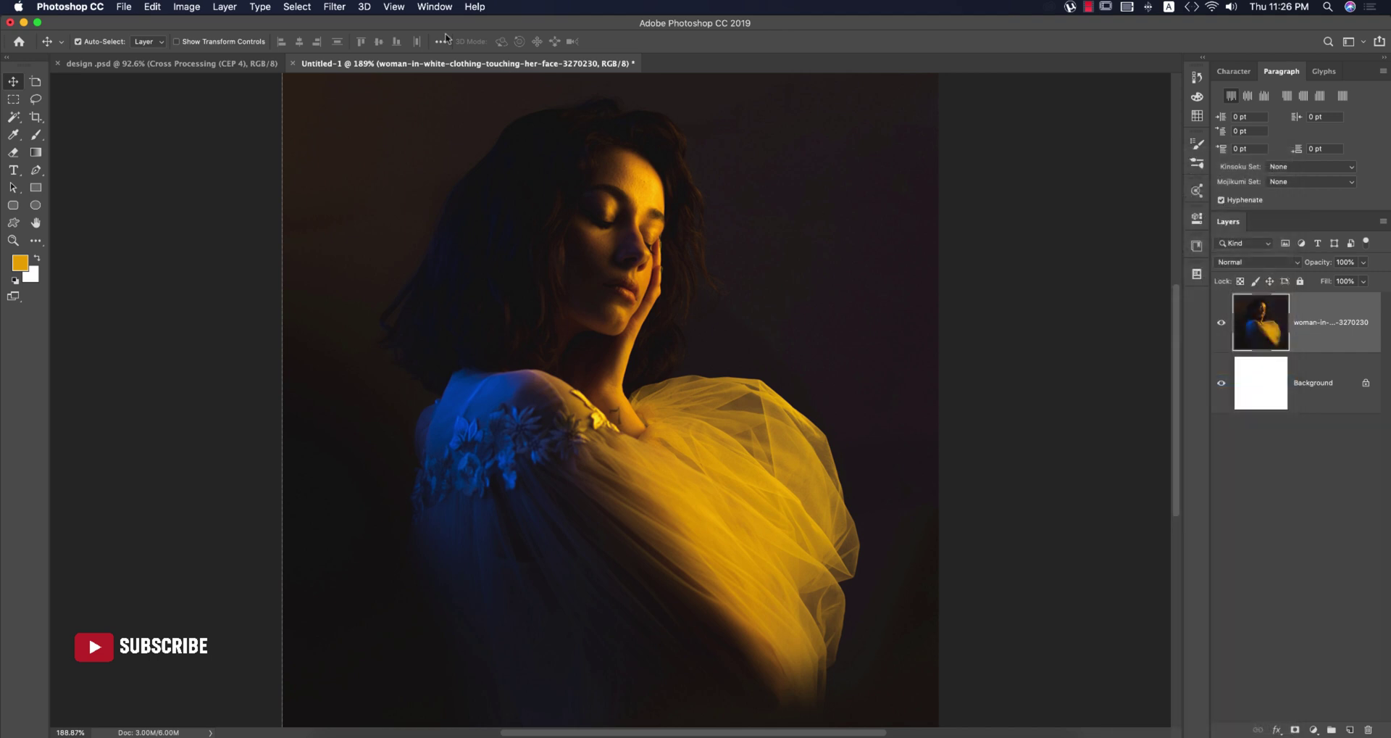
Load design.xmp from the 9-4-2020 folder into the Camera Raw Filter for the photo.
{"action": "left_click", "coordinate": [327, 9]}
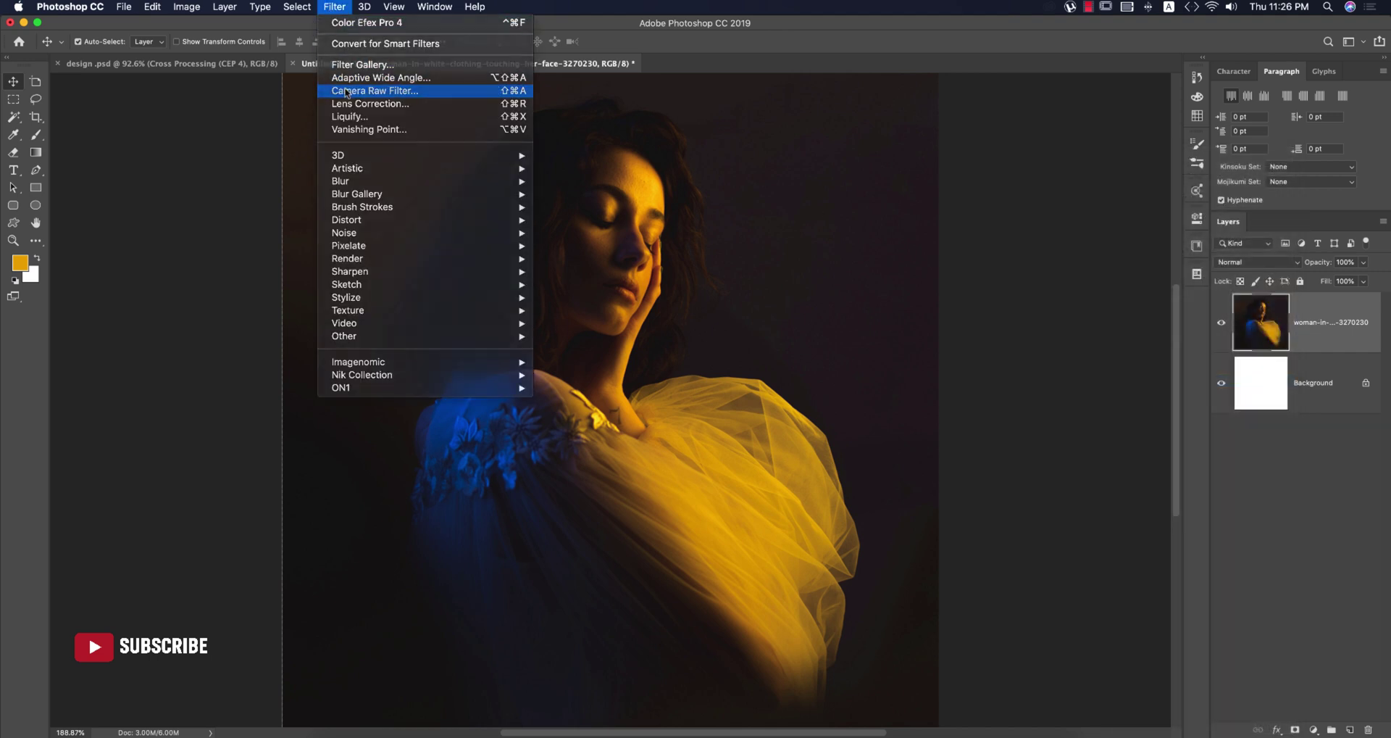
{"action": "left_click", "coordinate": [391, 88]}
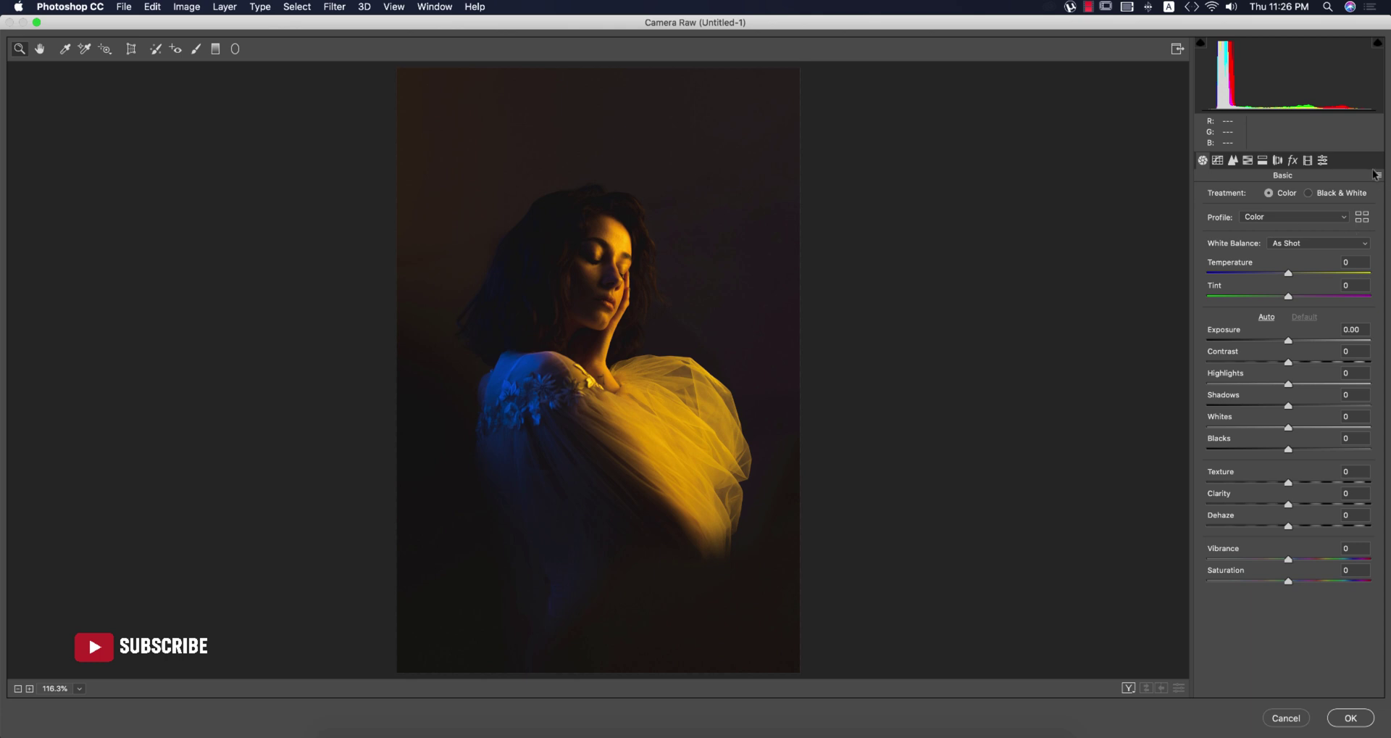
{"action": "left_click", "coordinate": [1379, 176]}
{"action": "left_click", "coordinate": [1301, 270]}
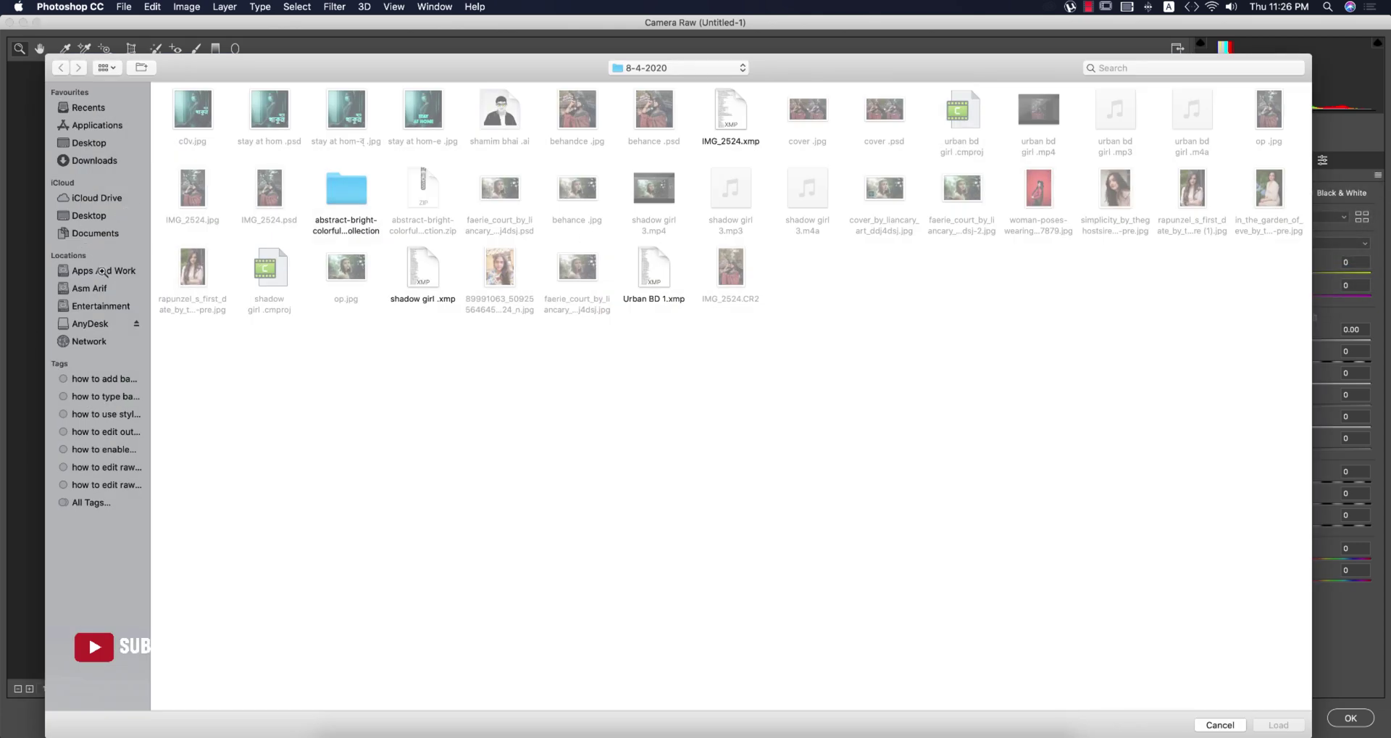
{"action": "left_click", "coordinate": [102, 271]}
{"action": "double_click", "coordinate": [206, 114]}
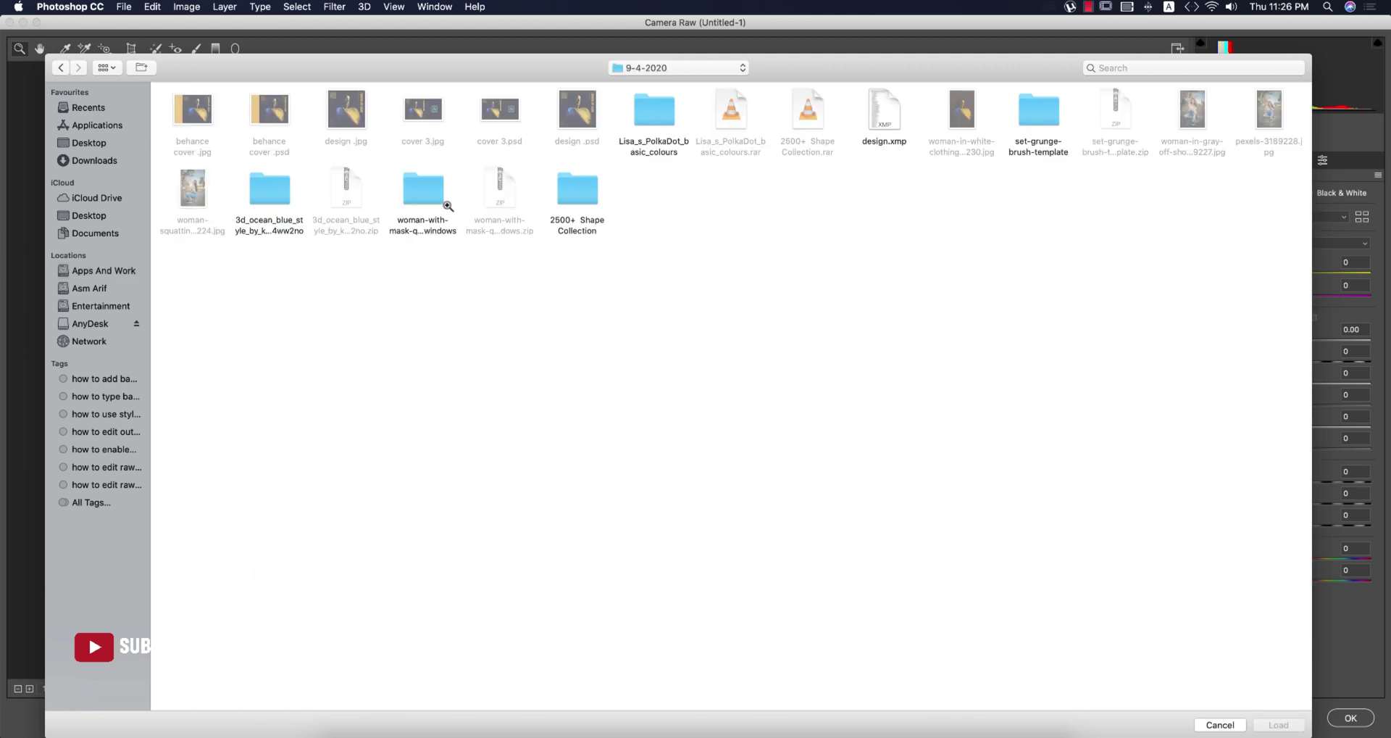
{"action": "double_click", "coordinate": [884, 113]}
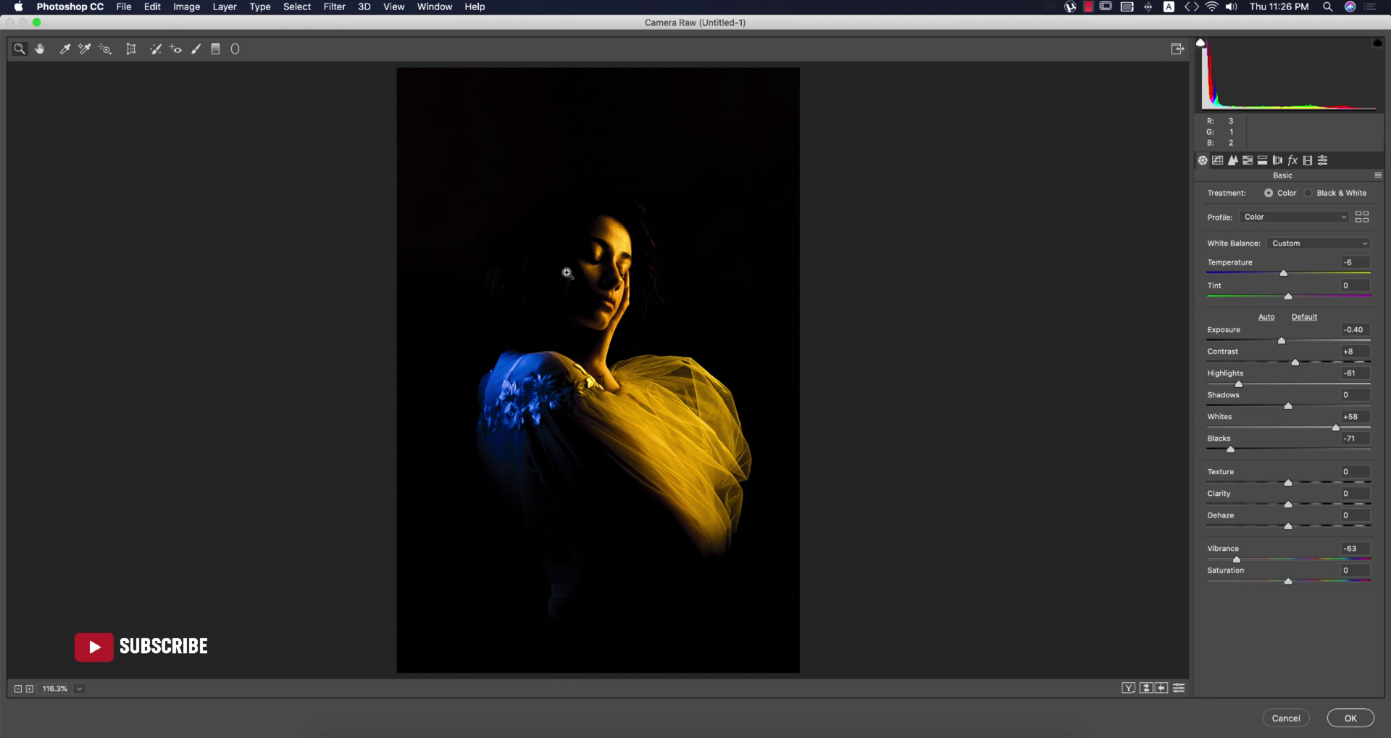
Zoom on the face, refit, and check the Exposure, Contrast and Whites values.
{"action": "left_click", "coordinate": [568, 273]}
{"action": "key", "text": "super+0"}
{"action": "left_click", "coordinate": [1342, 335]}
{"action": "left_click", "coordinate": [1360, 352]}
{"action": "left_click", "coordinate": [1362, 416]}
Review the Detail, HSL luminance, saturation and hue, and Calibration settings.
{"action": "left_click", "coordinate": [1234, 160]}
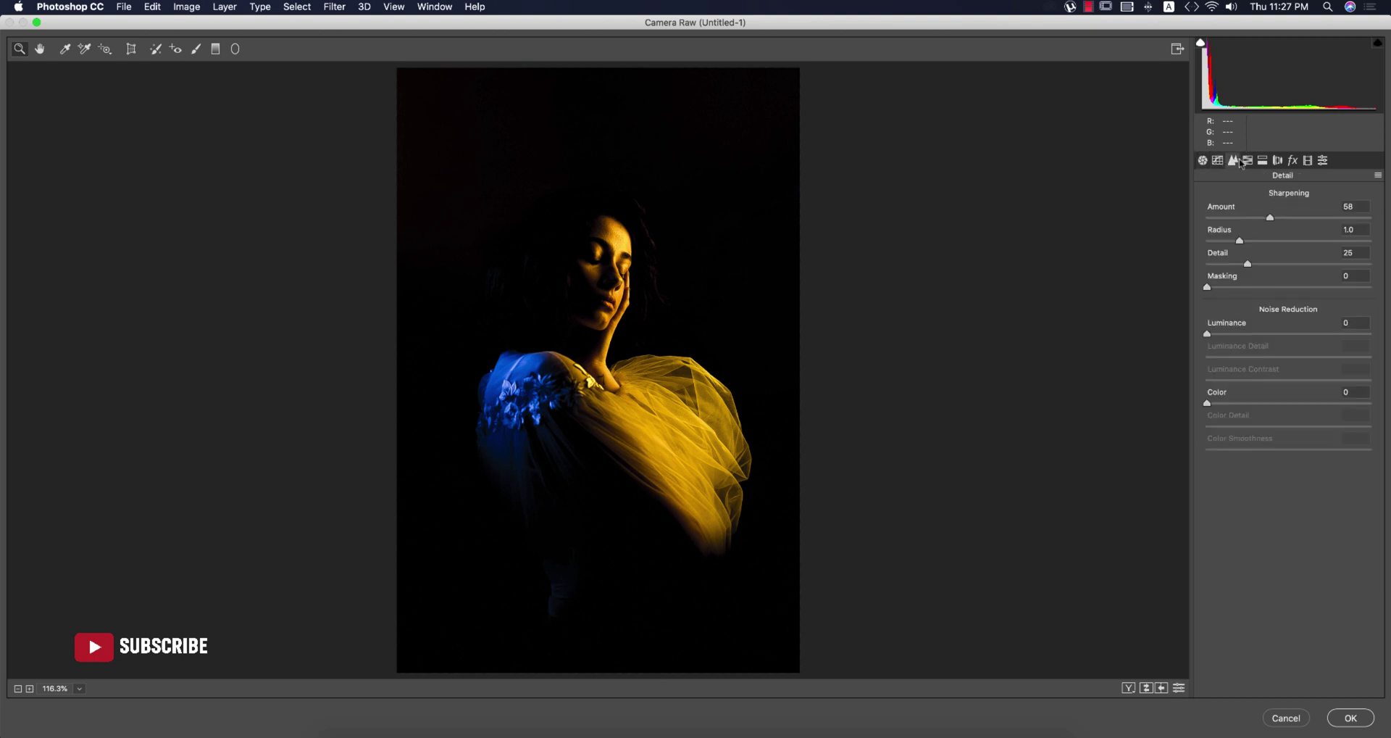
{"action": "left_click", "coordinate": [1248, 161]}
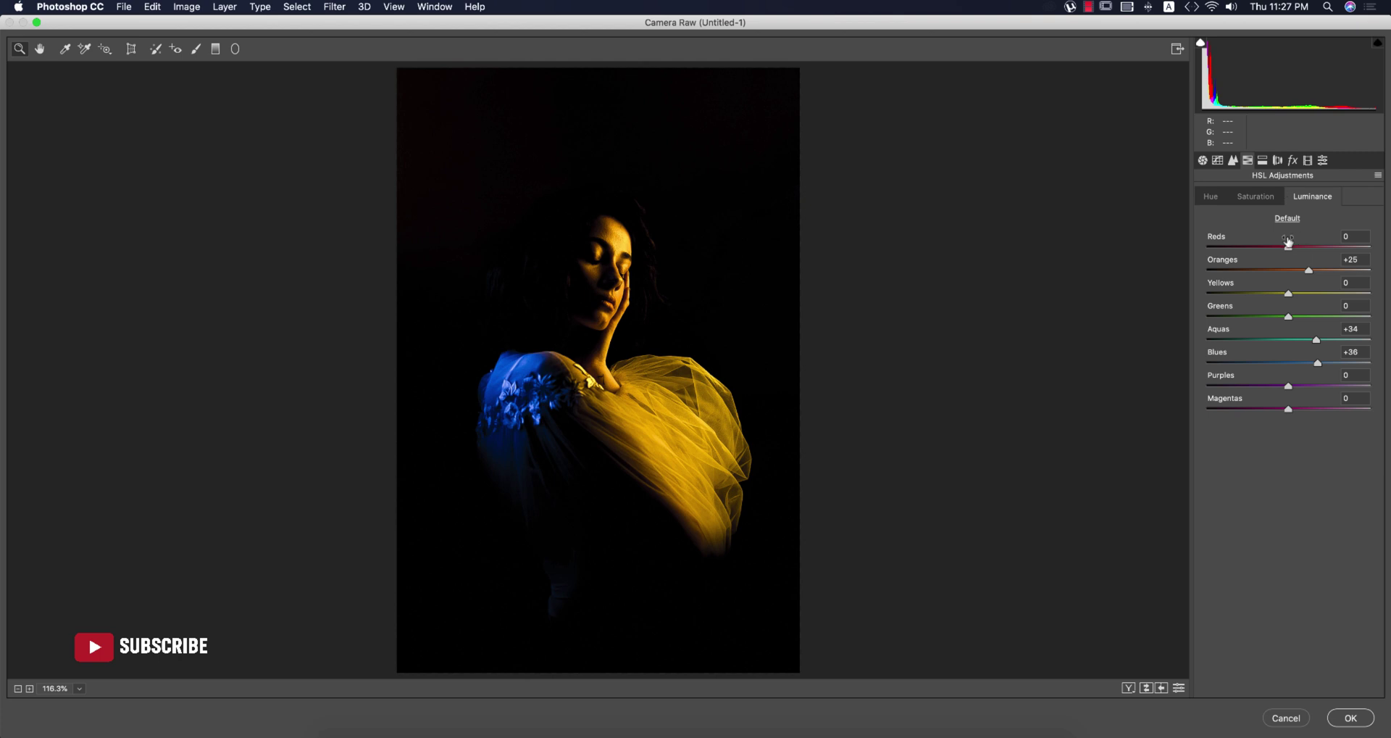
{"action": "left_click", "coordinate": [1256, 198]}
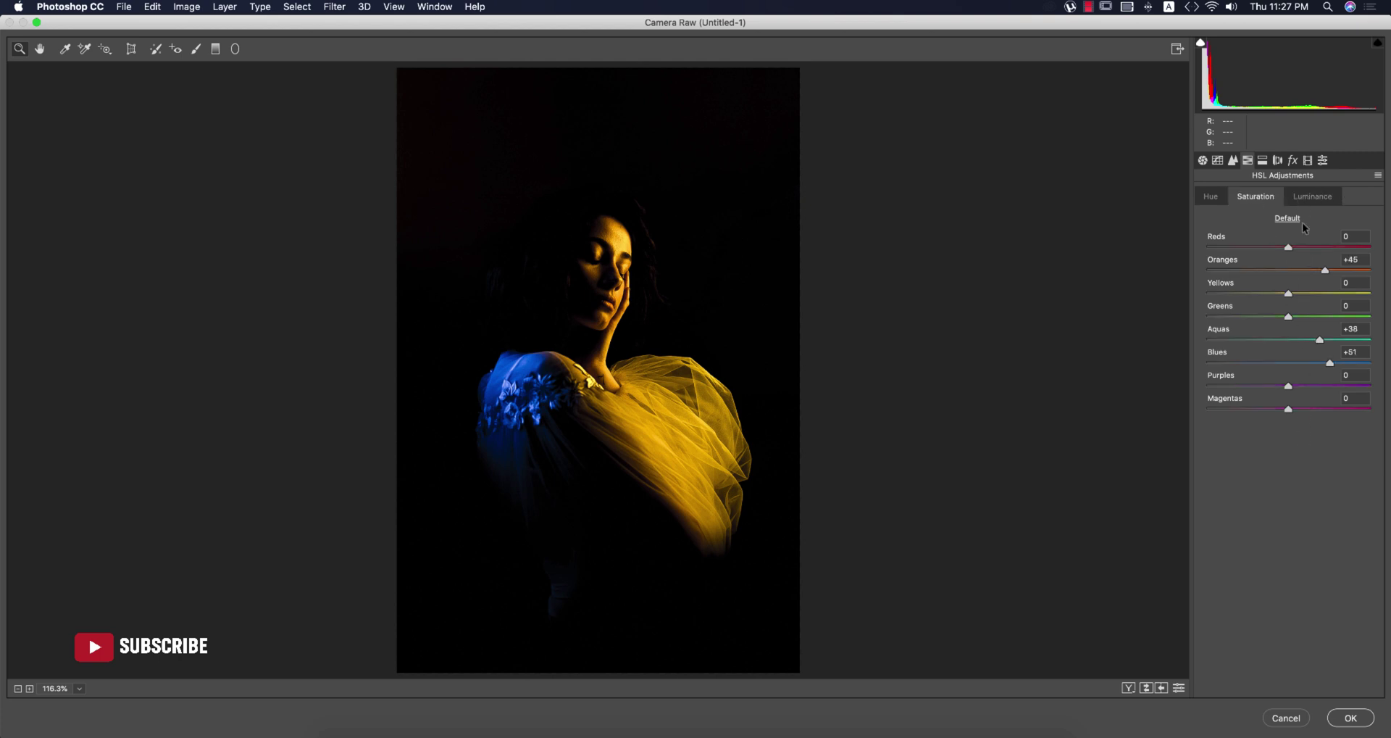
{"action": "left_click", "coordinate": [1208, 200]}
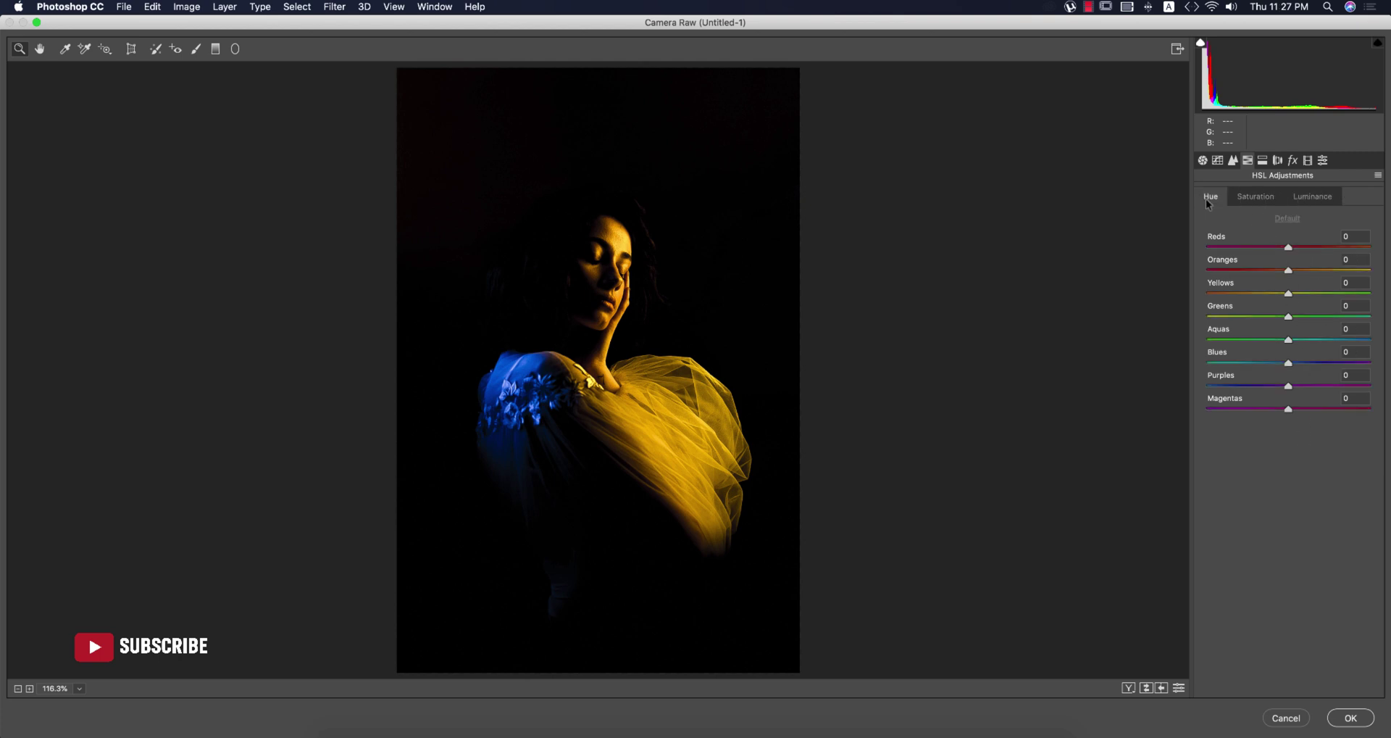
{"action": "left_click", "coordinate": [1308, 162]}
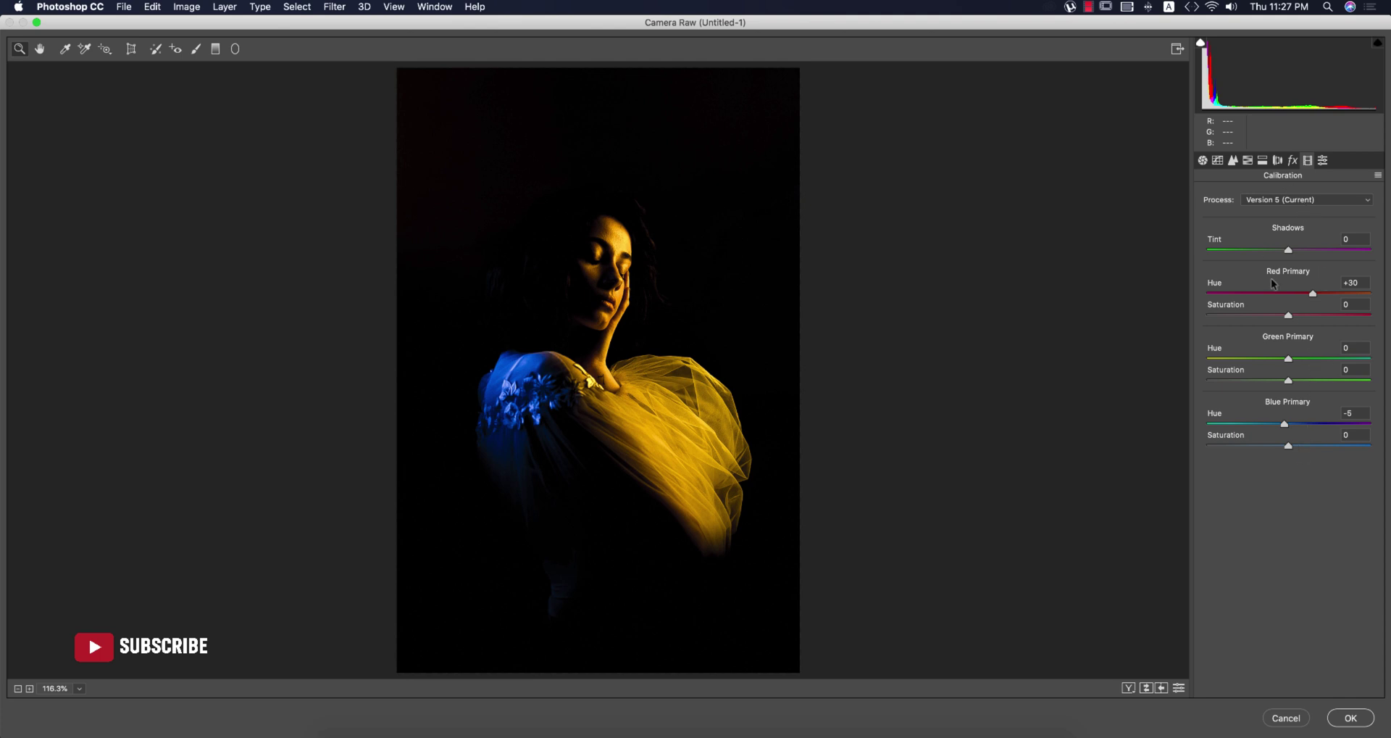
Commit the Camera Raw edits, glance at design.psd, then return to Untitled-1.
{"action": "left_click", "coordinate": [1348, 716]}
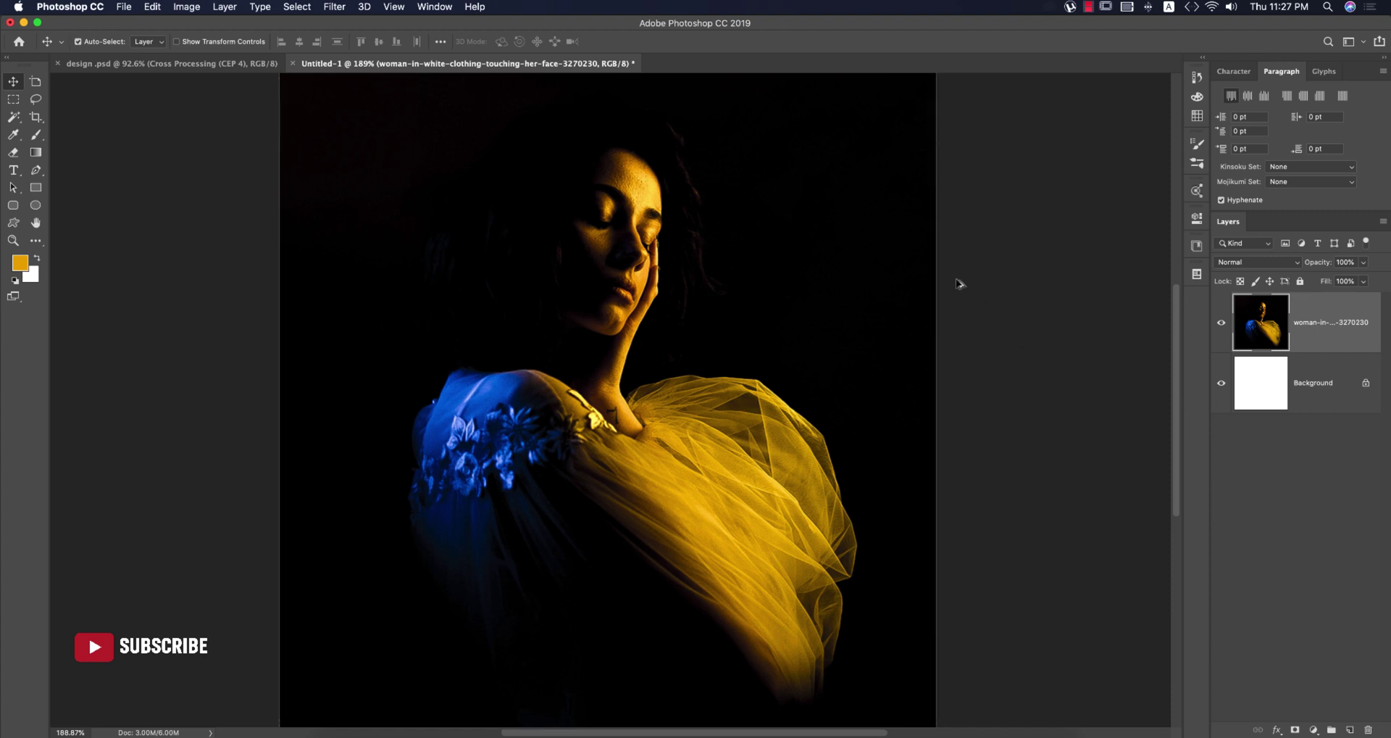
{"action": "scroll", "coordinate": [963, 283], "scroll_direction": "down", "scroll_amount": 2}
{"action": "scroll", "coordinate": [506, 263], "scroll_direction": "down", "scroll_amount": 4}
{"action": "scroll", "coordinate": [413, 264], "scroll_direction": "up", "scroll_amount": 1}
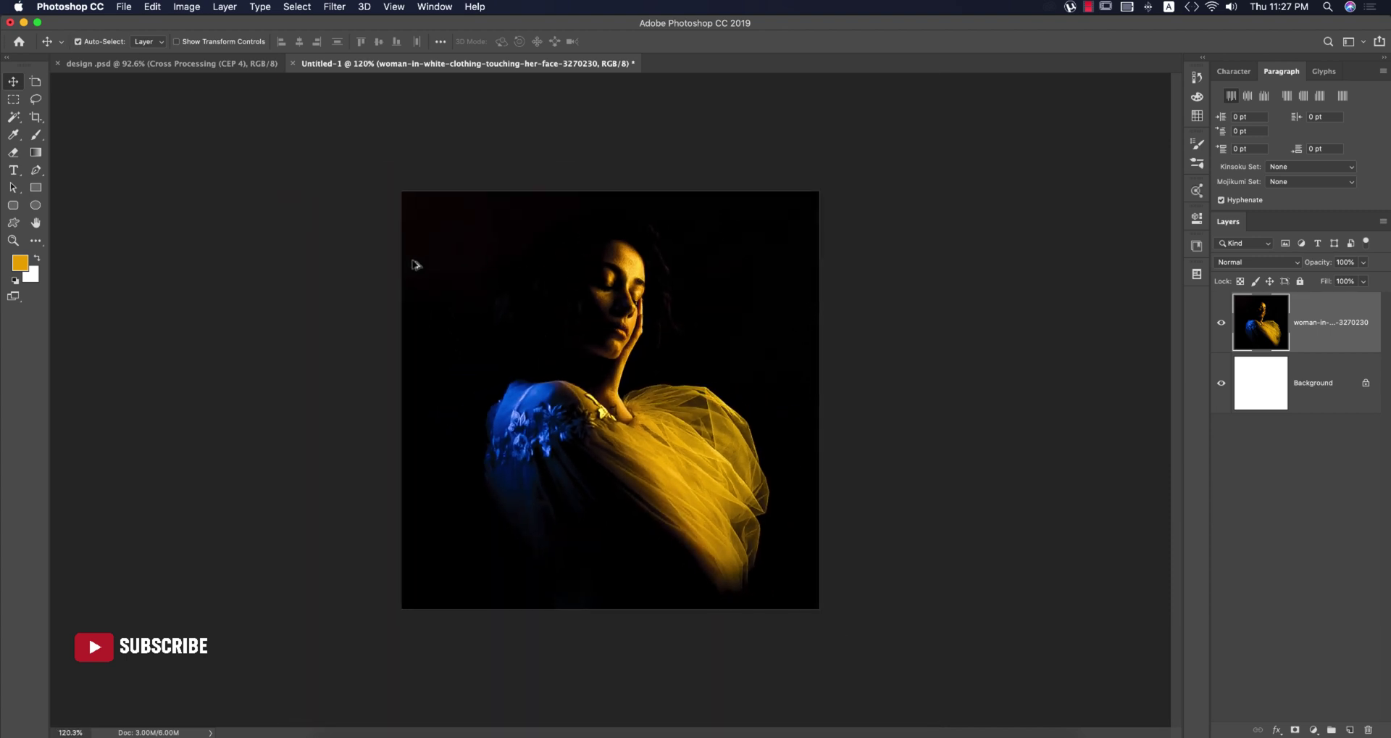
{"action": "scroll", "coordinate": [413, 265], "scroll_direction": "up", "scroll_amount": 1}
{"action": "left_click", "coordinate": [246, 63]}
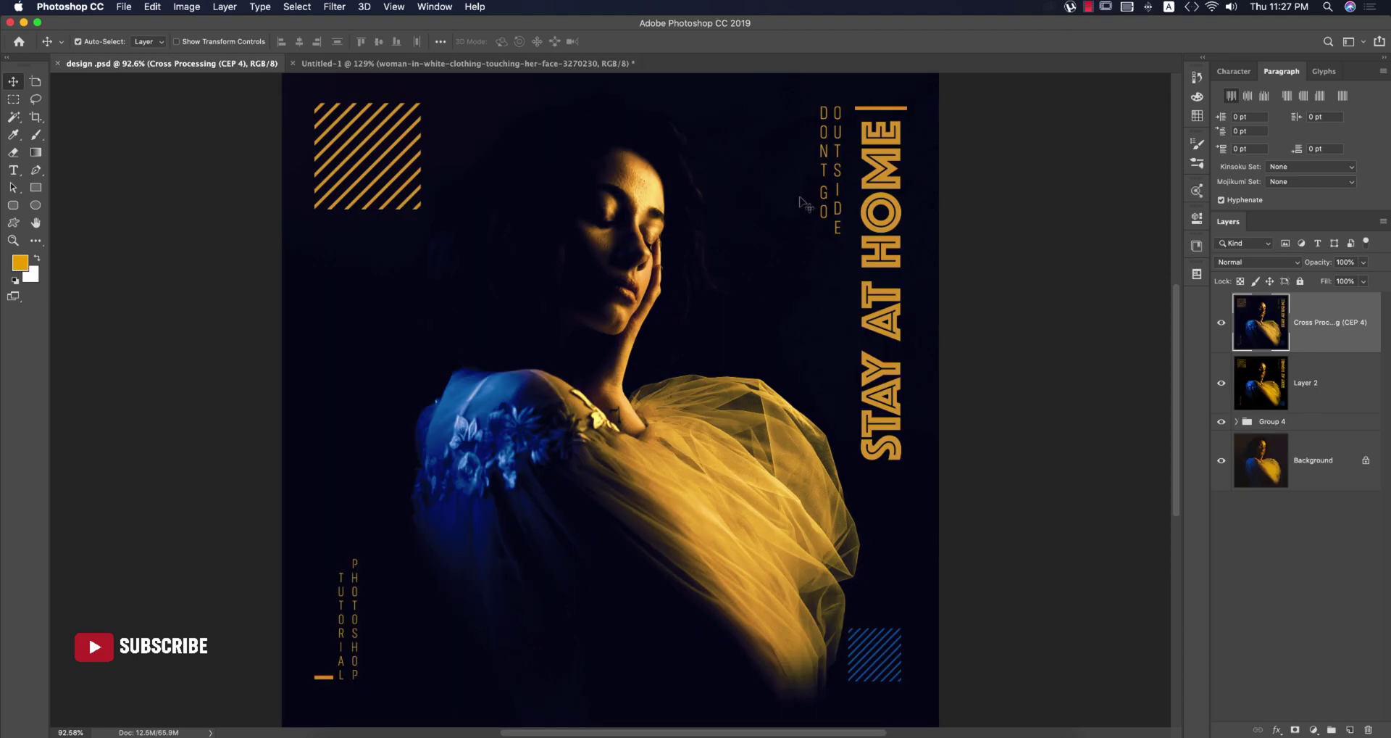
{"action": "left_click", "coordinate": [413, 63]}
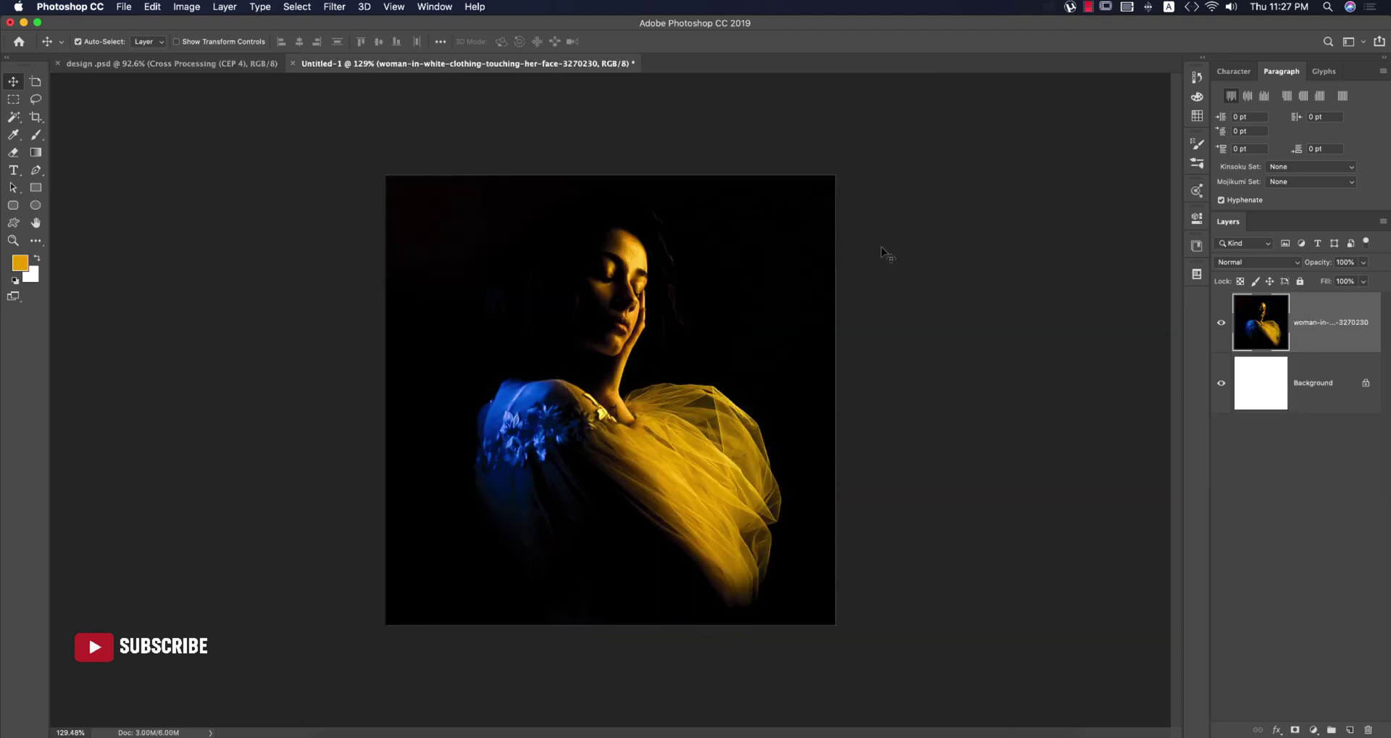
Start a text layer on the lower middle of the photo in Phosphate Inline.
{"action": "left_click", "coordinate": [13, 169]}
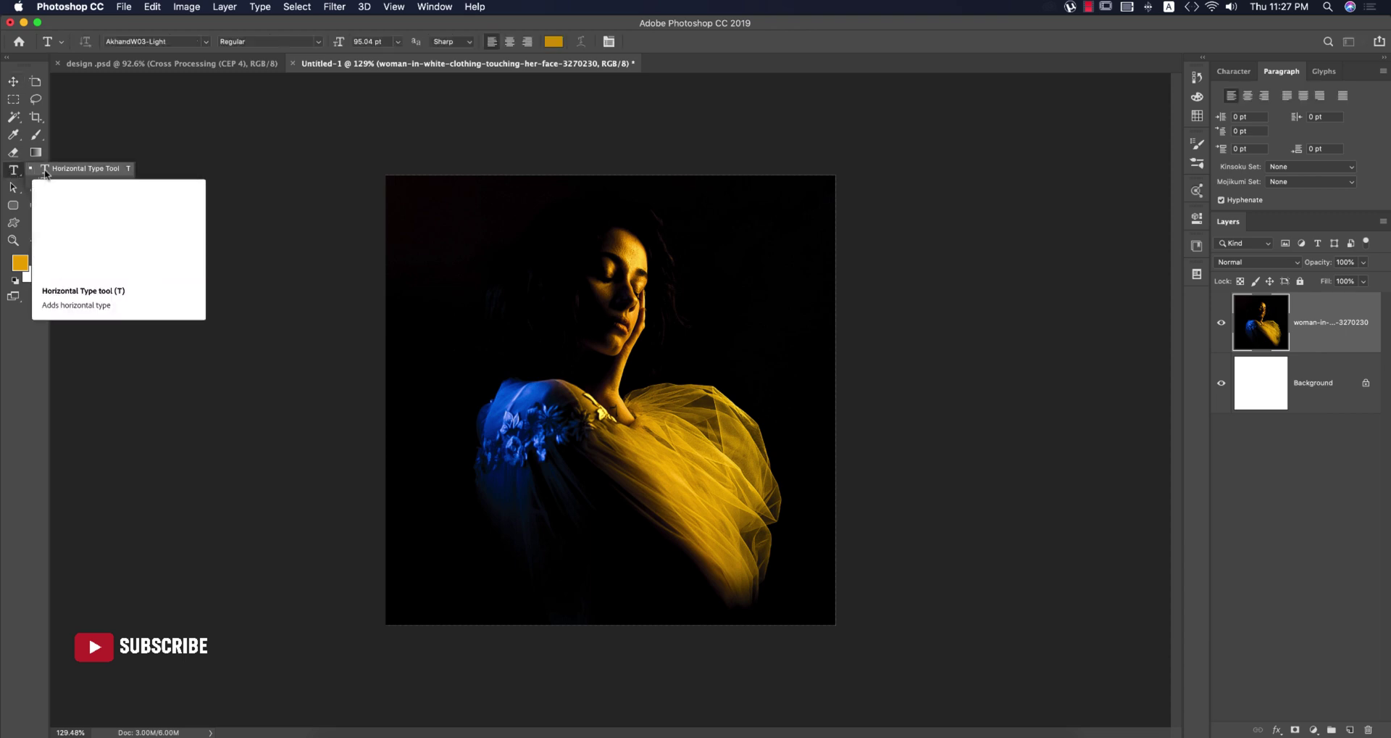
{"action": "left_click", "coordinate": [86, 168]}
{"action": "left_click", "coordinate": [470, 536]}
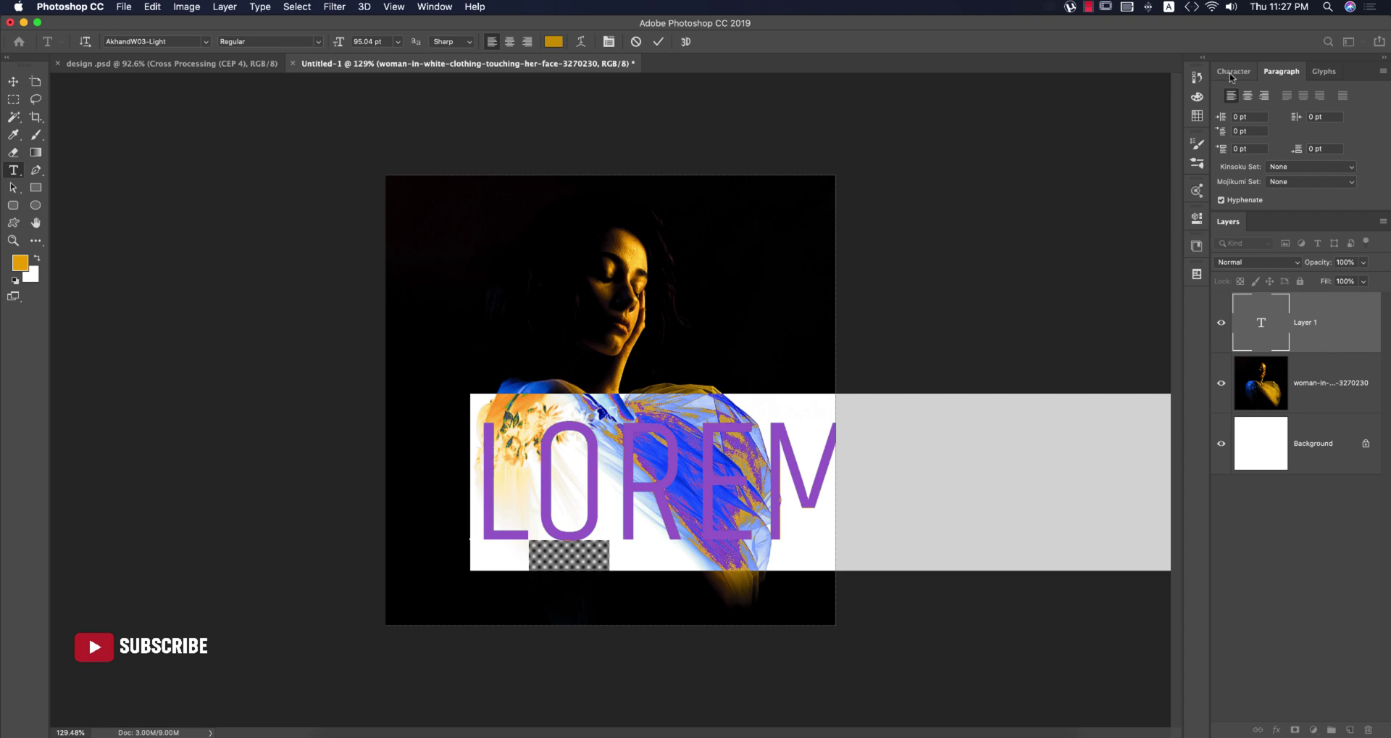
{"action": "left_click", "coordinate": [1234, 71]}
{"action": "left_click", "coordinate": [1293, 96]}
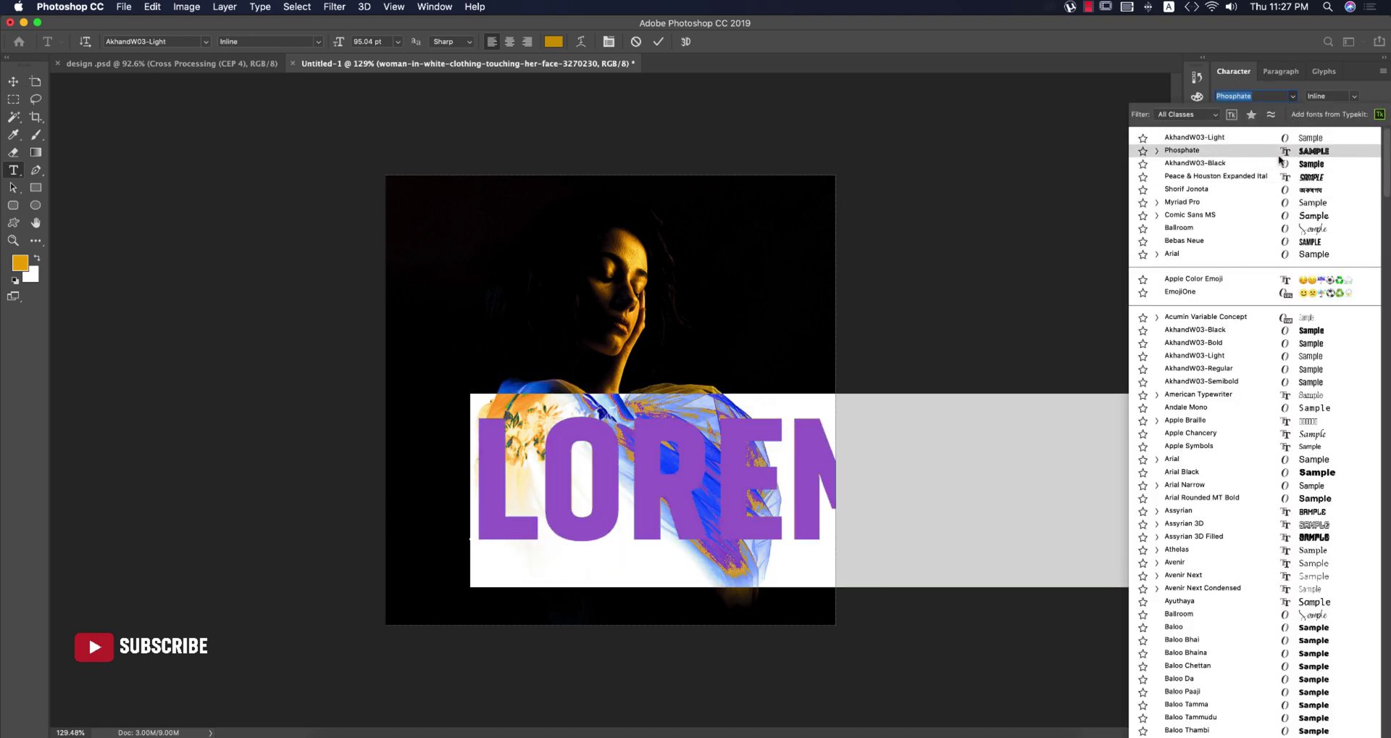
{"action": "left_click", "coordinate": [1158, 151]}
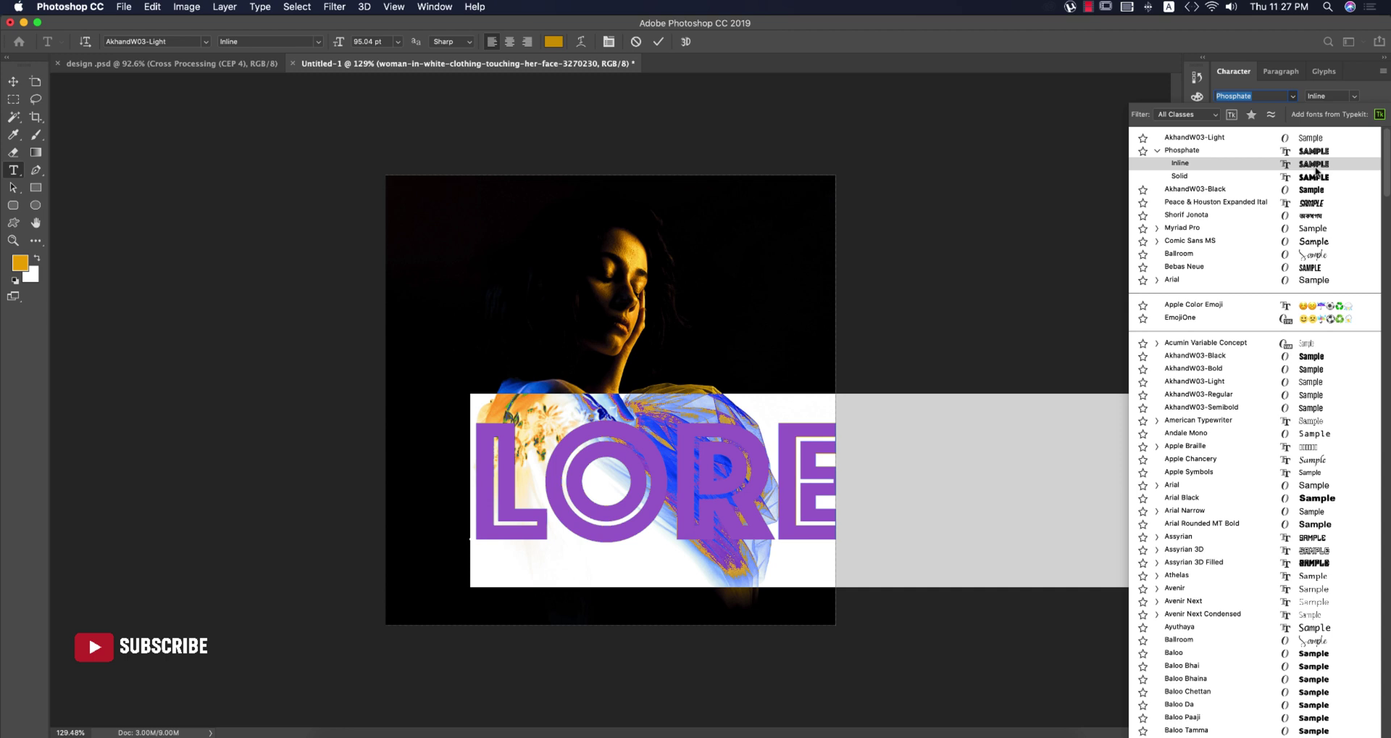
{"action": "left_click", "coordinate": [1316, 168]}
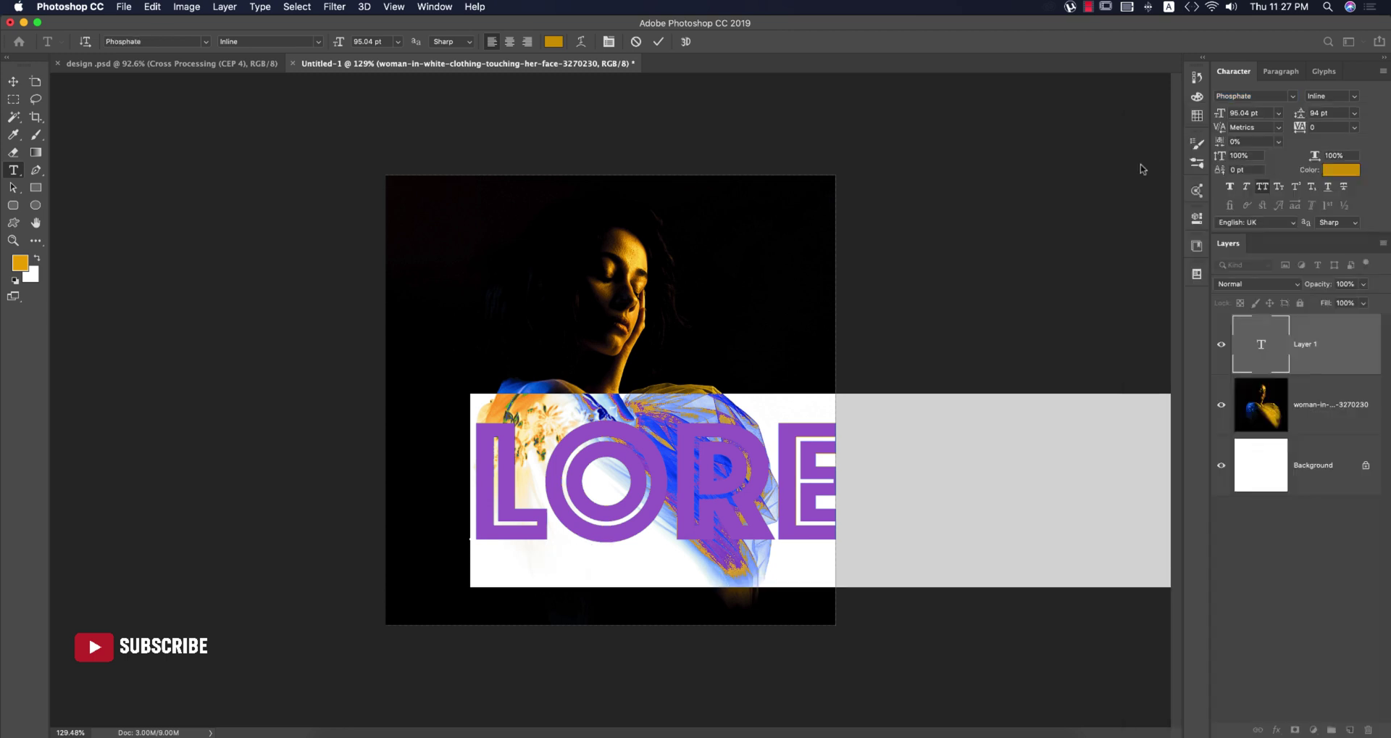
Set the text size to 24 pt and type STAYAT HOME.
{"action": "left_click", "coordinate": [1278, 114]}
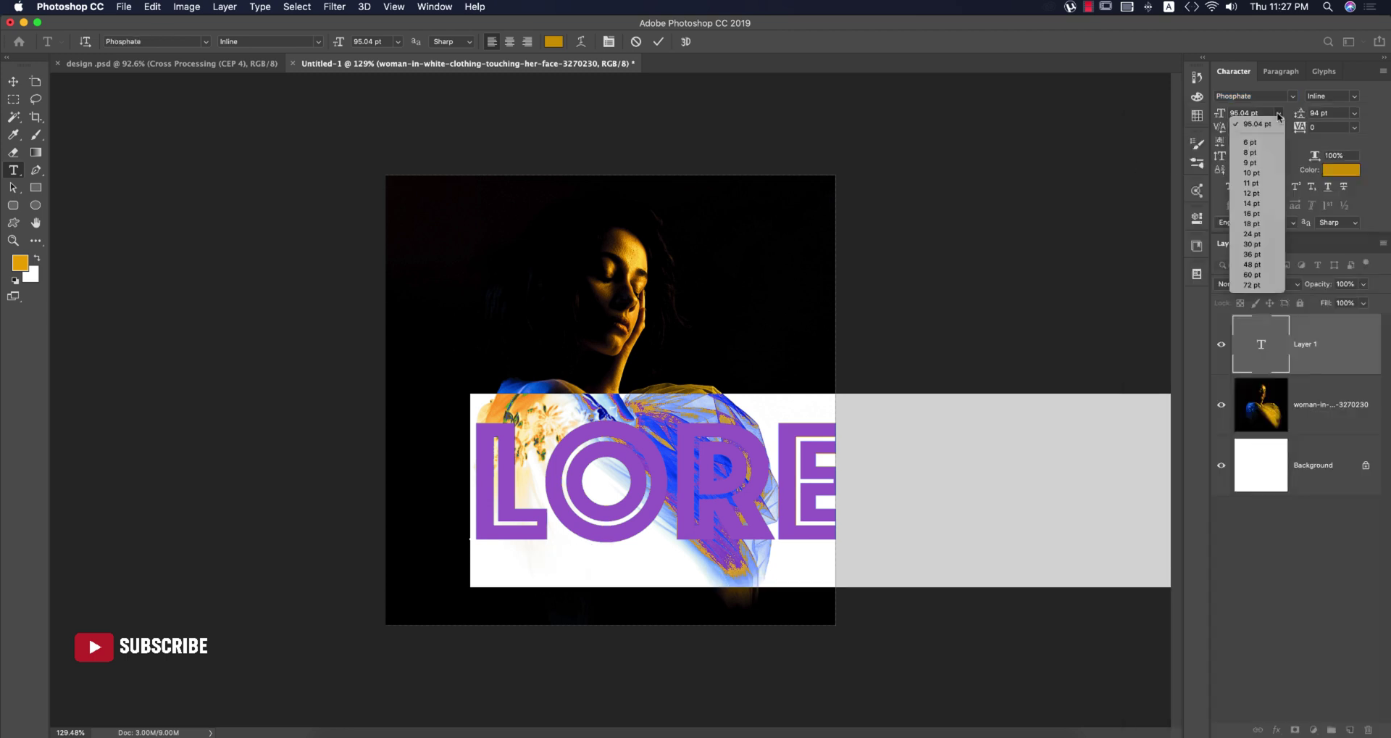
{"action": "left_click", "coordinate": [1255, 266]}
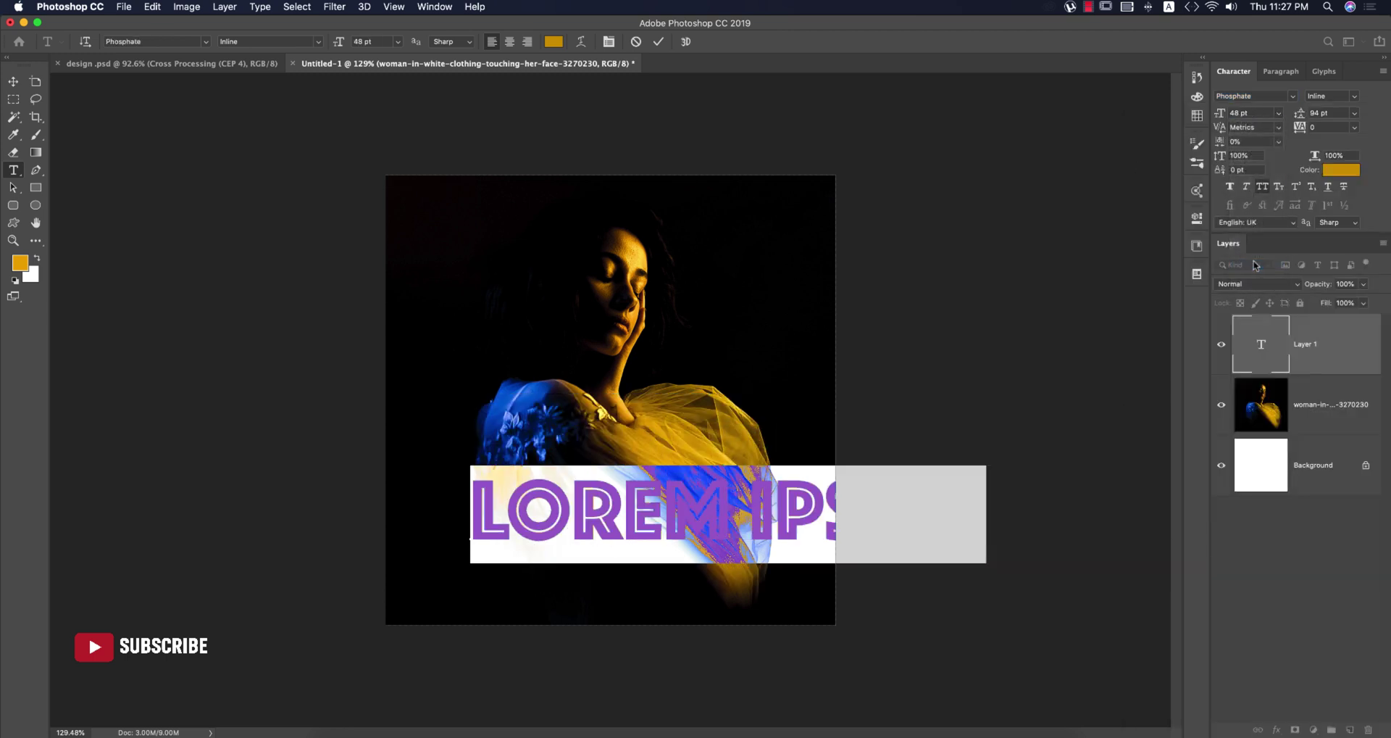
{"action": "left_click", "coordinate": [1279, 113]}
{"action": "left_click", "coordinate": [1257, 226]}
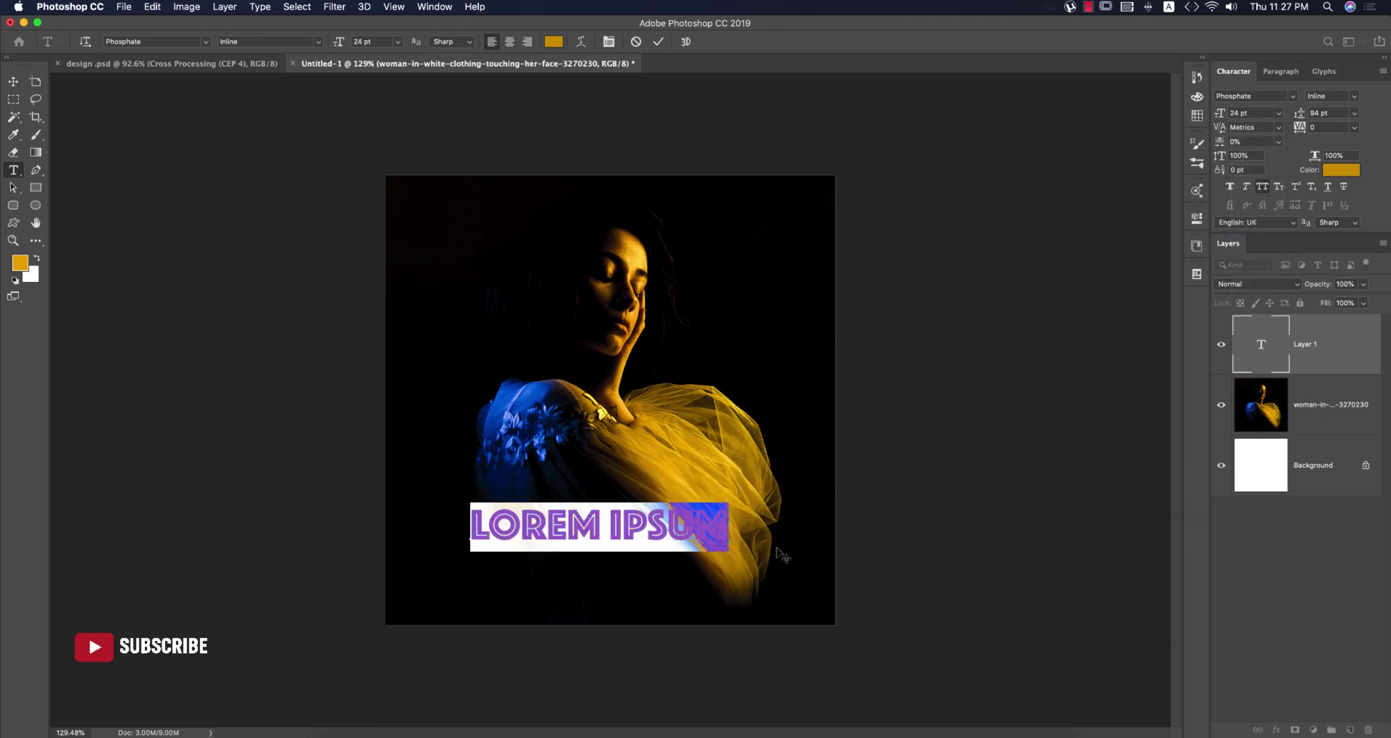
{"action": "type", "text": "S"}
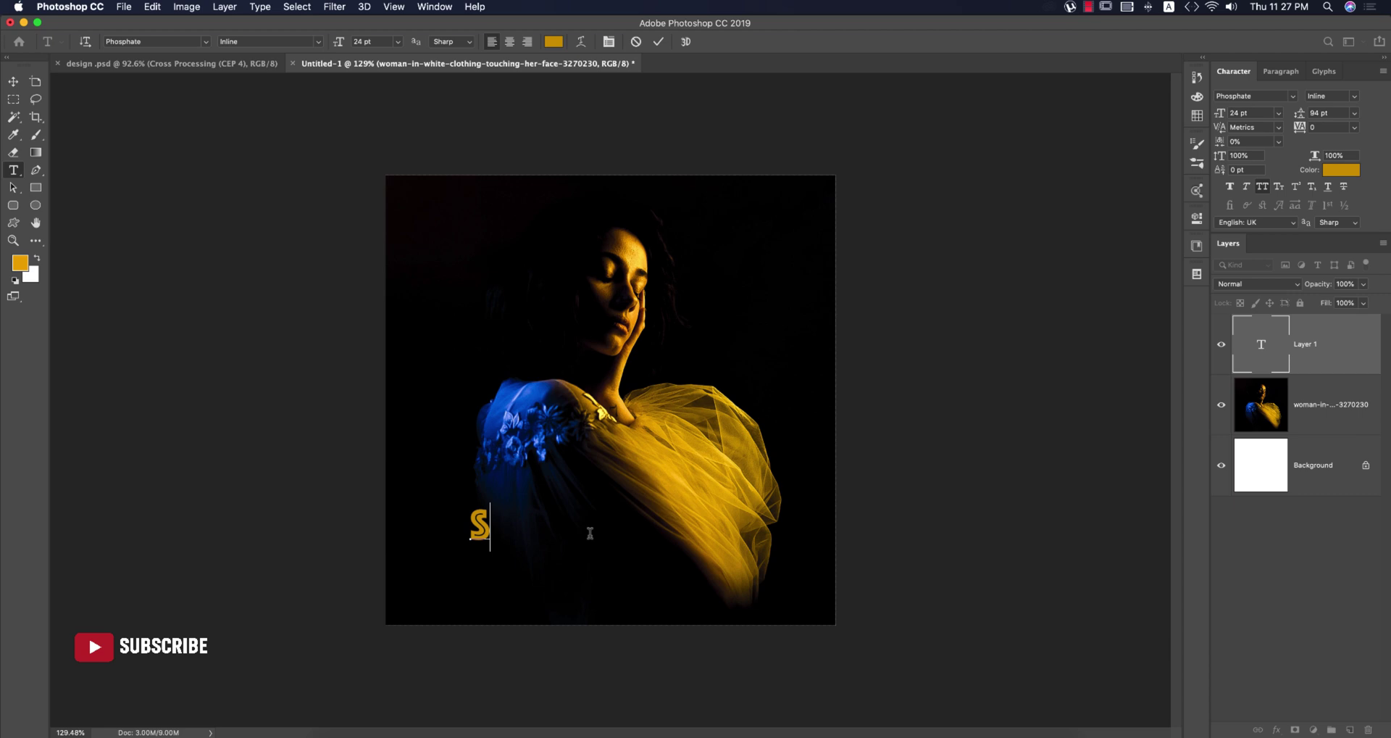
{"action": "type", "text": "TAYA"}
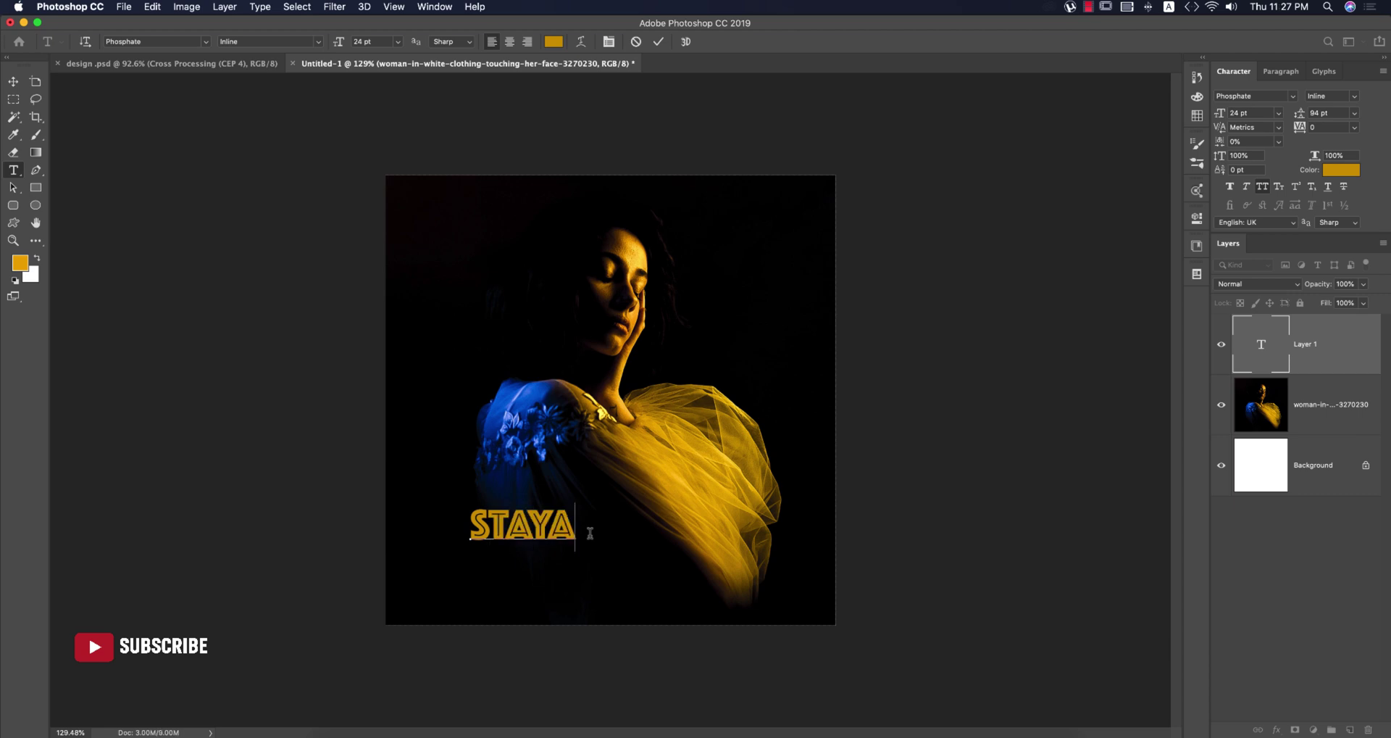
{"action": "type", "text": "T HOME"}
Recolour the whole text gold, sampled from the photo.
{"action": "key", "text": "super+a"}
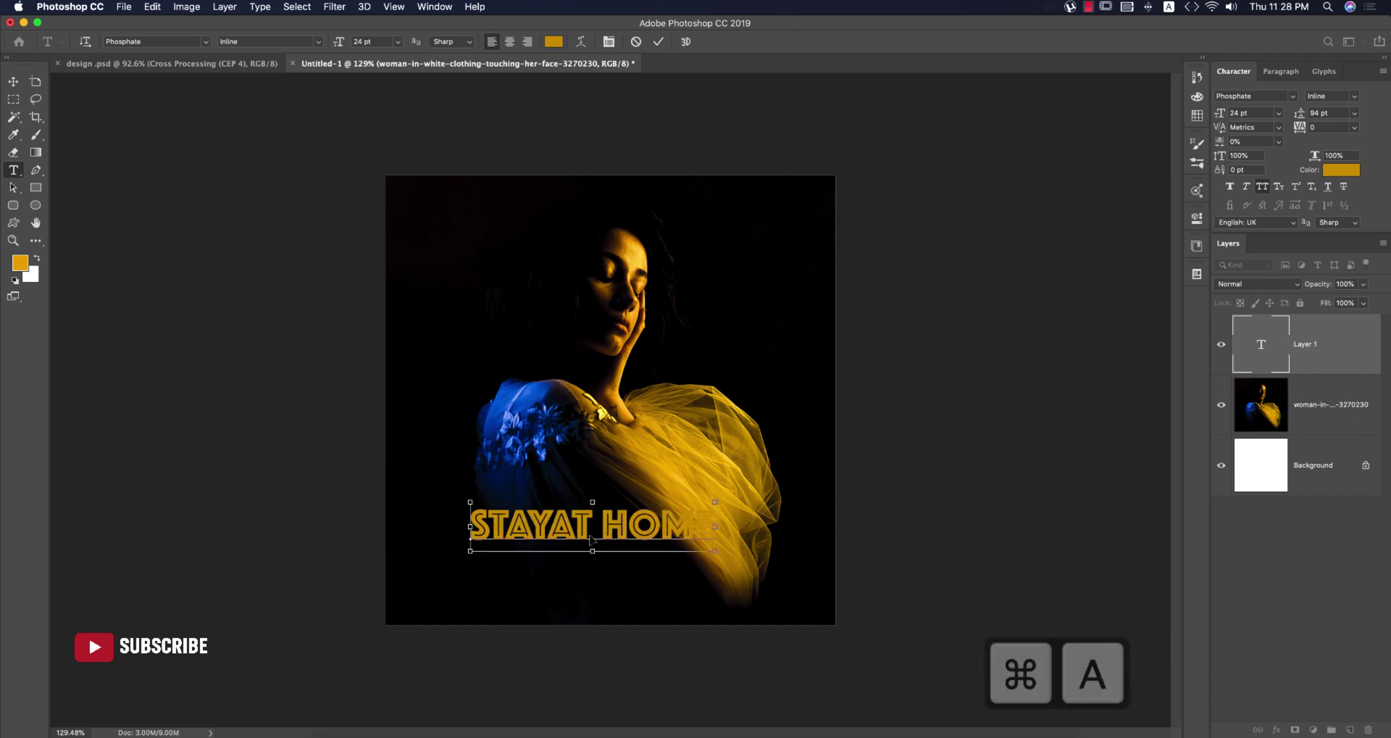
{"action": "left_click", "coordinate": [1341, 169]}
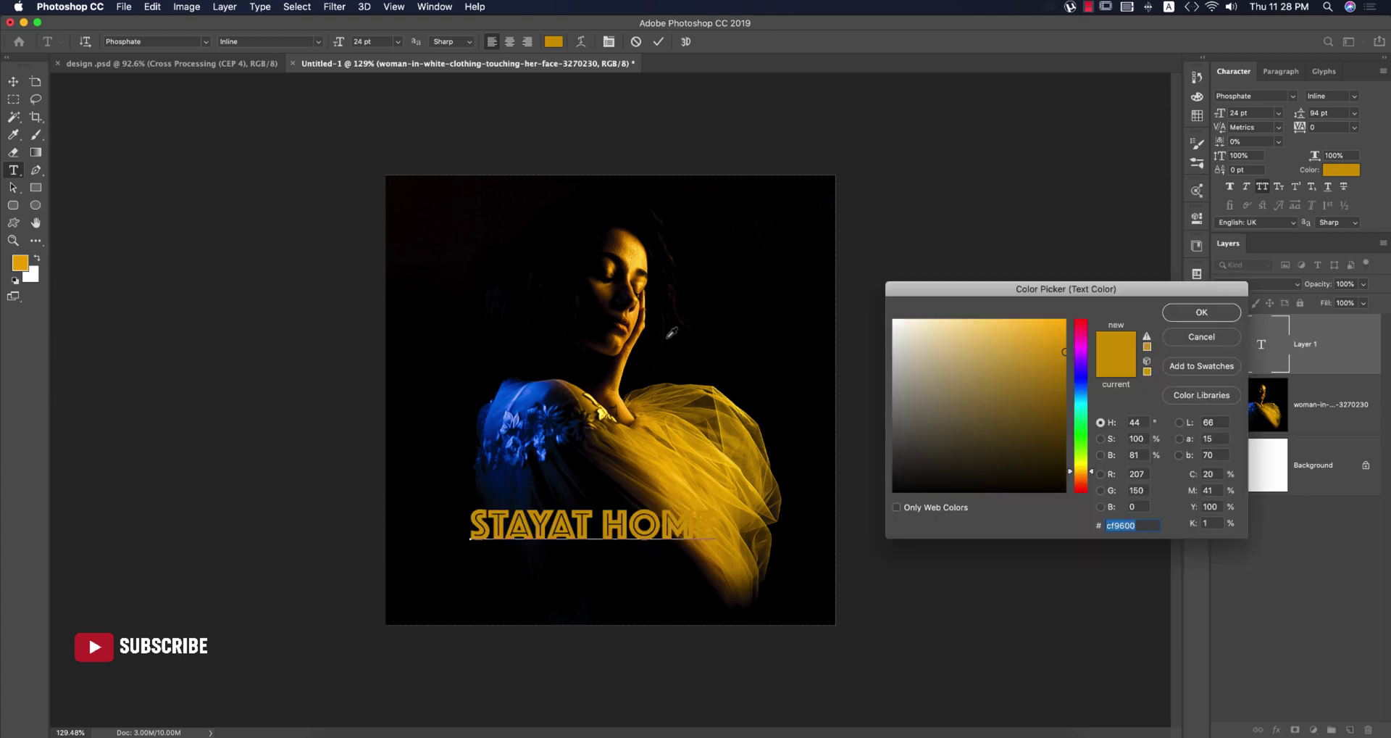
{"action": "left_click_drag", "start_coordinate": [646, 437], "coordinate": [663, 458]}
{"action": "left_click", "coordinate": [1202, 312]}
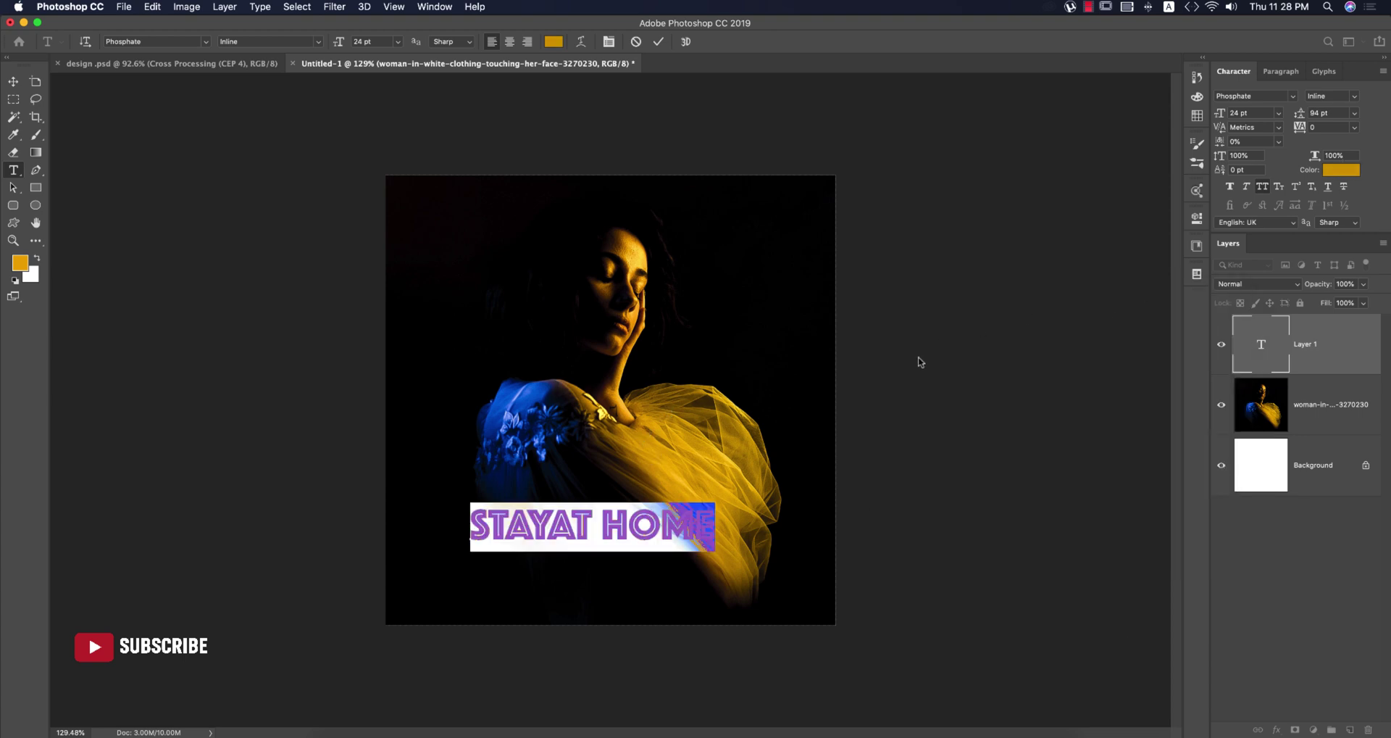
Rotate the STAYAT HOME text 90° to vertical and move it to the upper right edge.
{"action": "left_click", "coordinate": [658, 41]}
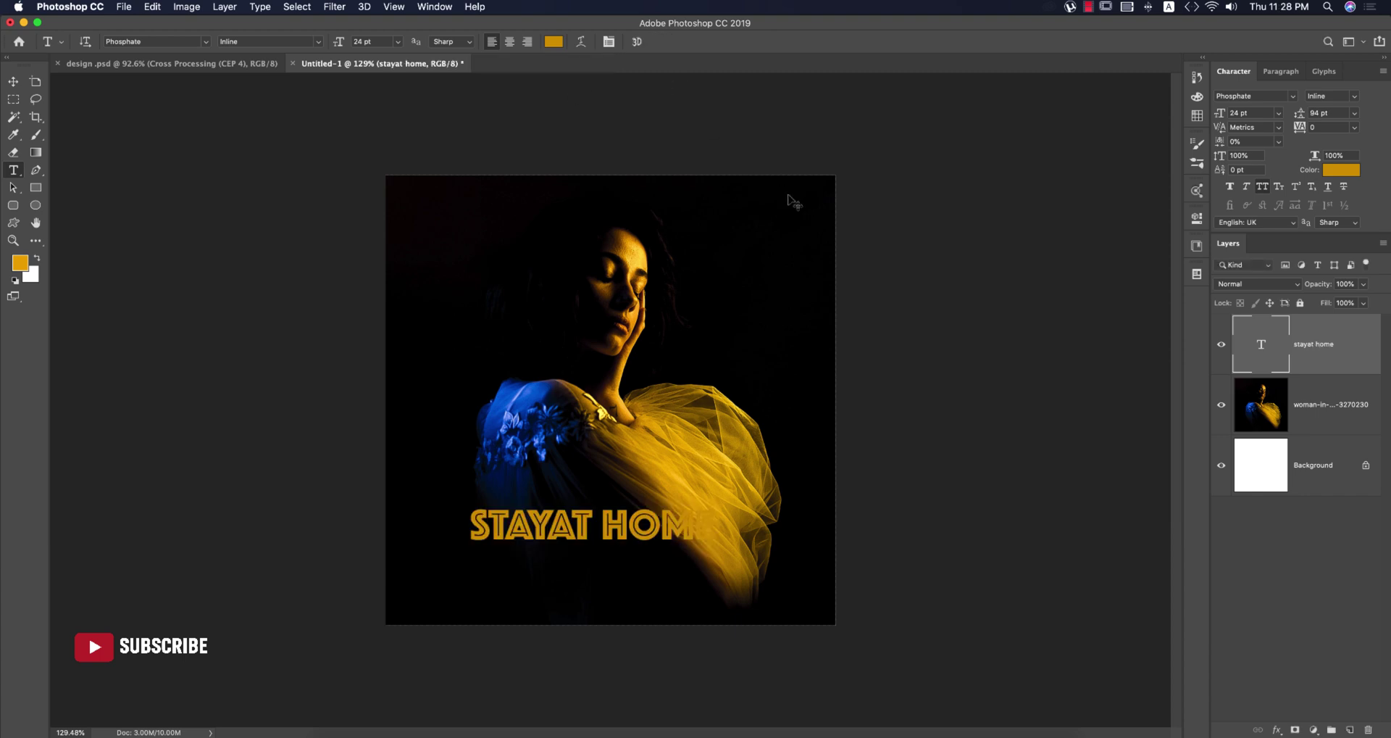
{"action": "key", "text": "super+t"}
{"action": "left_click_drag", "start_coordinate": [730, 493], "coordinate": [575, 365]}
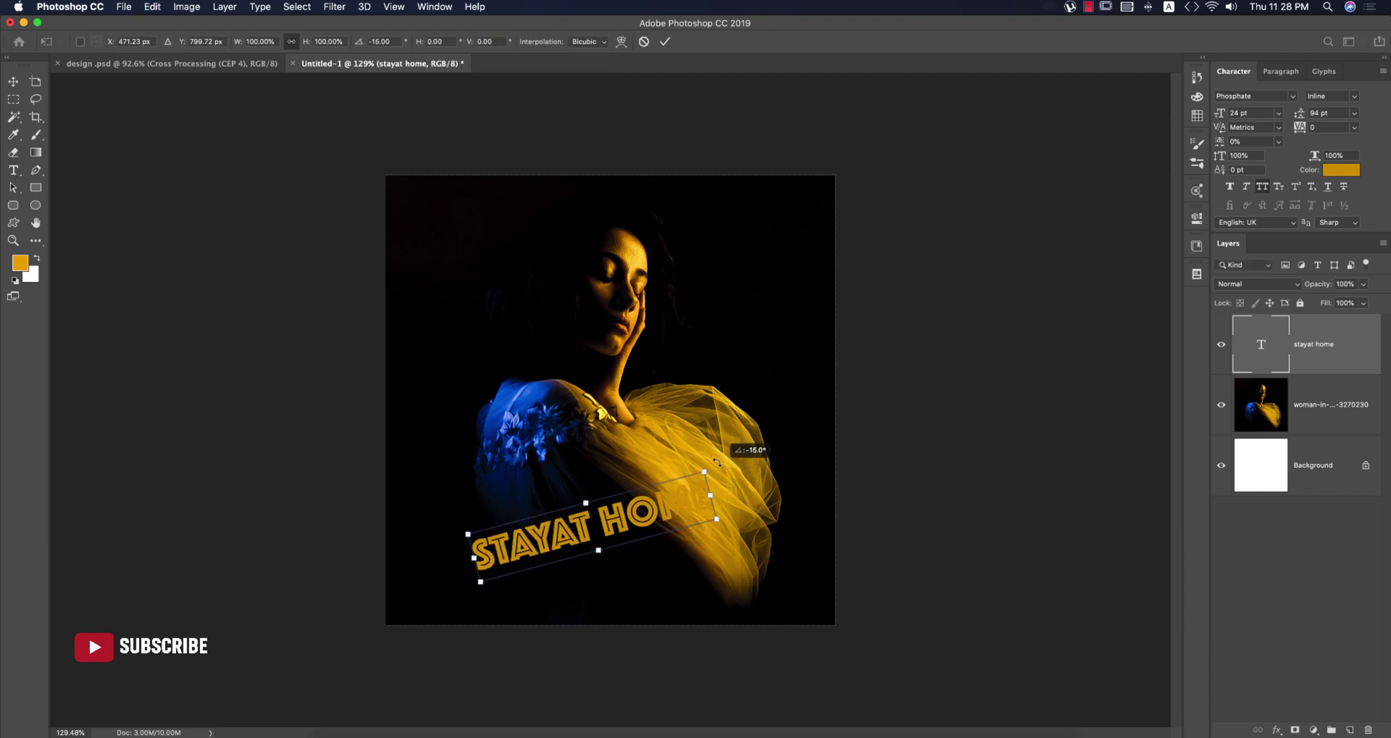
{"action": "left_click_drag", "start_coordinate": [591, 453], "coordinate": [794, 249]}
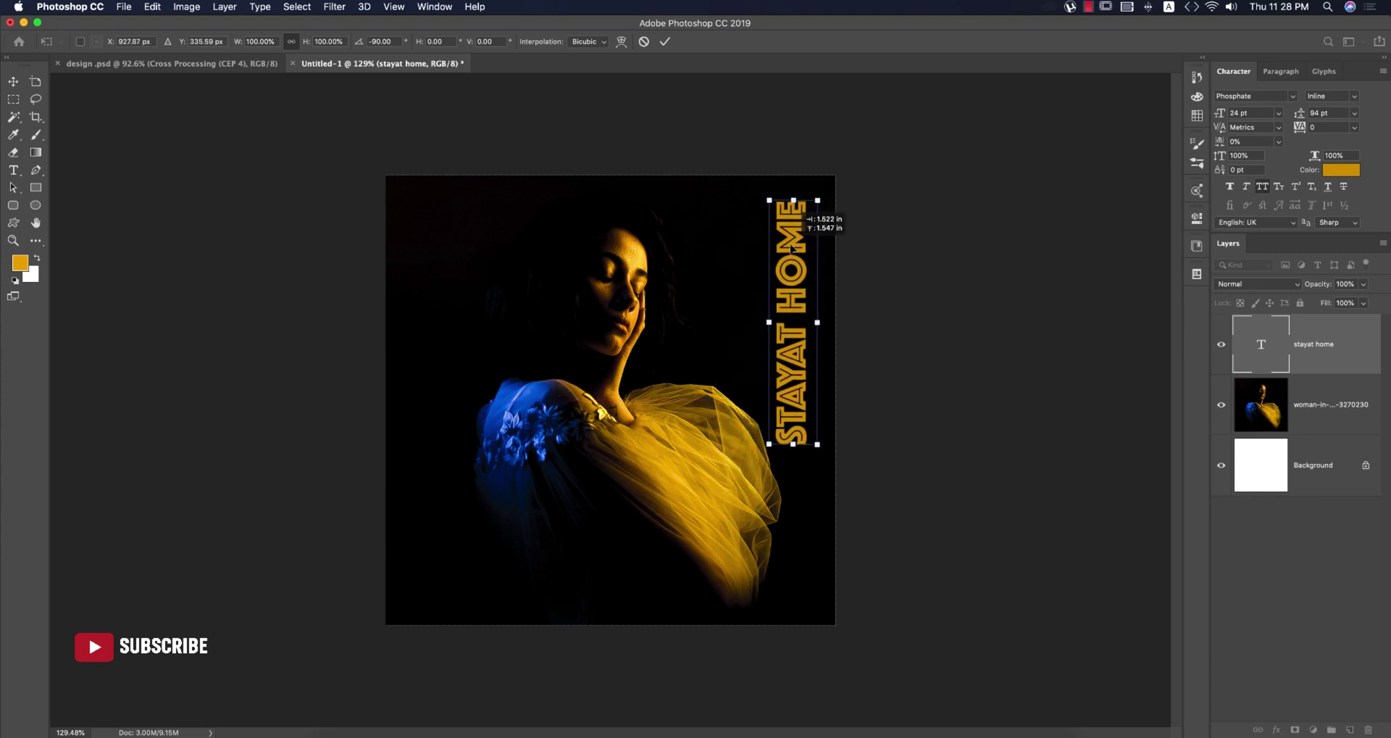
{"action": "left_click", "coordinate": [669, 43]}
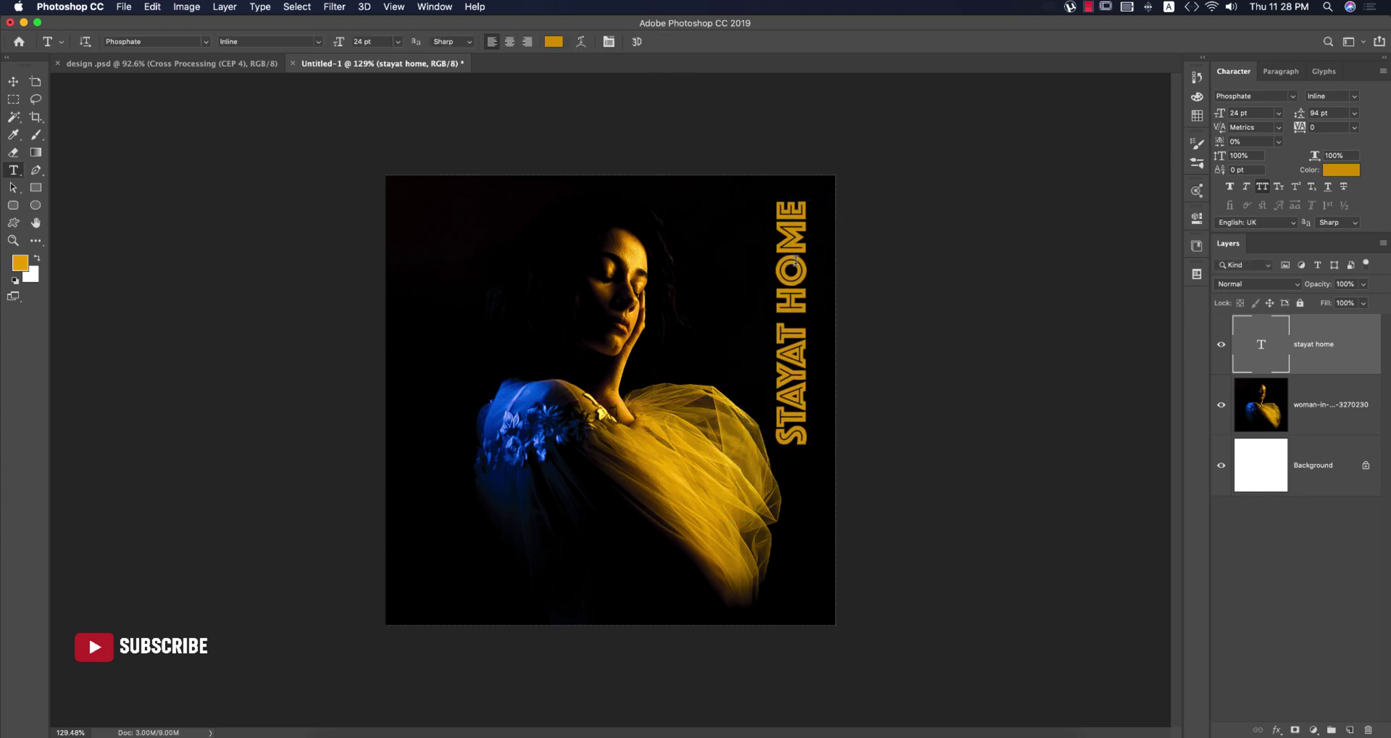
Draw a thin rectangle near the top right and fill it with gold sampled from HOME.
{"action": "scroll", "coordinate": [730, 263], "scroll_direction": "up", "scroll_amount": 3}
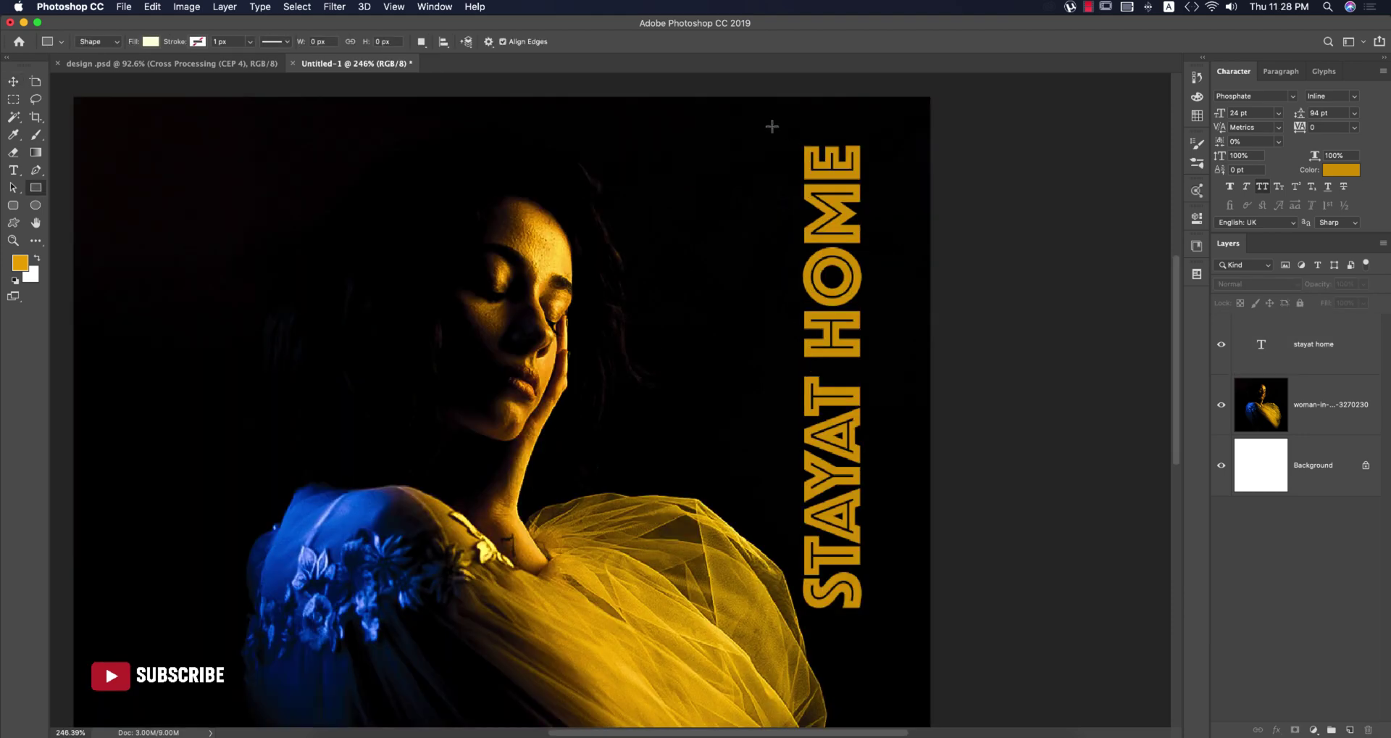
{"action": "key", "text": "u"}
{"action": "left_click_drag", "start_coordinate": [720, 130], "coordinate": [862, 135]}
{"action": "left_click", "coordinate": [1048, 297]}
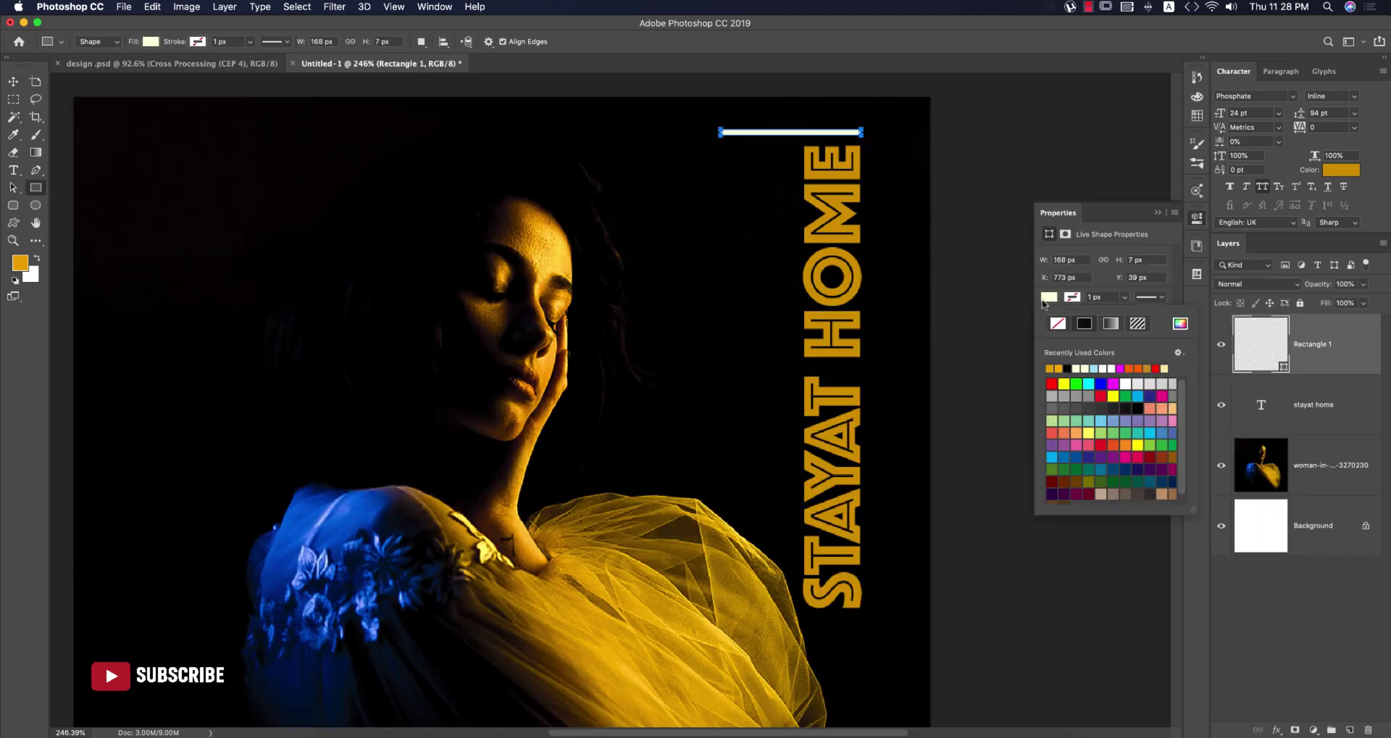
{"action": "left_click", "coordinate": [1179, 324]}
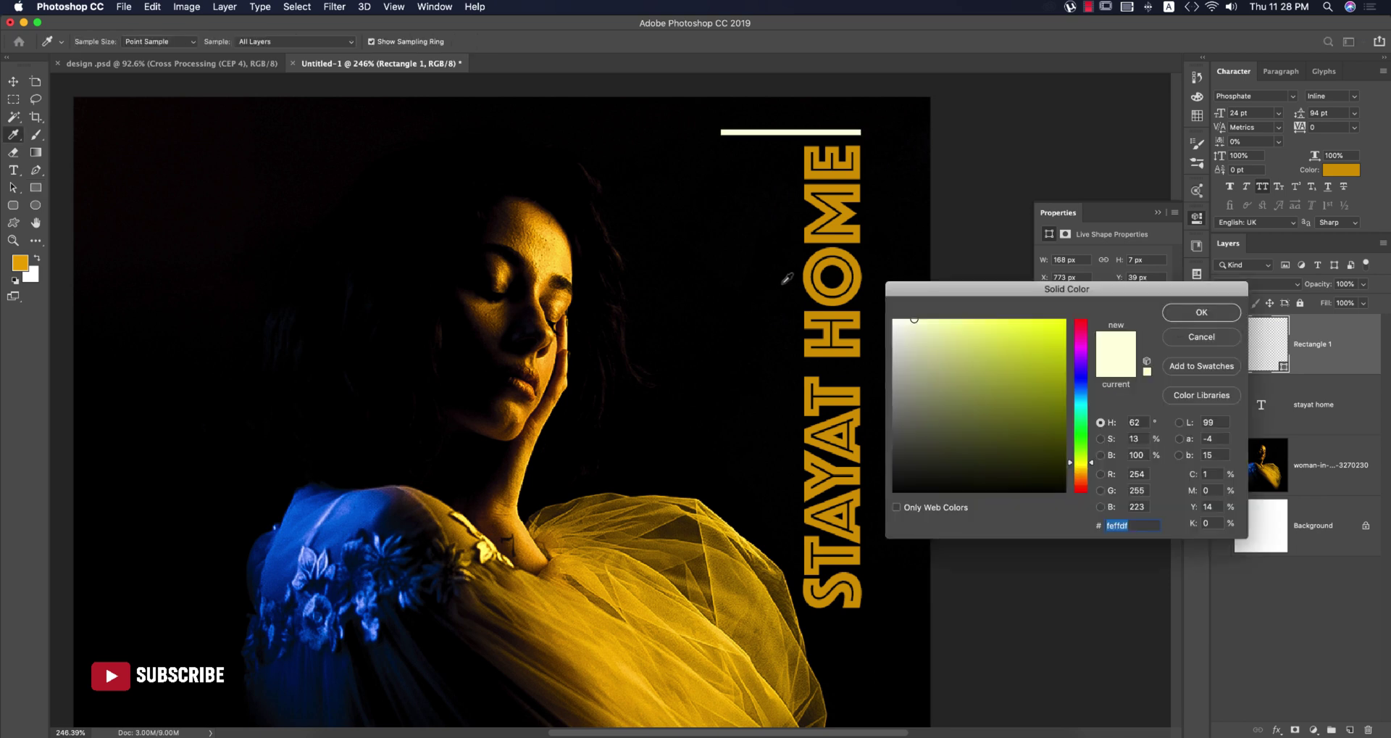
{"action": "left_click", "coordinate": [811, 271]}
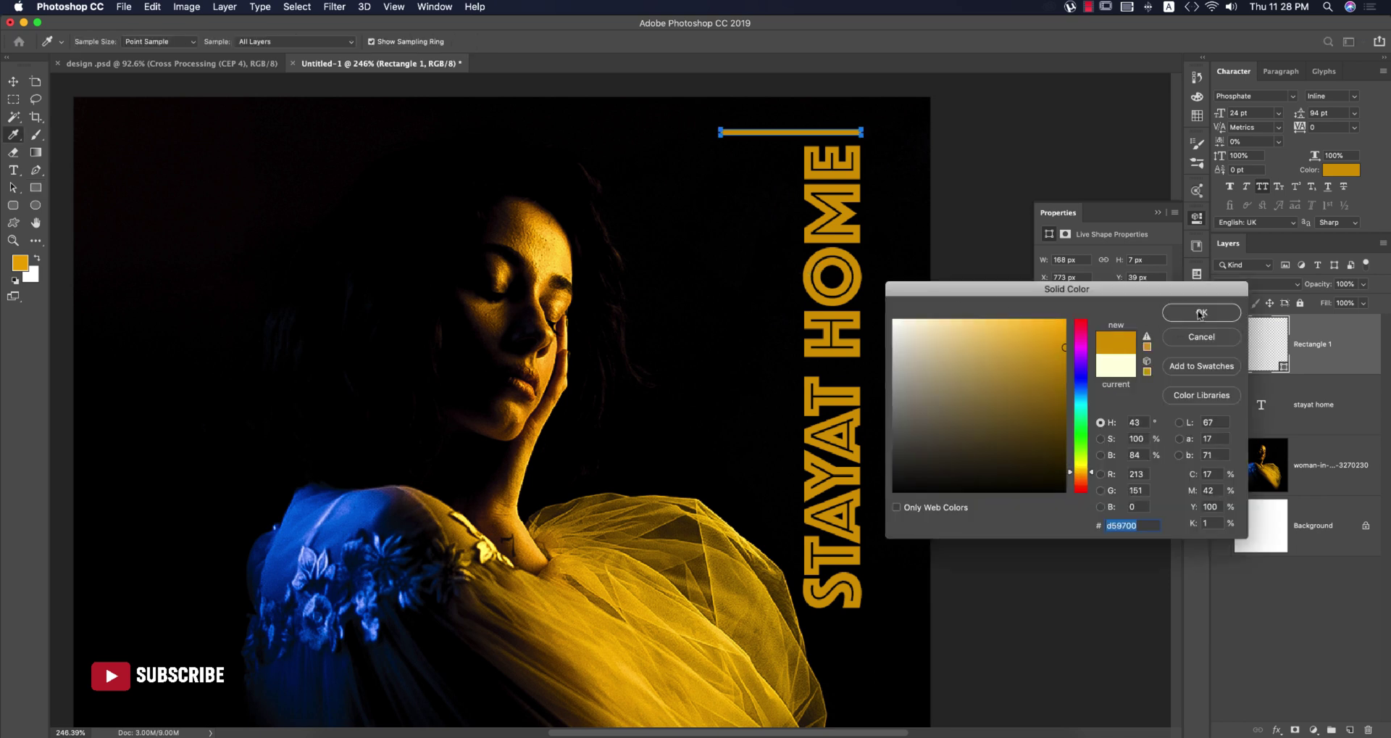
{"action": "left_click", "coordinate": [1164, 318]}
{"action": "left_click", "coordinate": [1158, 212]}
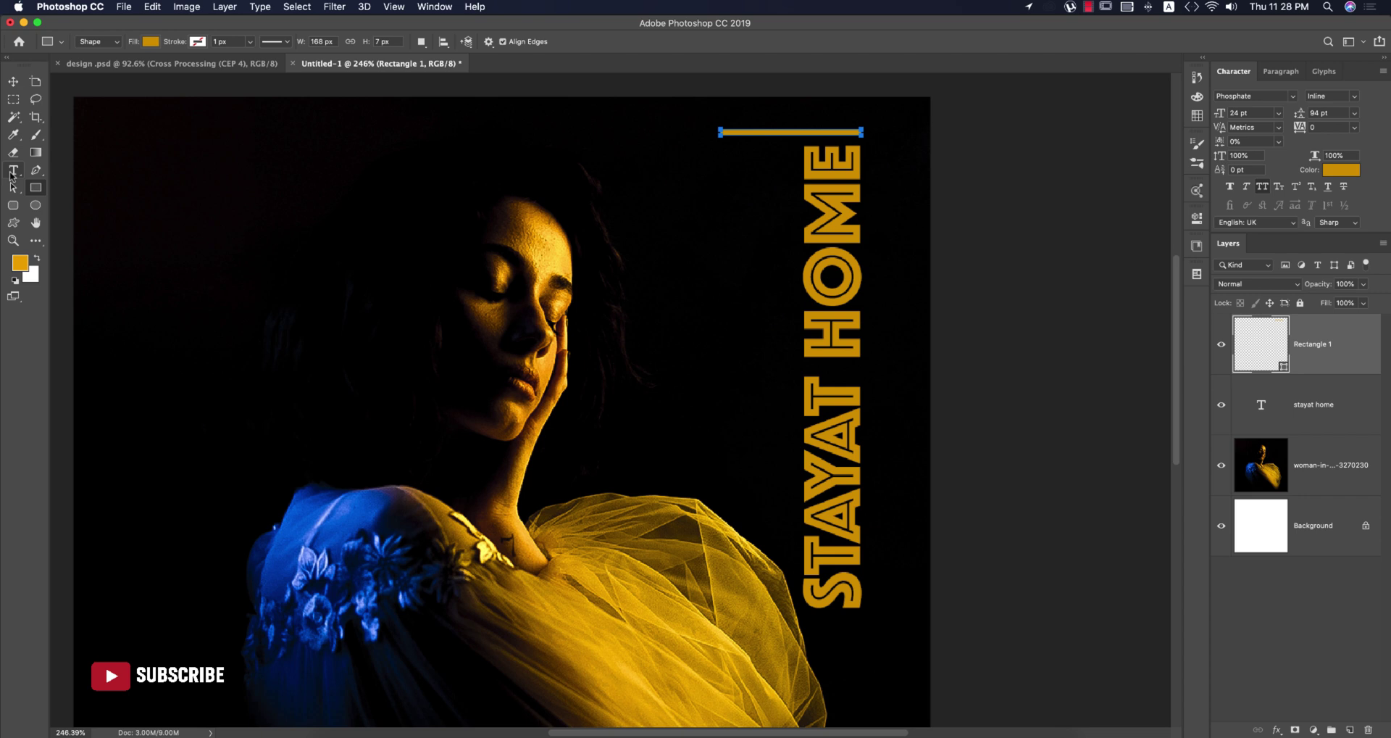
{"action": "right_click", "coordinate": [13, 170]}
Draw a vertical text box left of the title in 9 pt AkhandW03-Light and type DONT.
{"action": "left_click", "coordinate": [51, 182]}
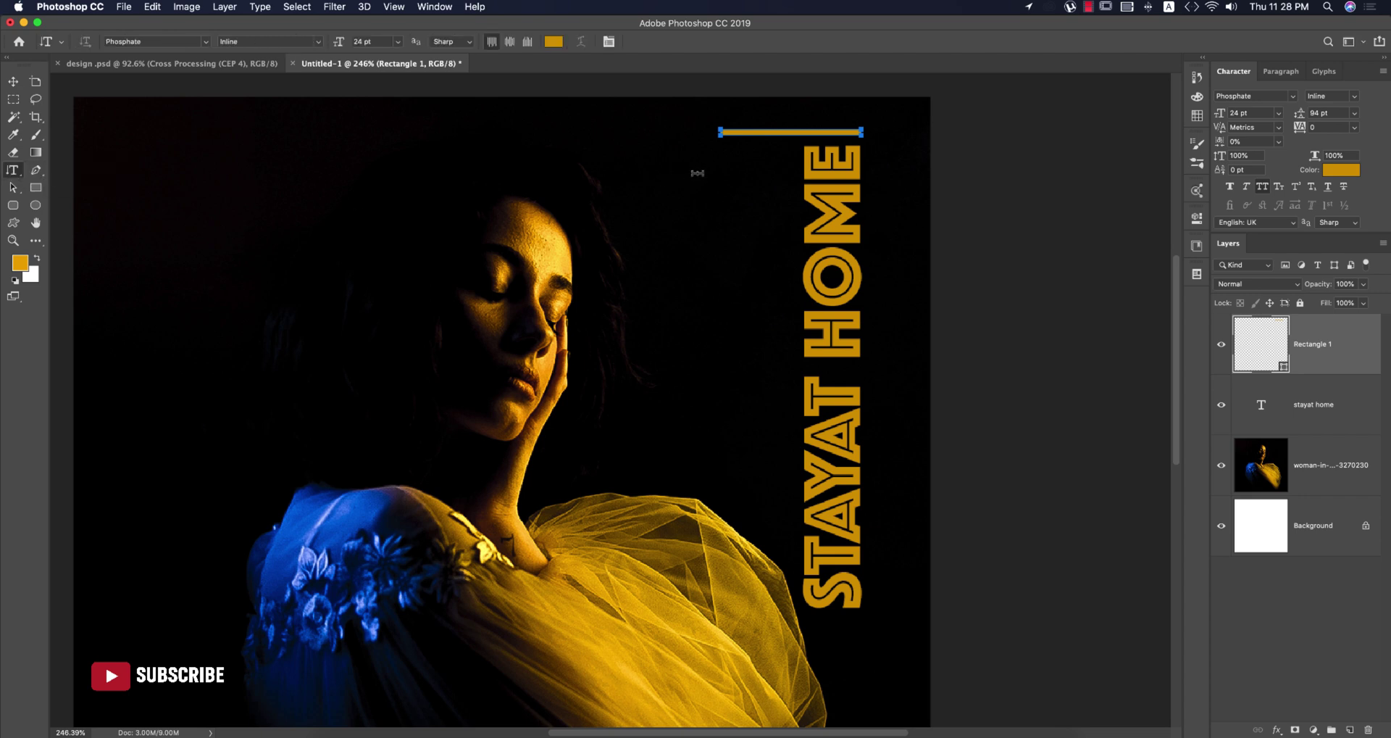
{"action": "left_click_drag", "start_coordinate": [705, 169], "coordinate": [790, 483]}
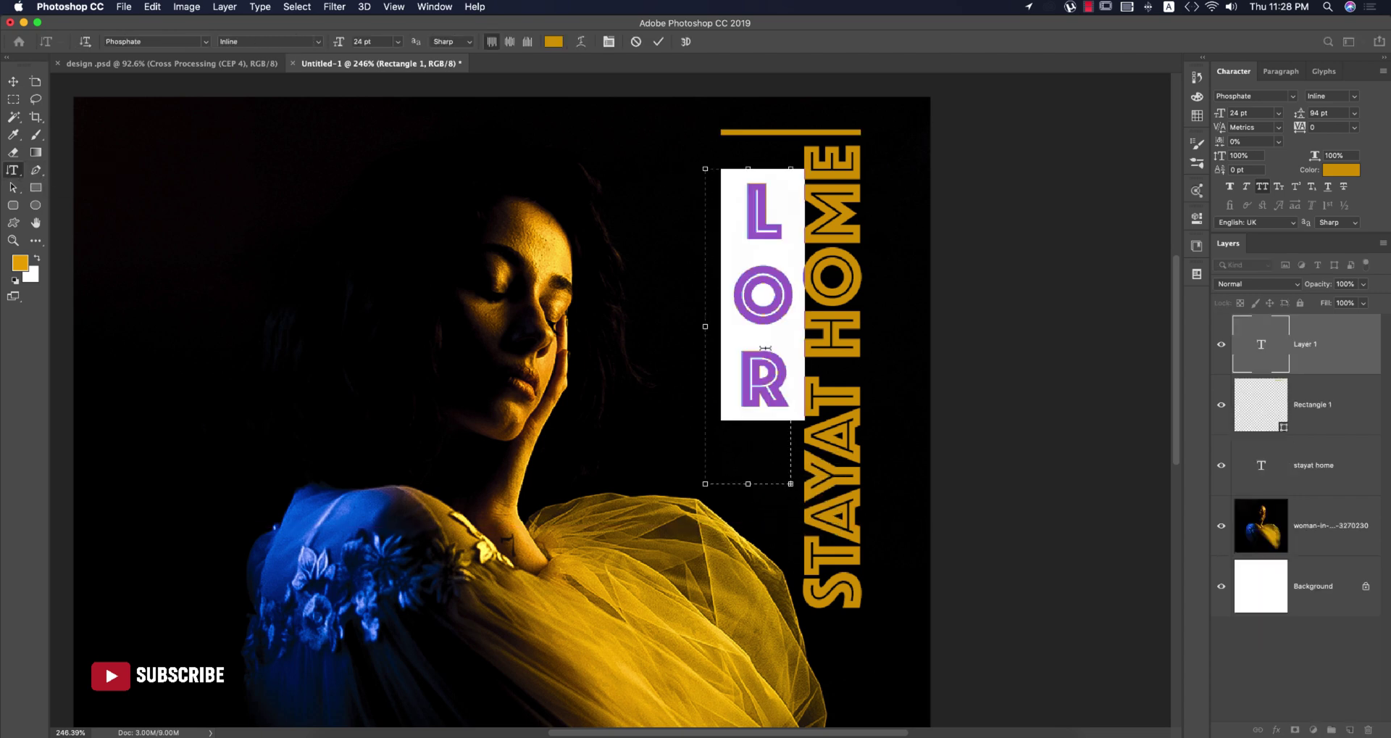
{"action": "left_click", "coordinate": [1293, 96]}
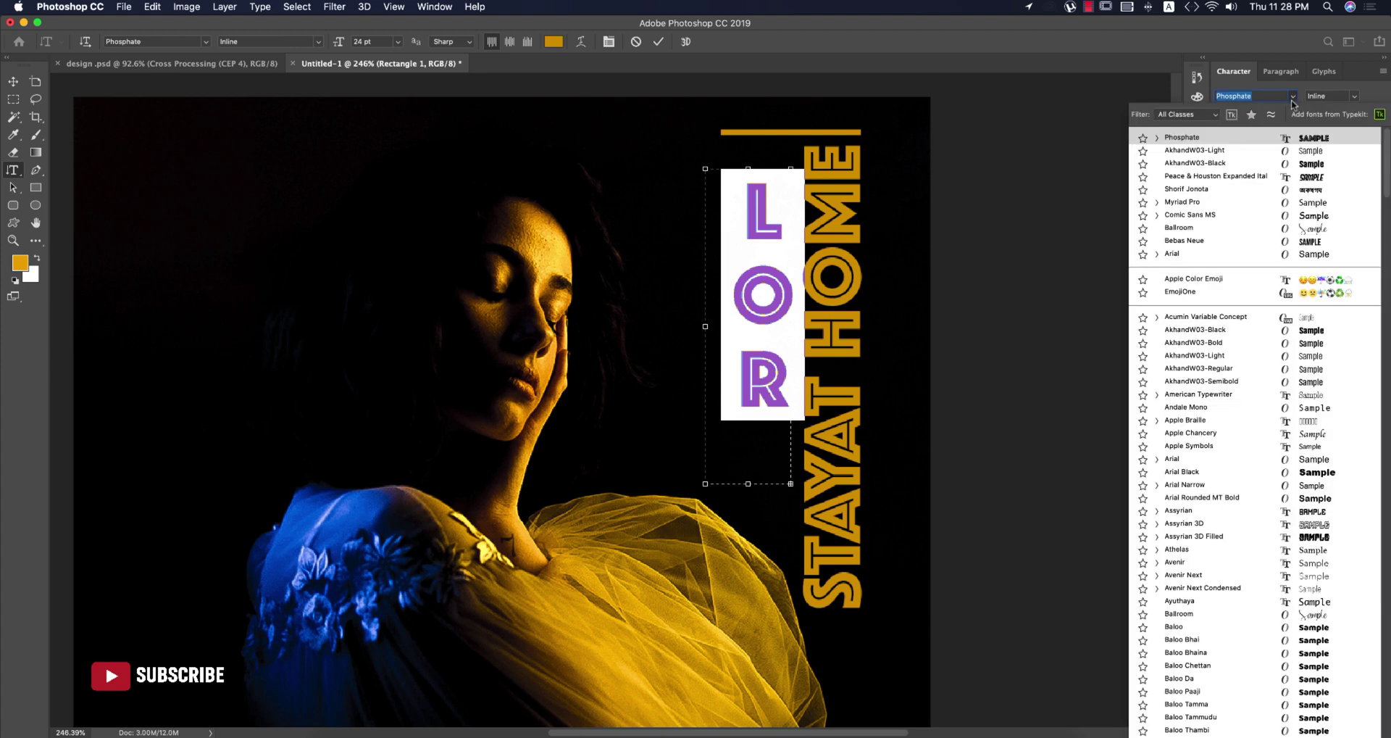
{"action": "left_click", "coordinate": [1201, 150]}
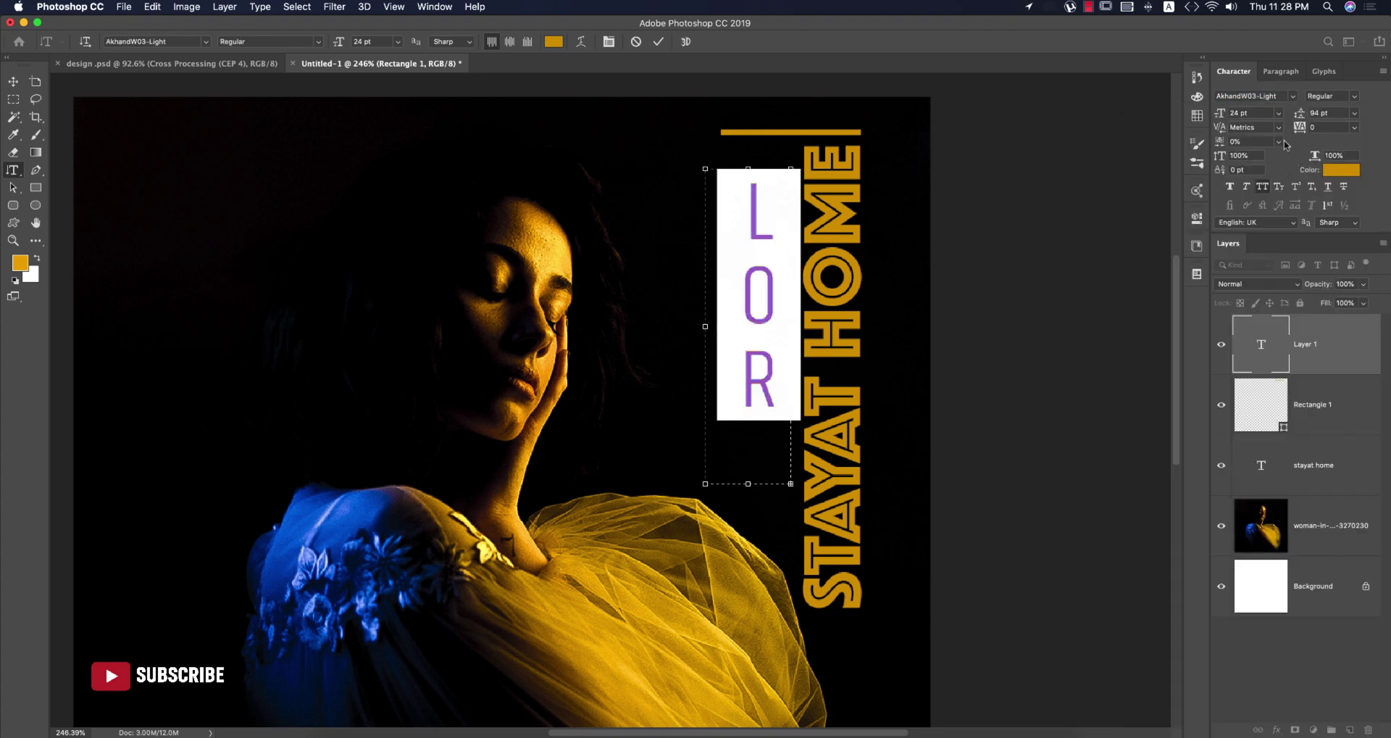
{"action": "left_click", "coordinate": [1280, 114]}
{"action": "left_click", "coordinate": [1261, 162]}
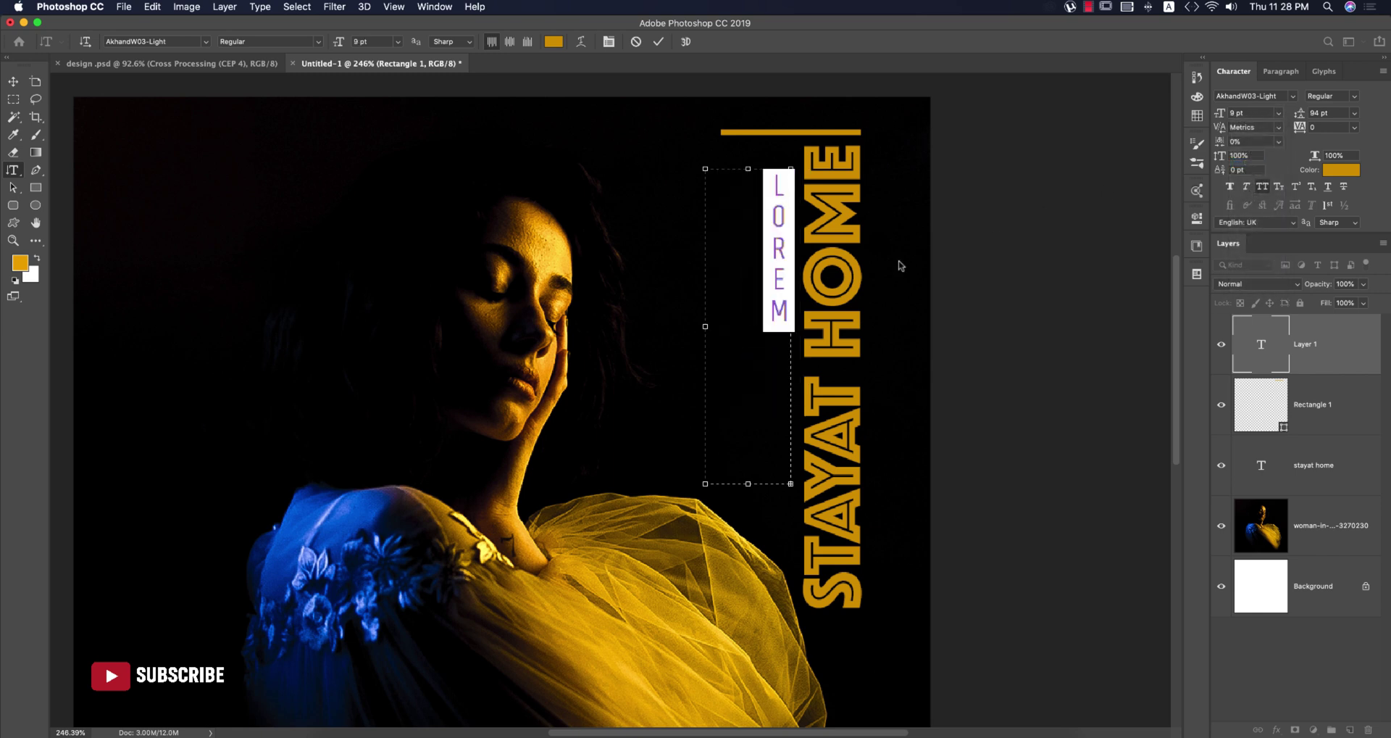
{"action": "type", "text": "DONT"}
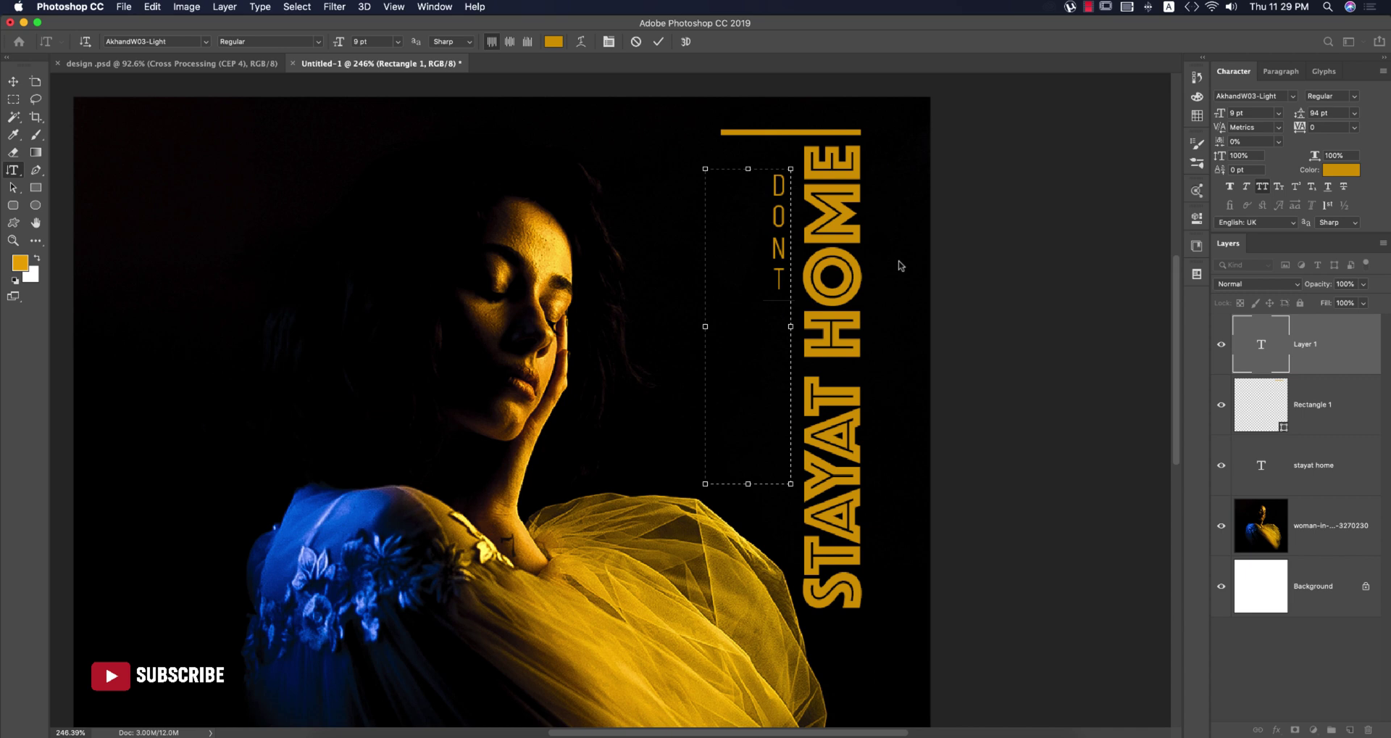
{"action": "type", "text": "v"}
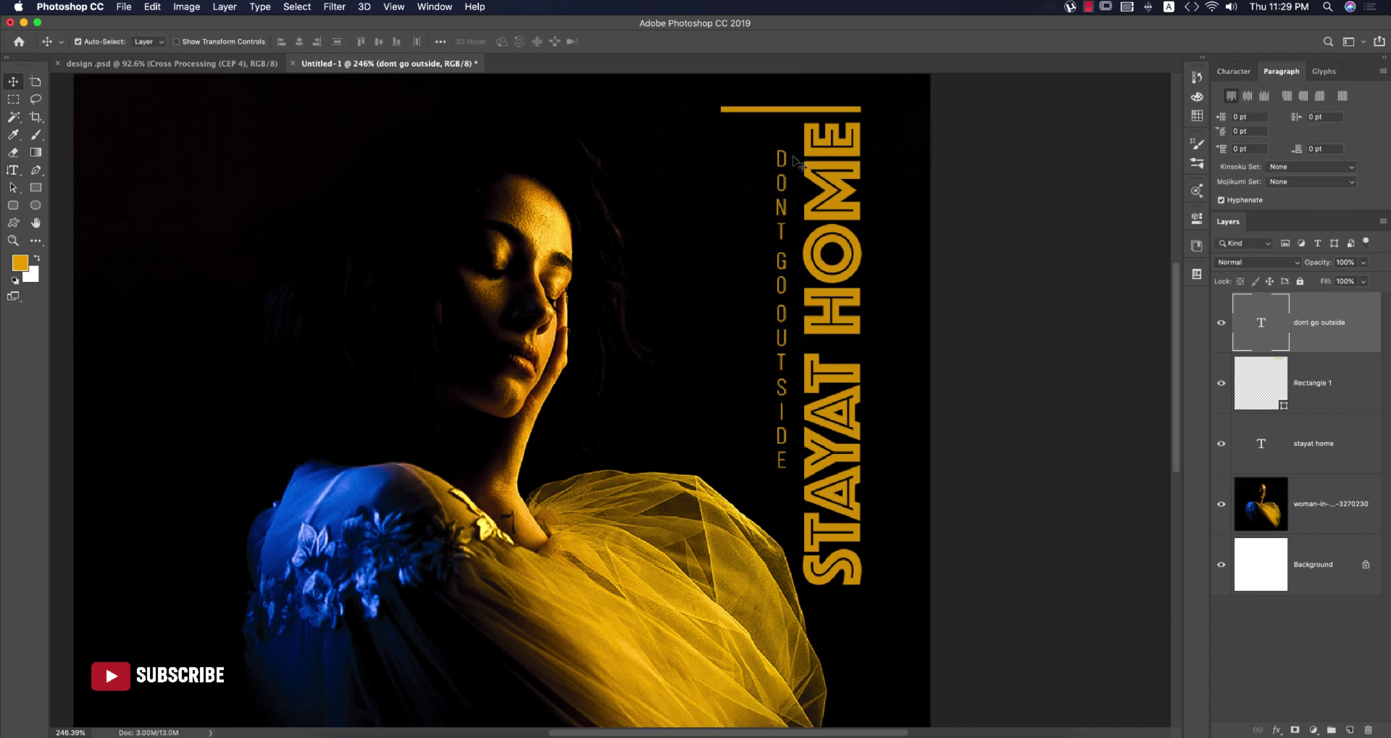
Nudge the caption up and trim the gold bar's left end to the title's edge.
{"action": "left_click_drag", "start_coordinate": [792, 166], "coordinate": [784, 142]}
{"action": "left_click", "coordinate": [736, 110]}
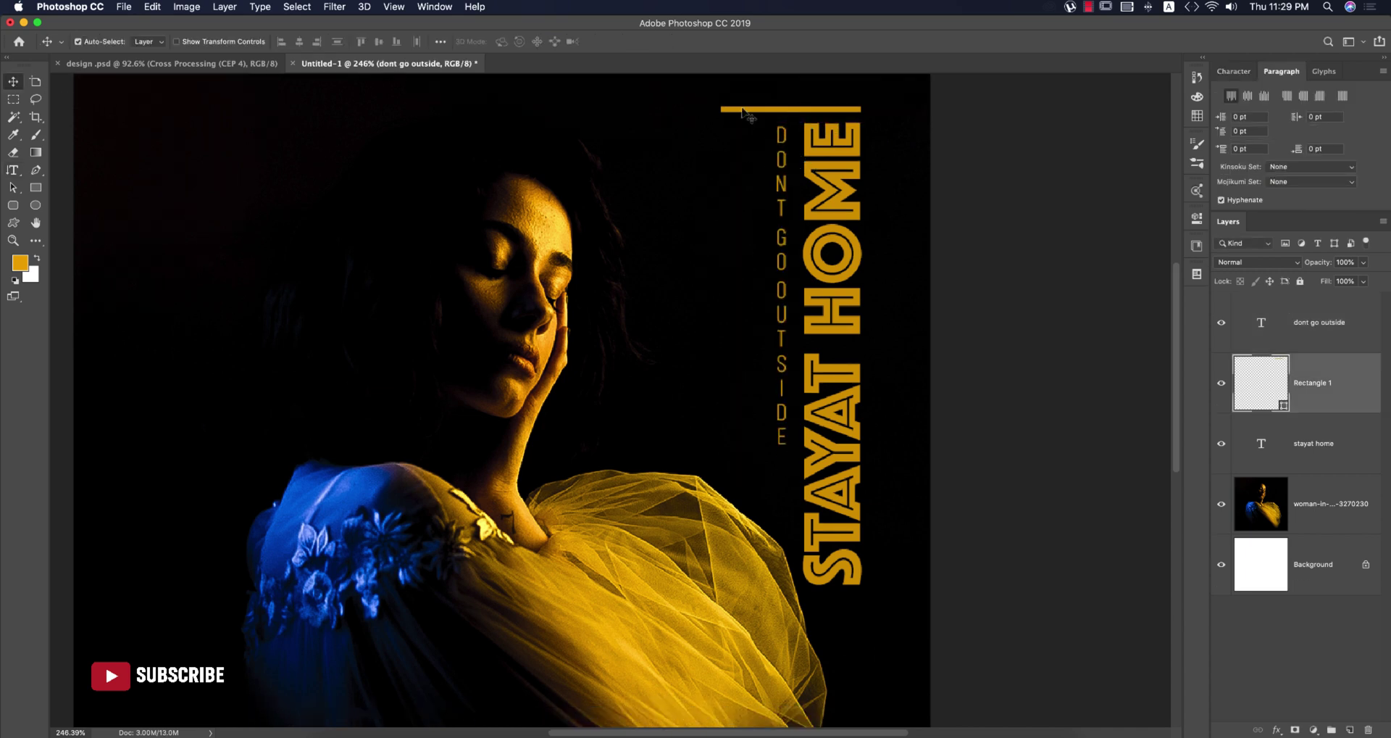
{"action": "key", "text": "super+t"}
{"action": "scroll", "coordinate": [750, 98], "scroll_direction": "up", "scroll_amount": 5}
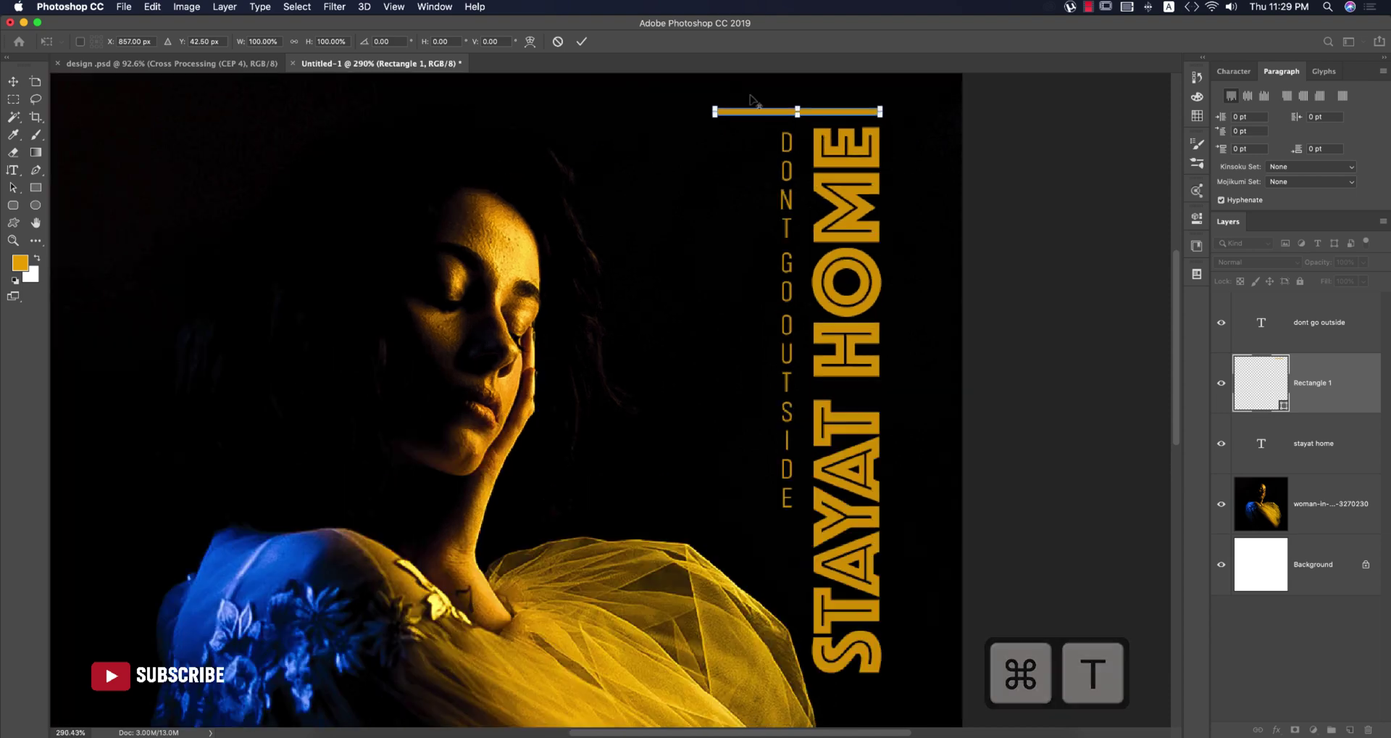
{"action": "left_click_drag", "start_coordinate": [687, 122], "coordinate": [774, 122]}
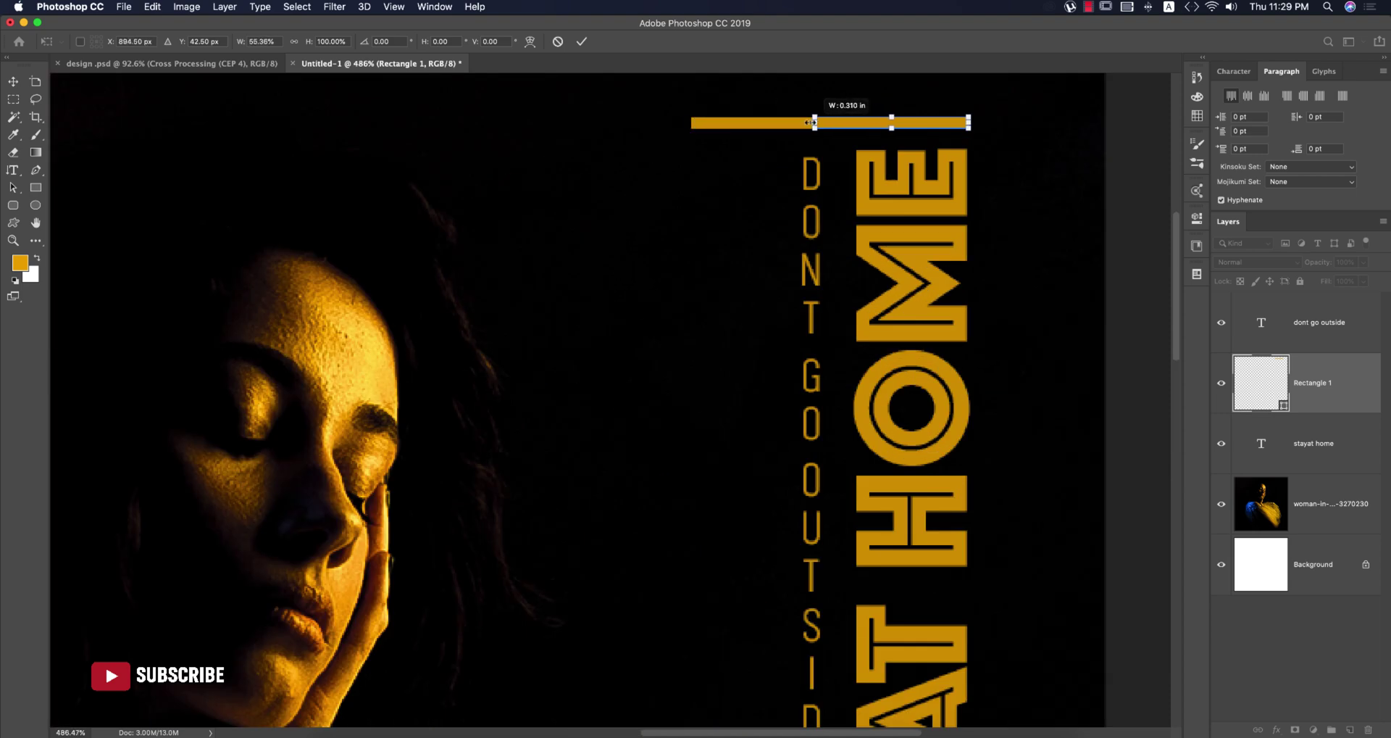
{"action": "left_click_drag", "start_coordinate": [810, 123], "coordinate": [800, 123]}
{"action": "left_click", "coordinate": [581, 42]}
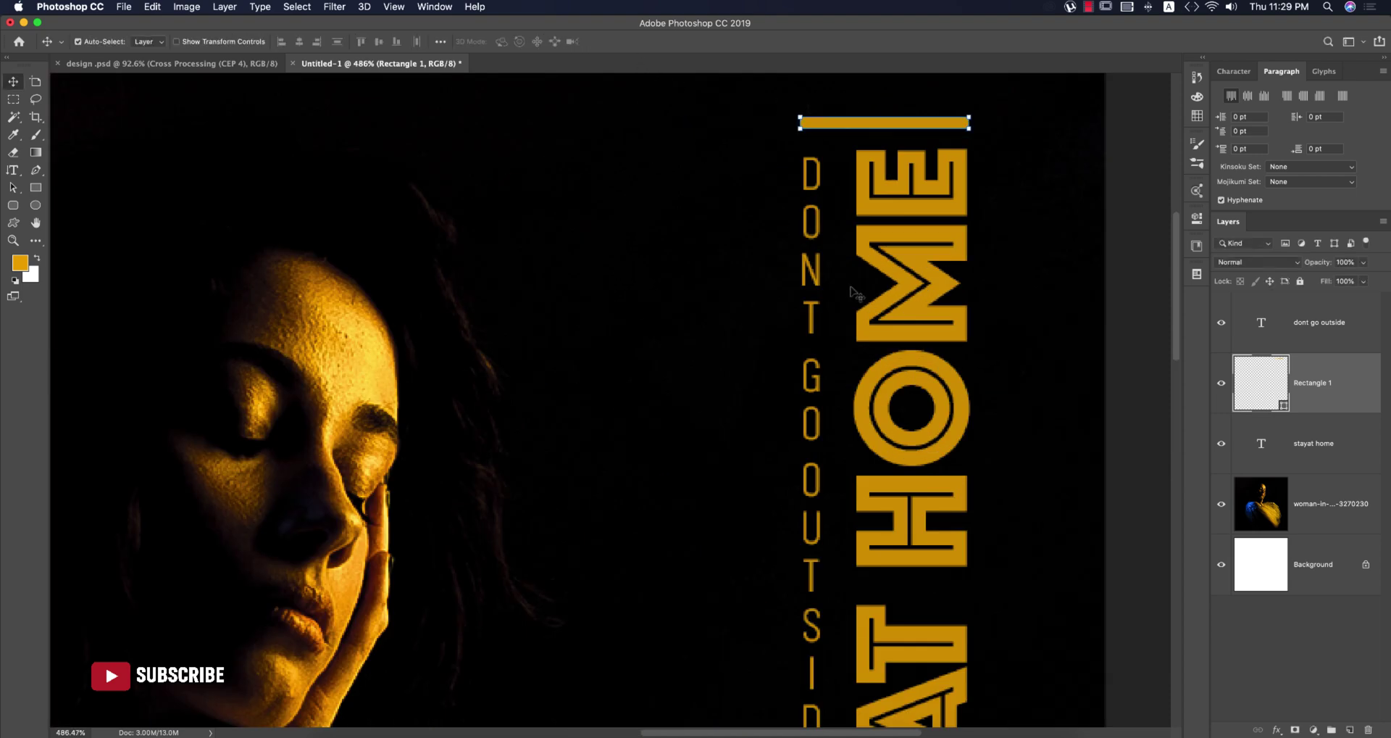
Zoom back out and deselect the gold bar.
{"action": "scroll", "coordinate": [863, 319], "scroll_direction": "down", "scroll_amount": 2}
{"action": "scroll", "coordinate": [863, 320], "scroll_direction": "down", "scroll_amount": 1}
{"action": "scroll", "coordinate": [863, 320], "scroll_direction": "down", "scroll_amount": 3}
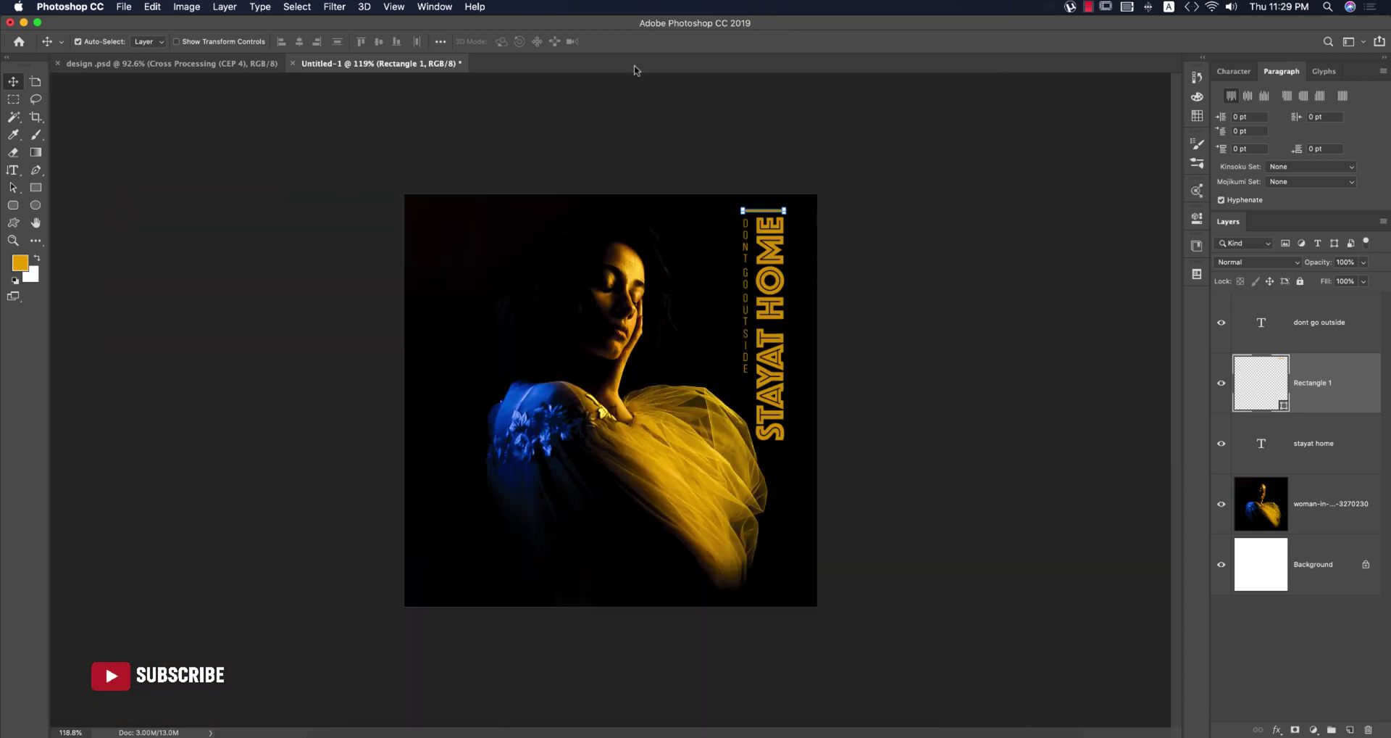
{"action": "left_click", "coordinate": [968, 326]}
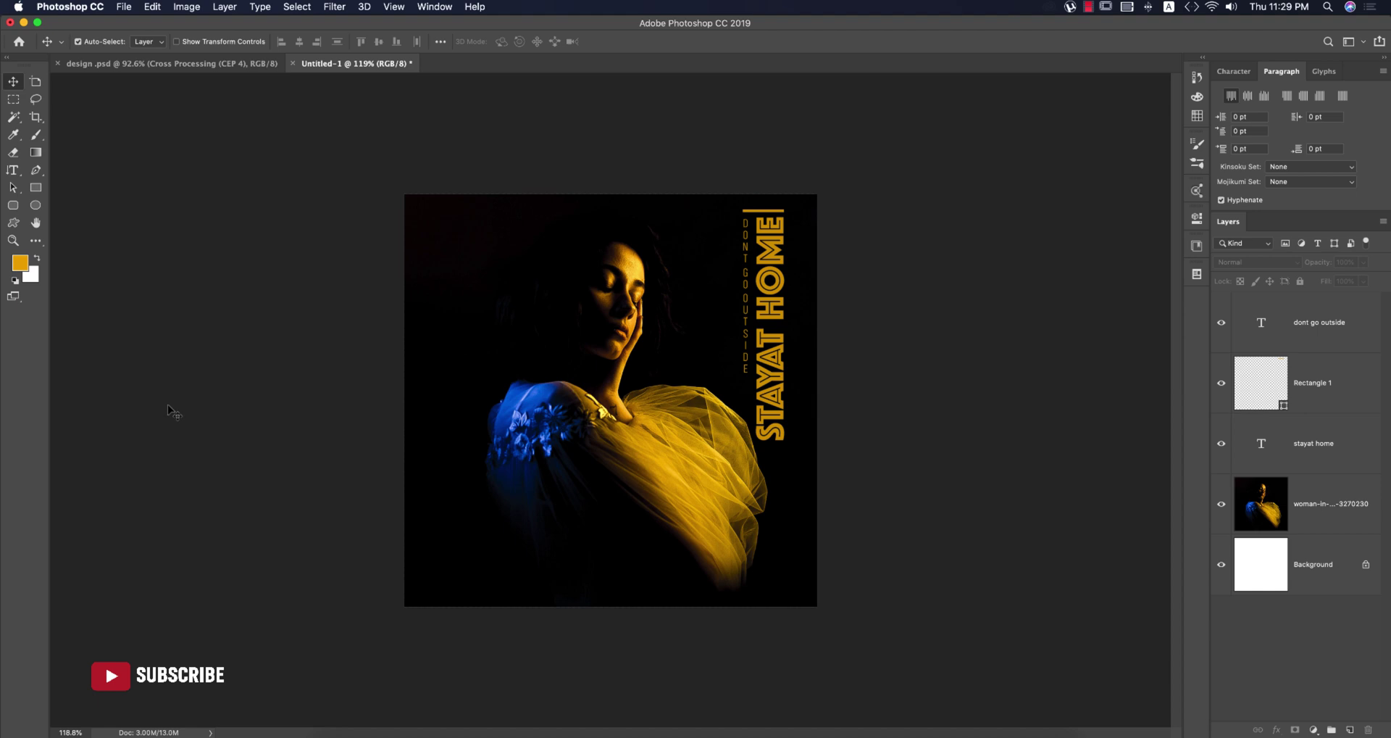
Add a vertical 'PHOTOSHOP' caption near the poster's lower-left corner.
{"action": "left_click", "coordinate": [13, 169]}
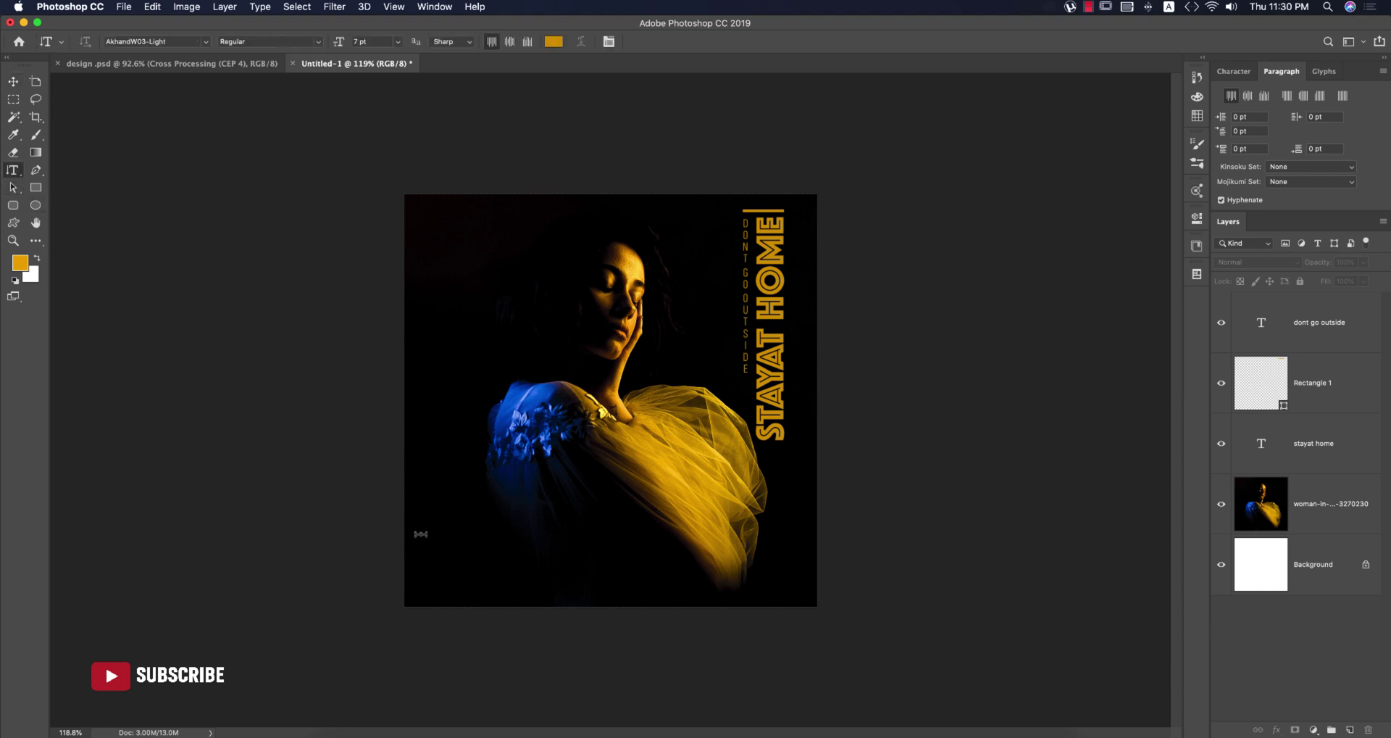
{"action": "left_click_drag", "start_coordinate": [429, 512], "coordinate": [455, 582]}
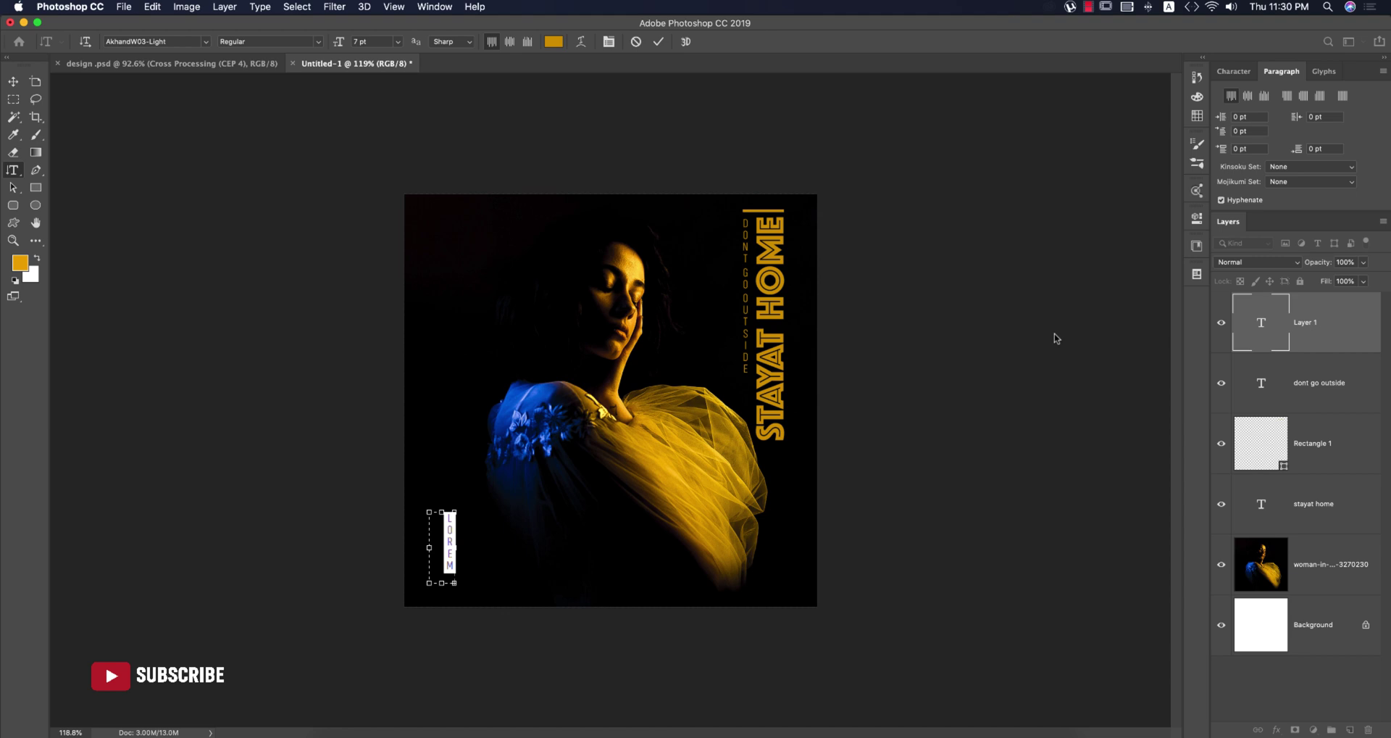
{"action": "type", "text": "PHOPTP"}
{"action": "left_click", "coordinate": [13, 82]}
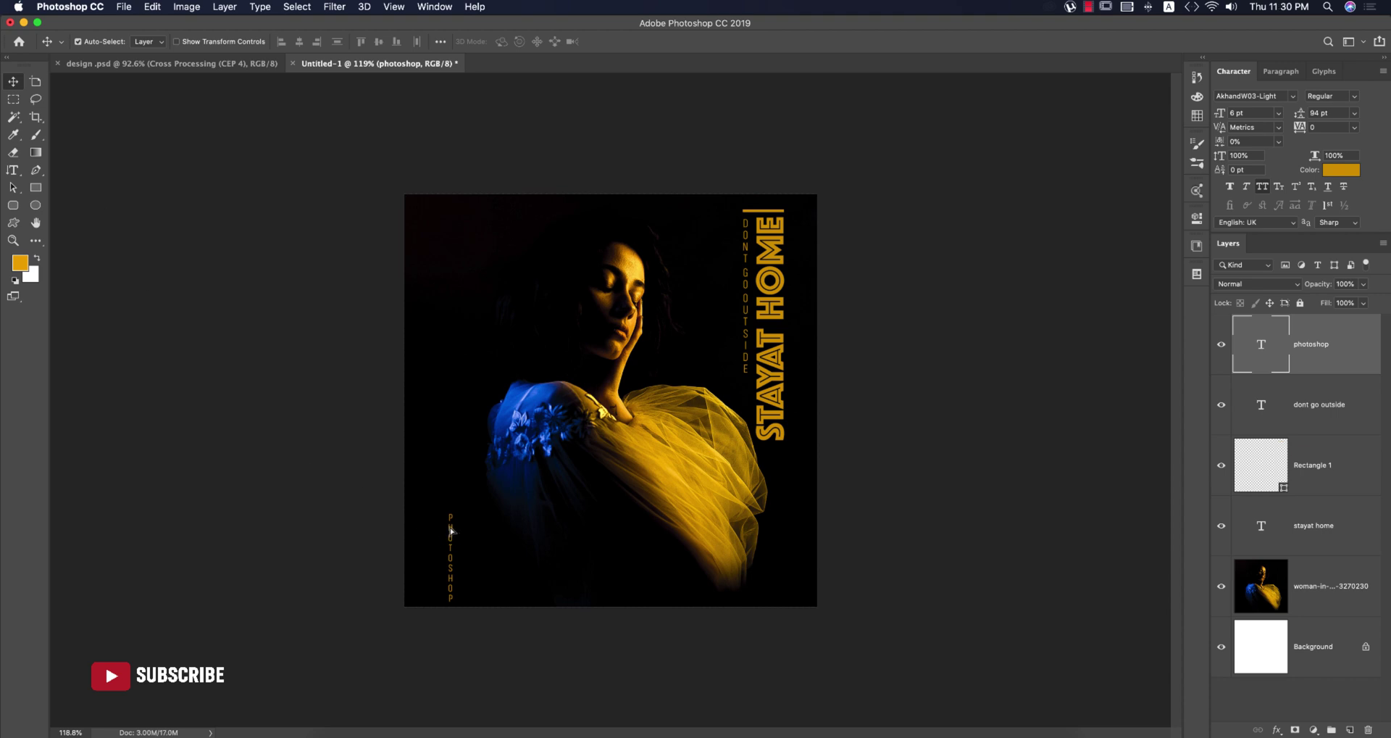
{"action": "left_click_drag", "start_coordinate": [450, 531], "coordinate": [438, 517]}
Duplicate the caption beside the original and retype the copy as 'TUTORIAL'.
{"action": "key", "text": "super+j"}
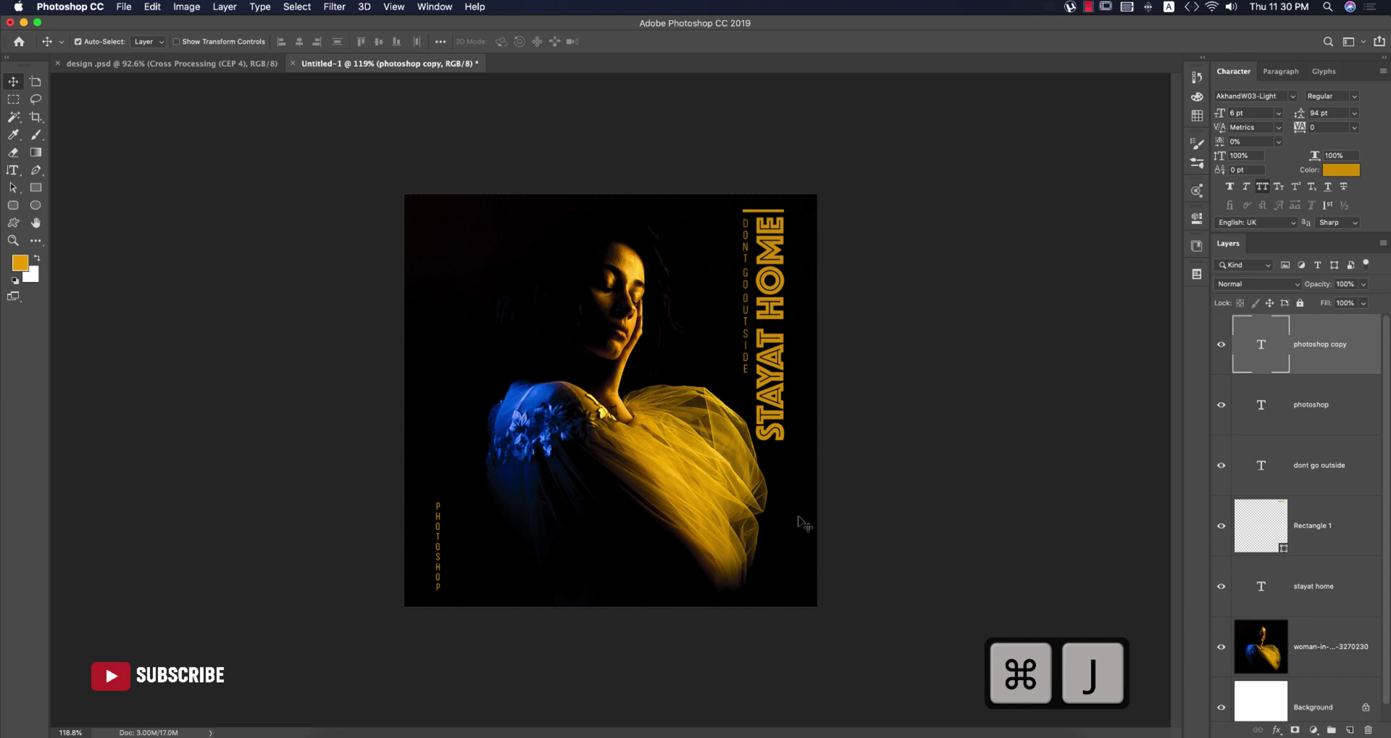
{"action": "key", "text": "shift+Right"}
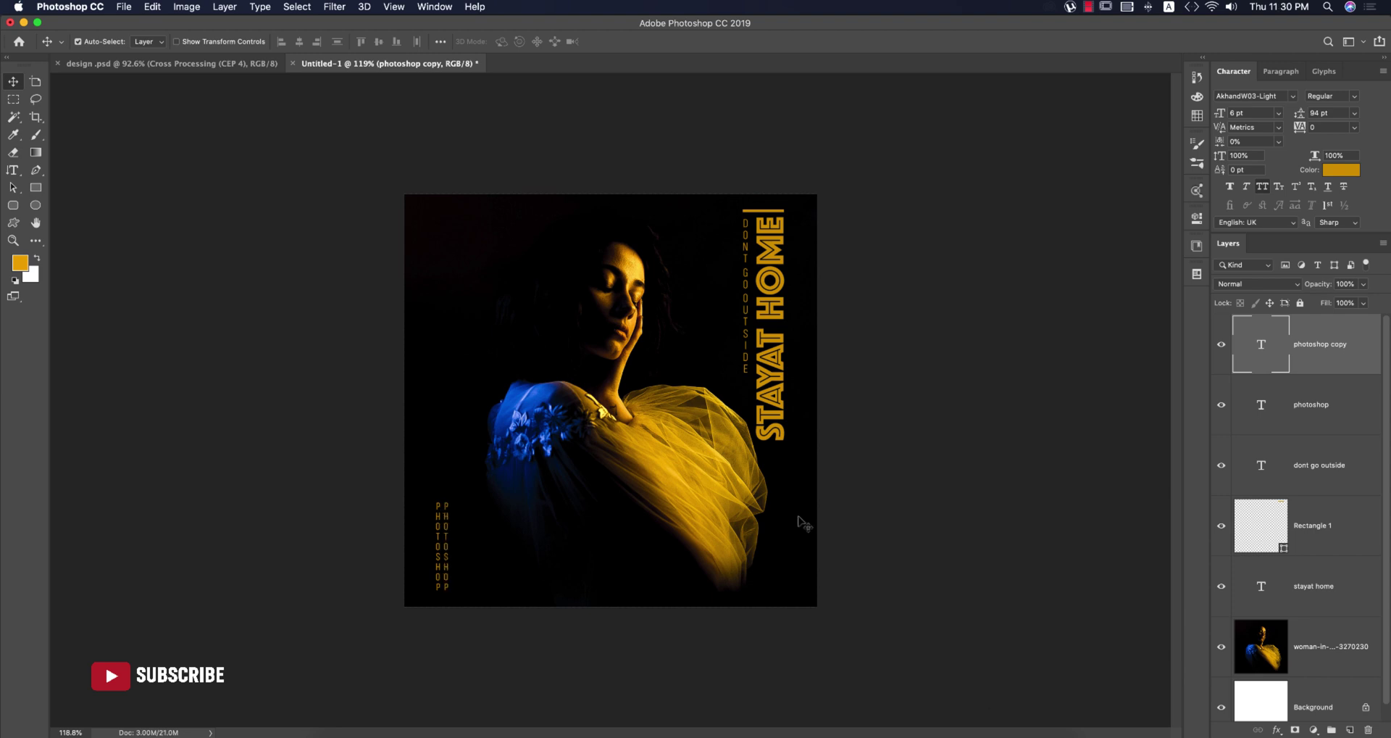
{"action": "double_click", "coordinate": [1264, 347]}
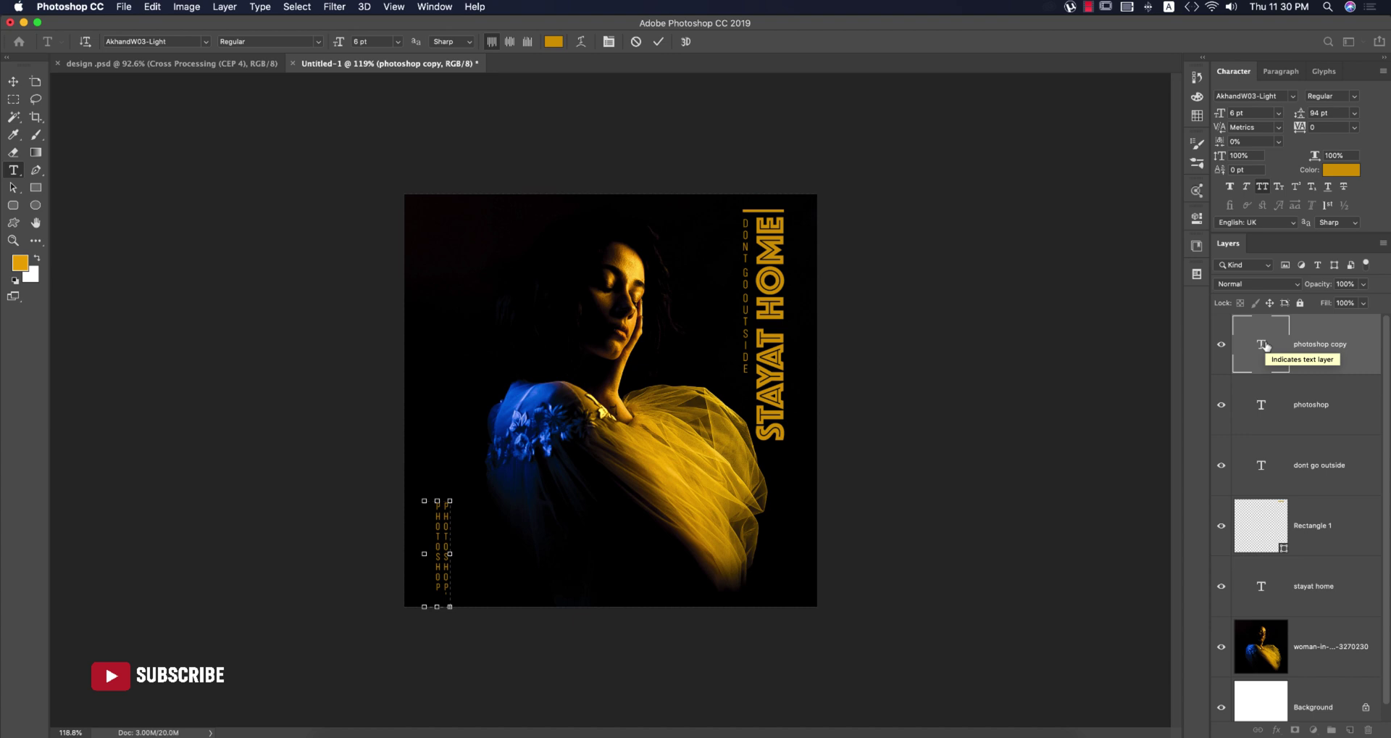
{"action": "key", "text": "super+a"}
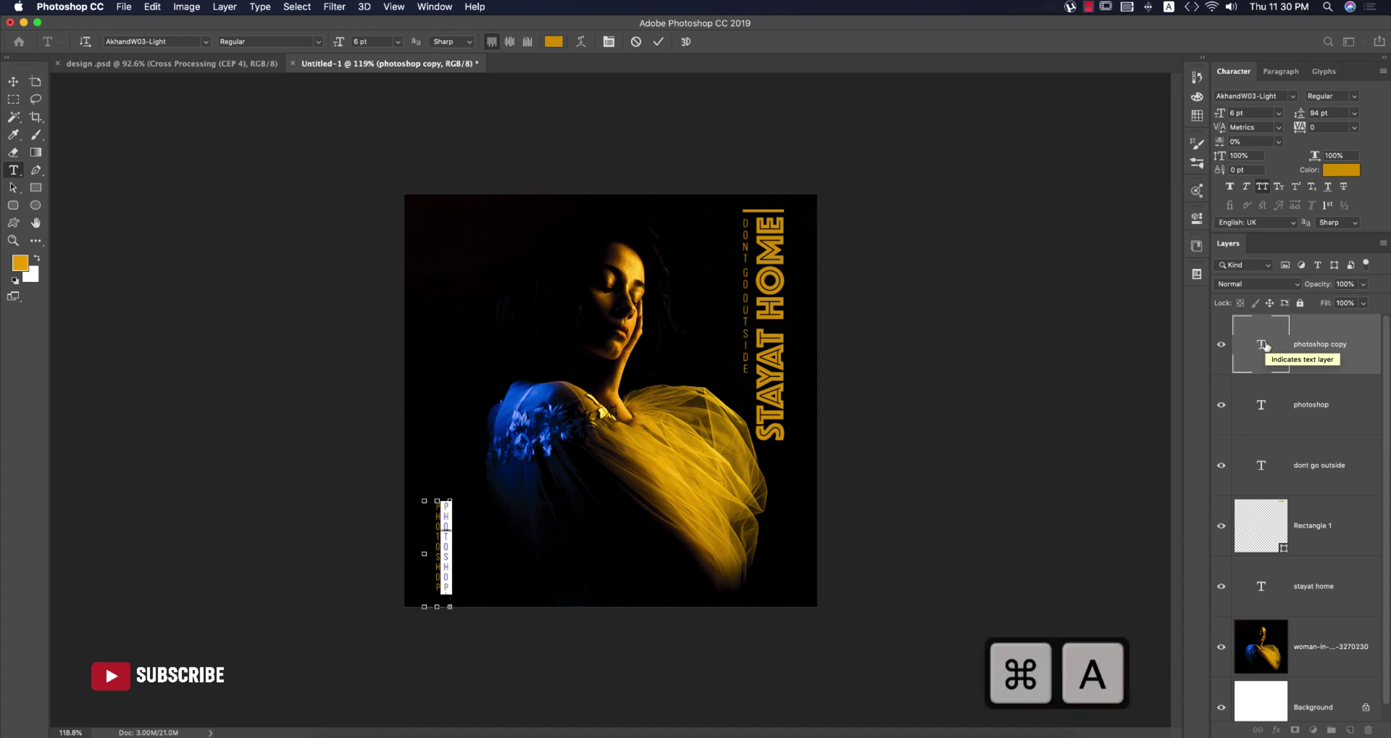
{"action": "type", "text": "tut"}
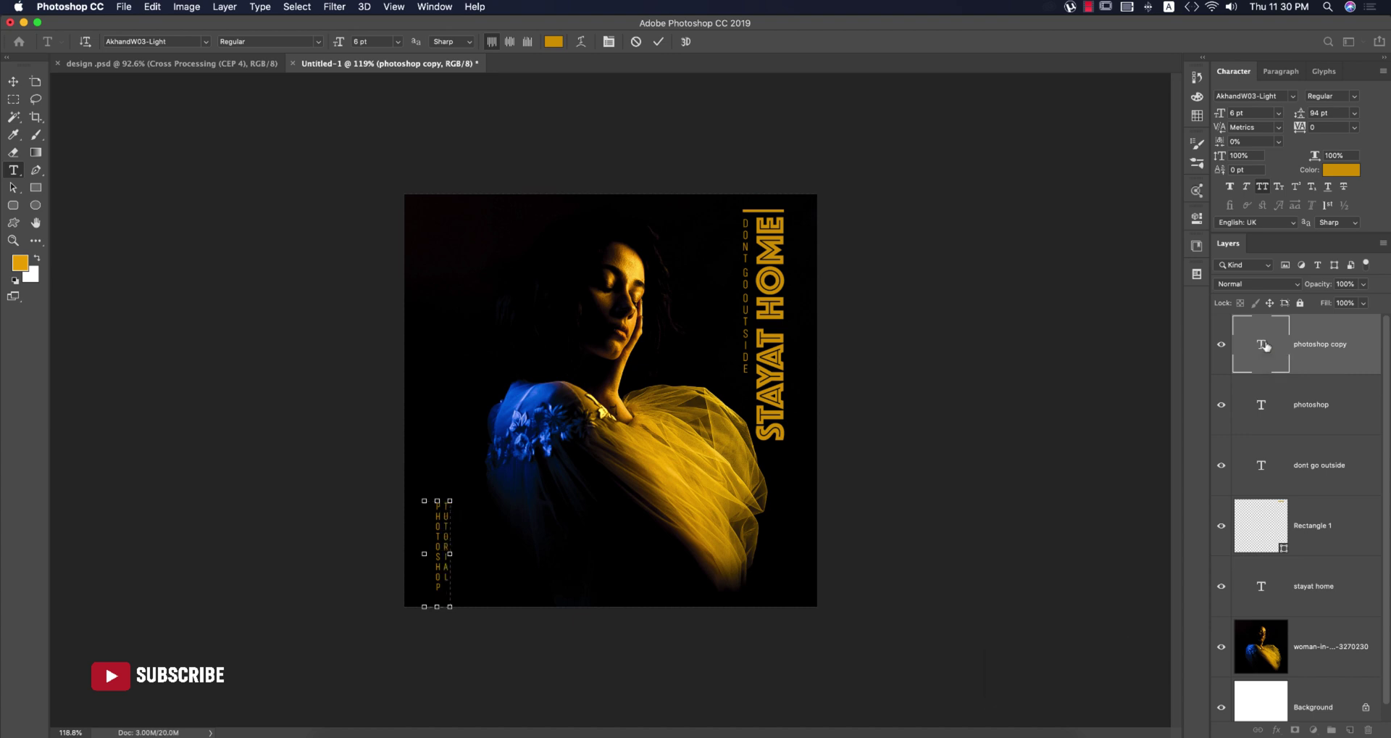
{"action": "left_click", "coordinate": [658, 41]}
{"action": "key", "text": "v"}
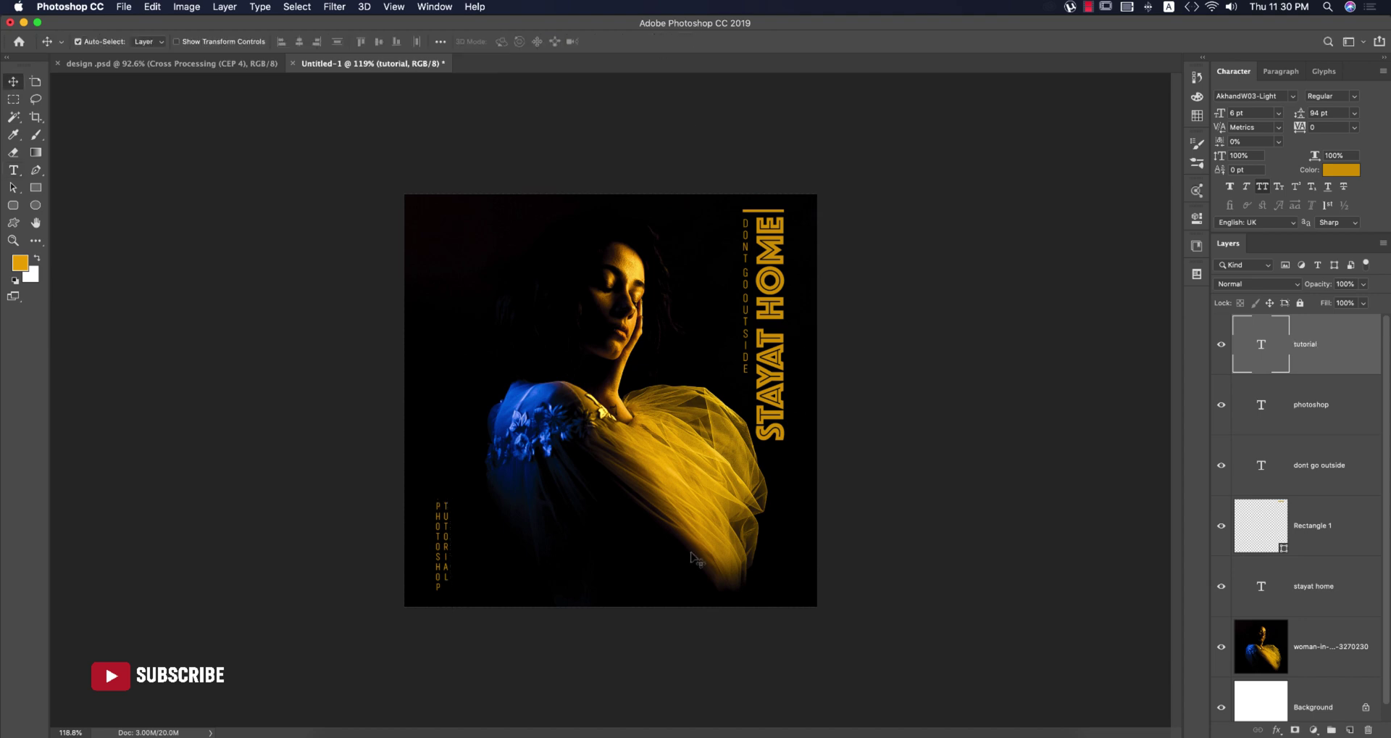
Move the TUTORIAL caption down so its bottom aligns with PHOTOSHOP.
{"action": "left_click", "coordinate": [1325, 405], "text": "shift"}
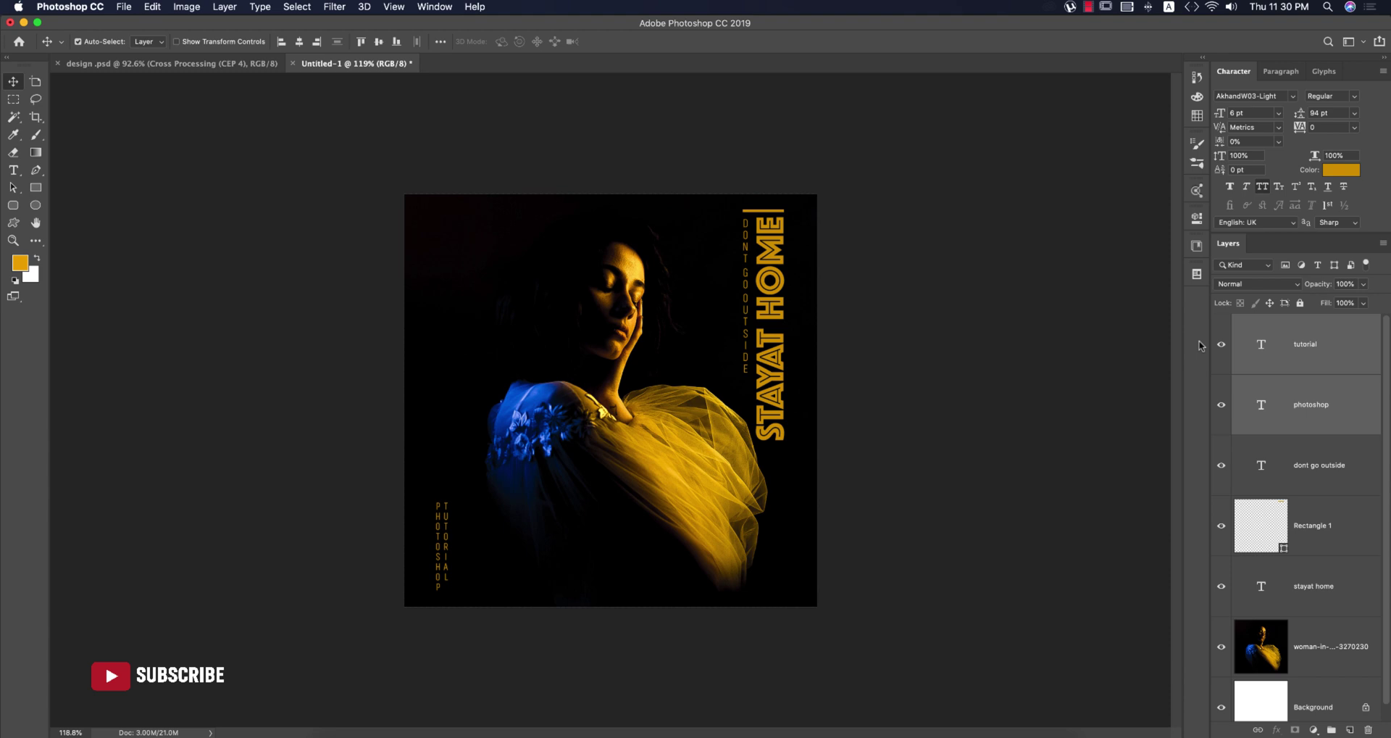
{"action": "left_click", "coordinate": [932, 394]}
{"action": "scroll", "coordinate": [387, 685], "scroll_direction": "up", "scroll_amount": 5}
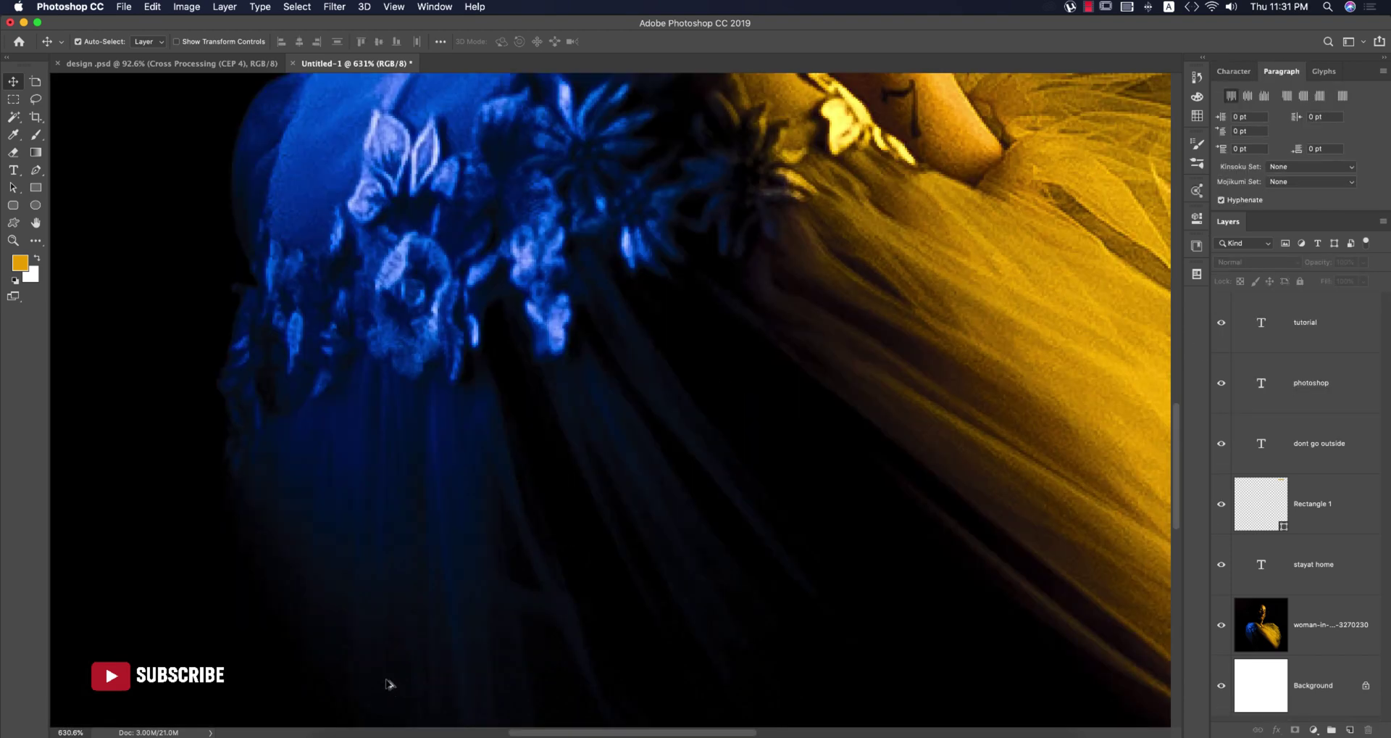
{"action": "scroll", "coordinate": [593, 391], "scroll_direction": "down", "scroll_amount": 5}
{"action": "left_click_drag", "start_coordinate": [541, 476], "coordinate": [438, 592]}
{"action": "scroll", "coordinate": [438, 592], "scroll_direction": "up", "scroll_amount": 3}
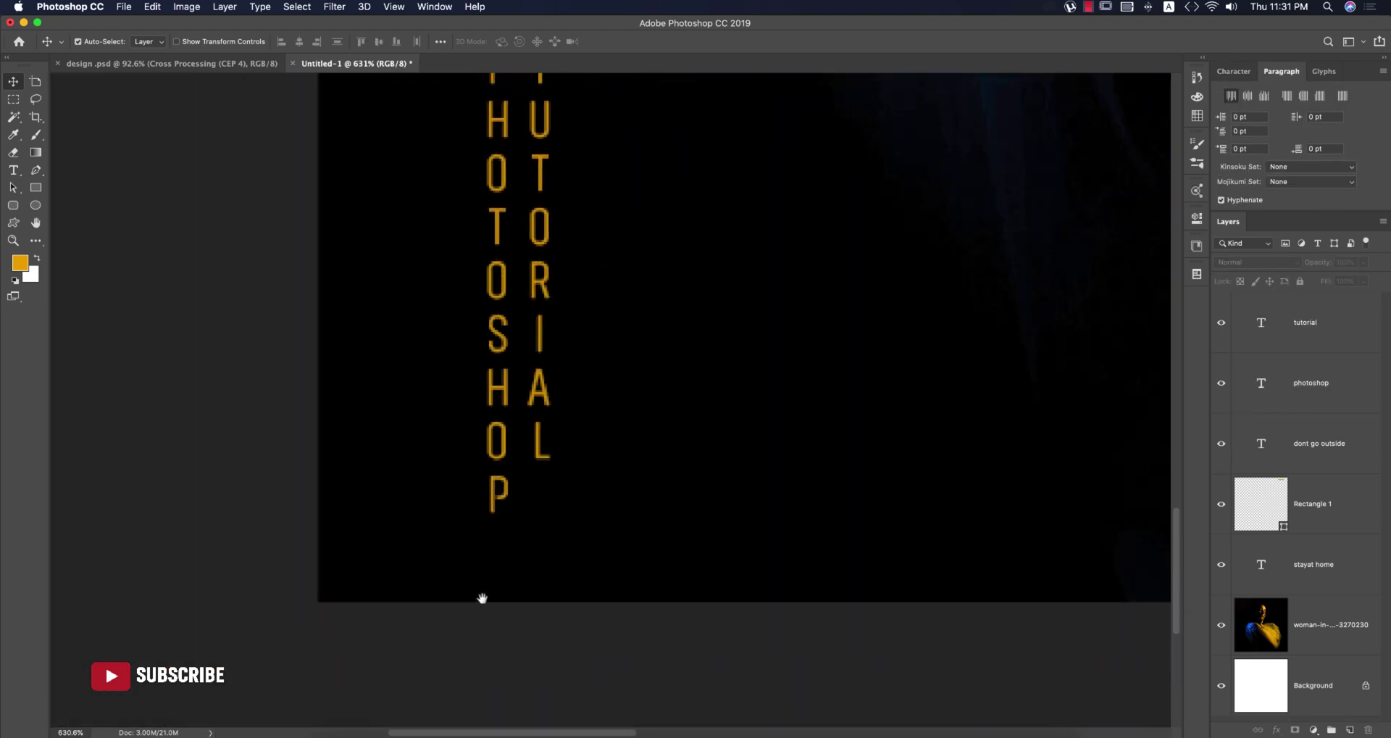
{"action": "key", "text": "t"}
{"action": "double_click", "coordinate": [540, 449]}
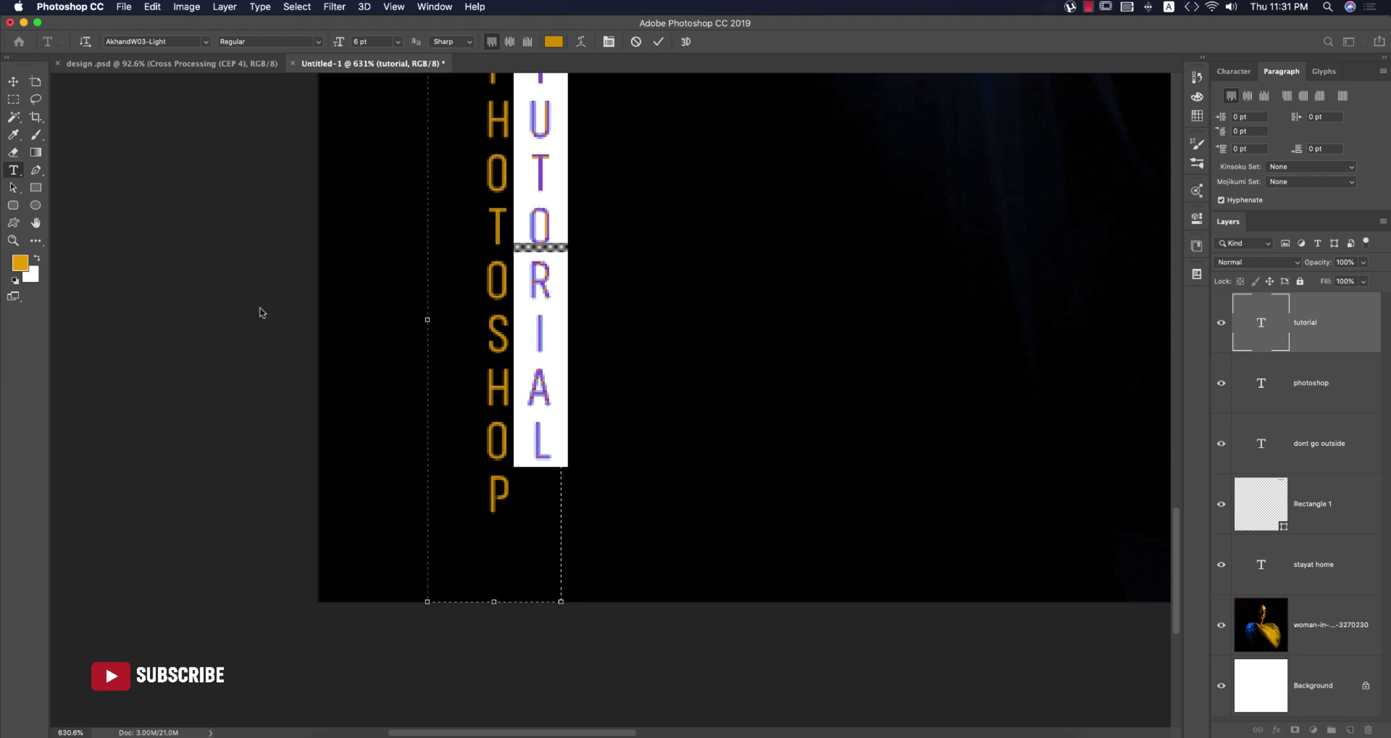
{"action": "left_click", "coordinate": [13, 81]}
{"action": "left_click_drag", "start_coordinate": [534, 412], "coordinate": [538, 444]}
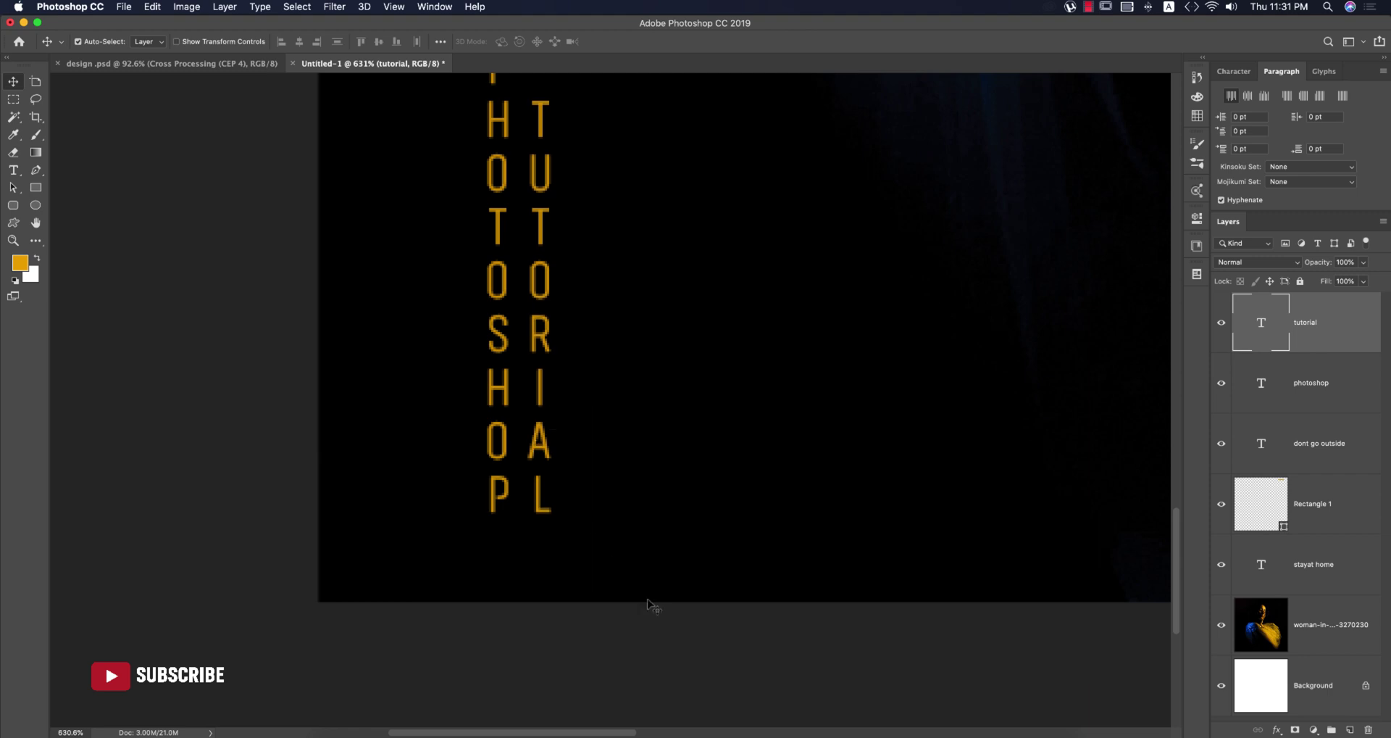
{"action": "scroll", "coordinate": [649, 601], "scroll_direction": "down", "scroll_amount": 10}
Duplicate the top orange bar and move the copy below the lower-left captions.
{"action": "scroll", "coordinate": [902, 551], "scroll_direction": "down", "scroll_amount": 5}
{"action": "left_click", "coordinate": [1303, 511]}
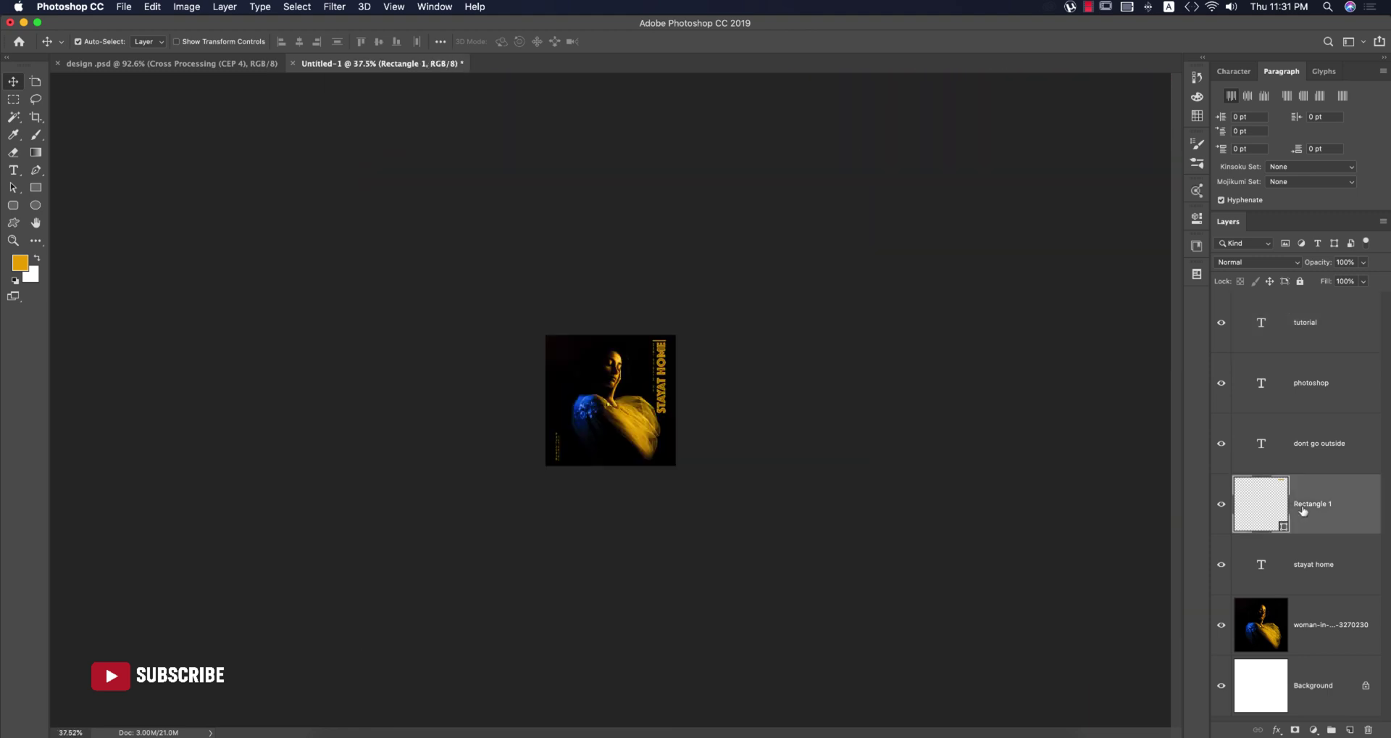
{"action": "key", "text": "super+j"}
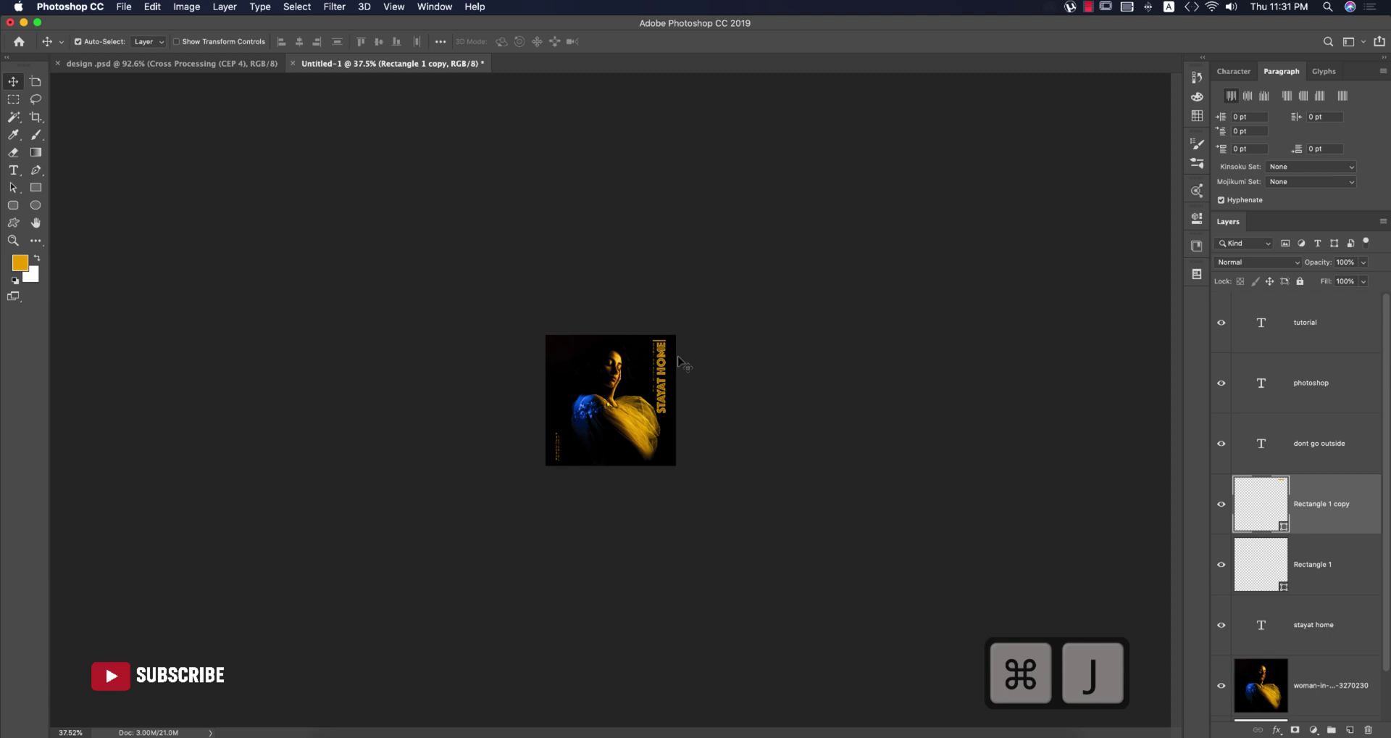
{"action": "key", "text": "super+t"}
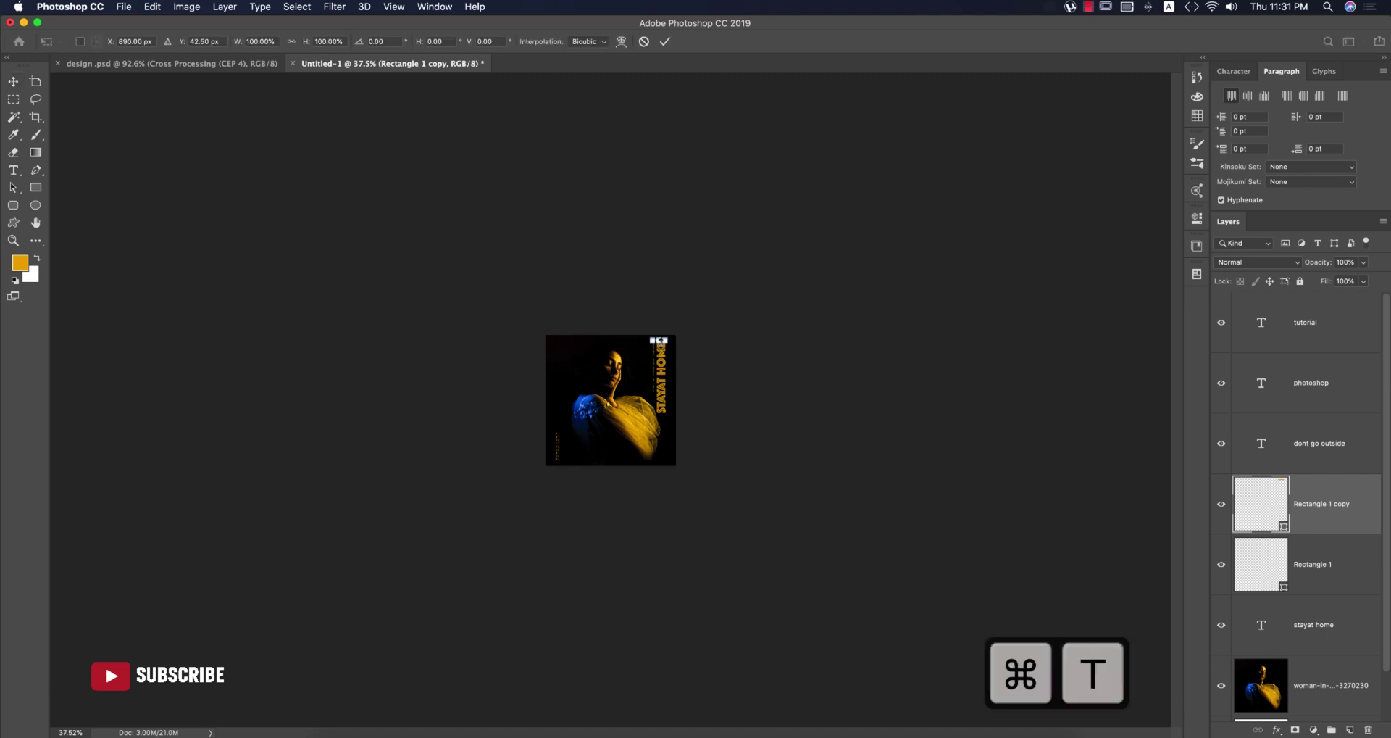
{"action": "scroll", "coordinate": [611, 399], "scroll_direction": "up", "scroll_amount": 5}
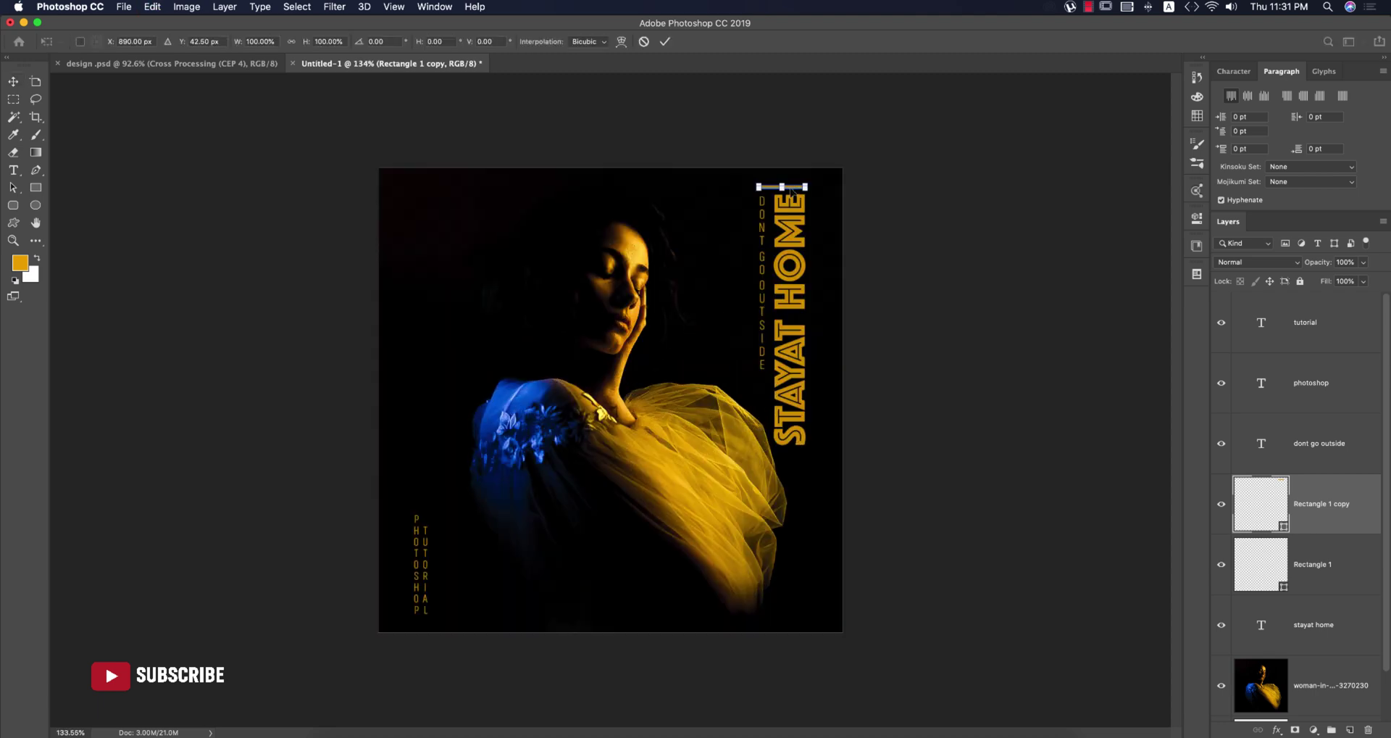
{"action": "left_click_drag", "start_coordinate": [775, 220], "coordinate": [434, 631]}
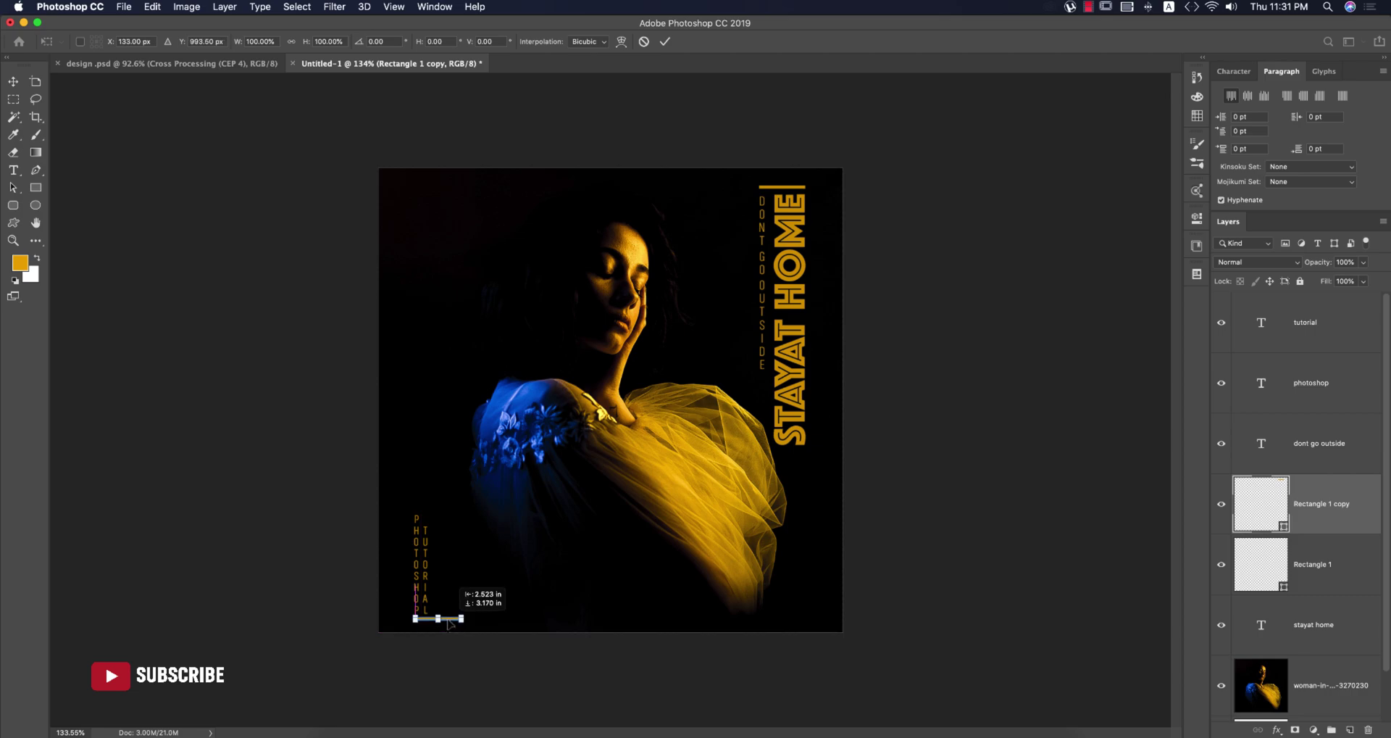
Shorten the bar copy to about 32% width and stack it above 'dont go outside'.
{"action": "scroll", "coordinate": [430, 625], "scroll_direction": "up", "scroll_amount": 10}
{"action": "scroll", "coordinate": [496, 567], "scroll_direction": "down", "scroll_amount": 5}
{"action": "scroll", "coordinate": [661, 456], "scroll_direction": "left", "scroll_amount": 5}
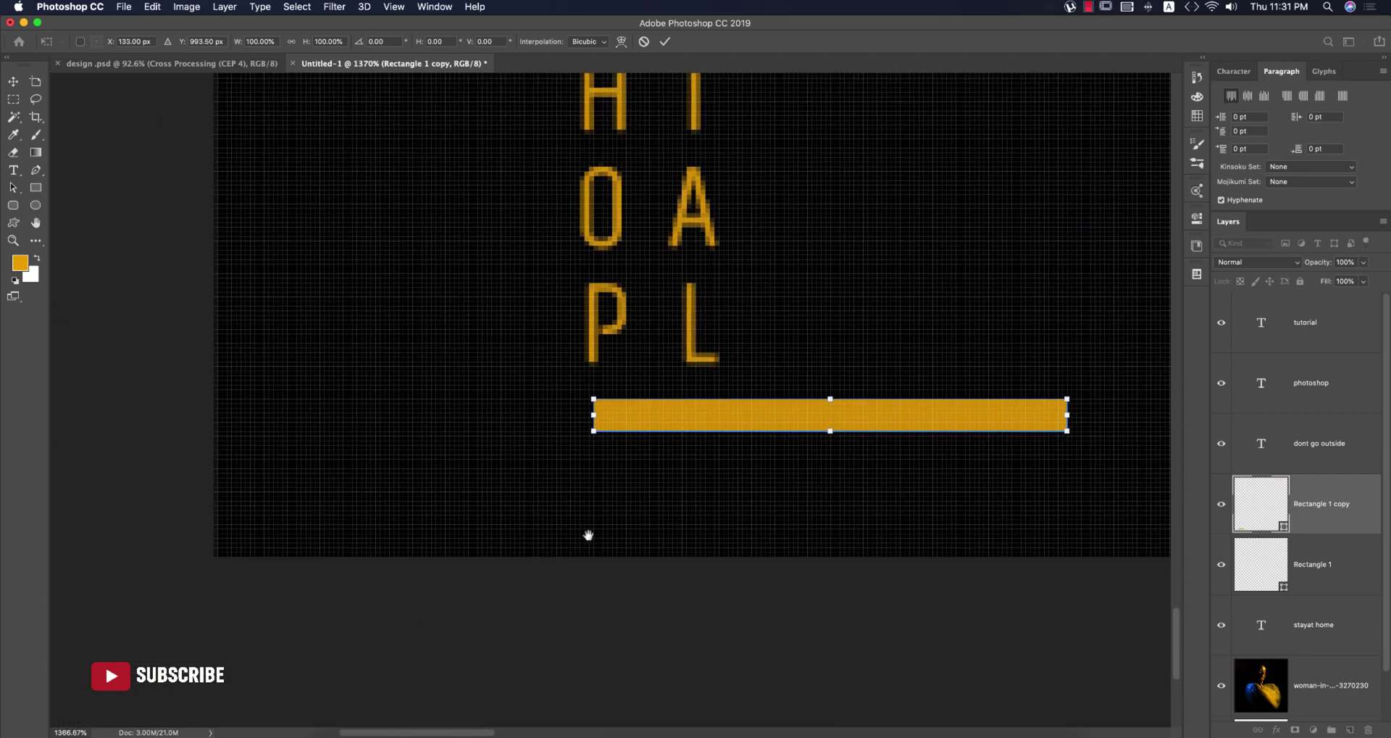
{"action": "key", "text": "Left"}
{"action": "key", "text": "Left"}
{"action": "key", "text": "Left"}
{"action": "key", "text": "Up"}
{"action": "key", "text": "Up"}
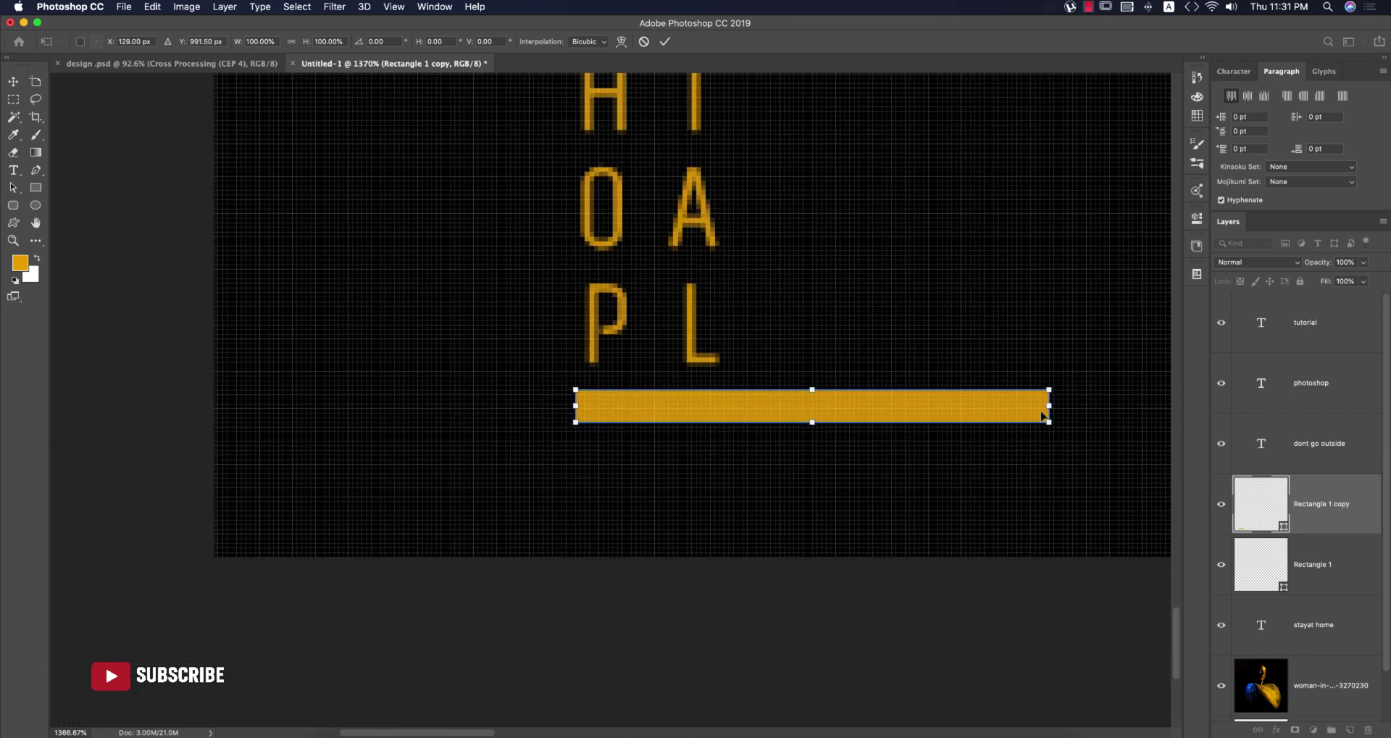
{"action": "left_click_drag", "start_coordinate": [1049, 405], "coordinate": [729, 405]}
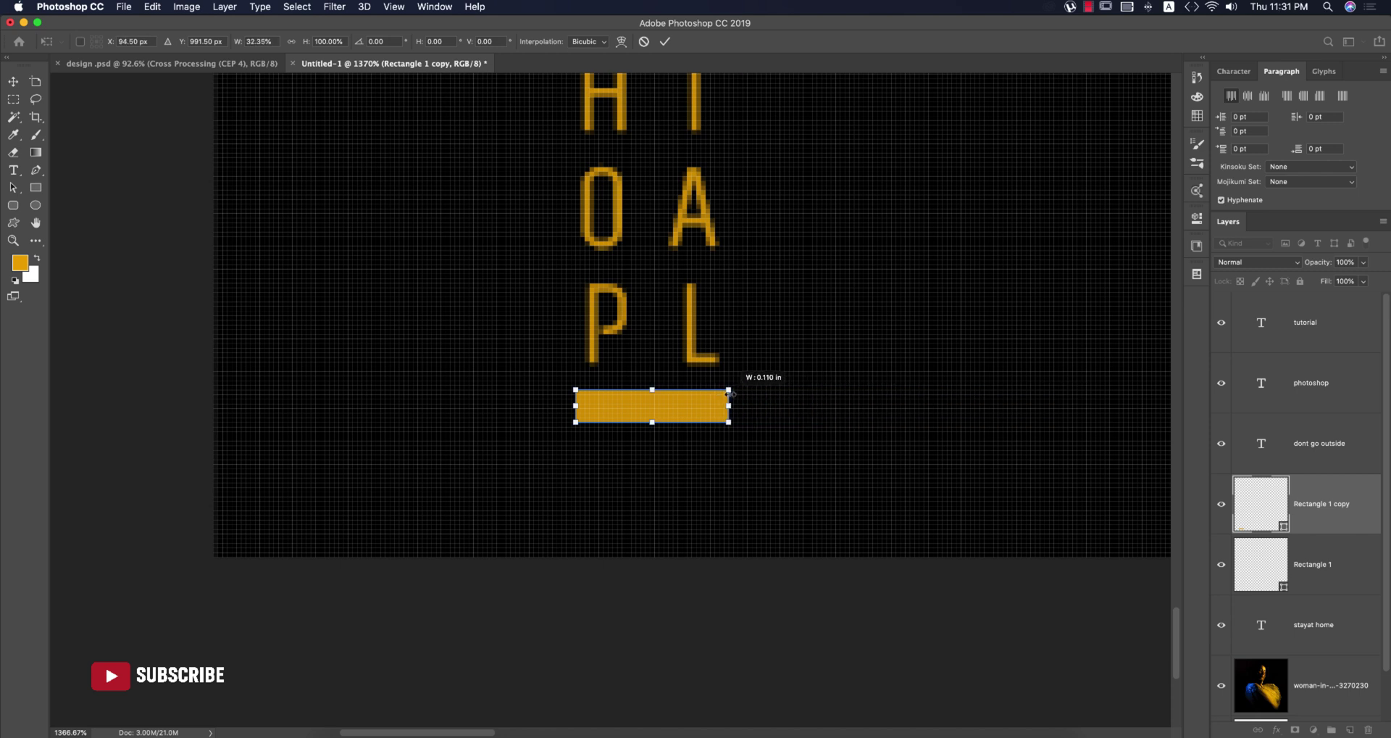
{"action": "left_click", "coordinate": [664, 42]}
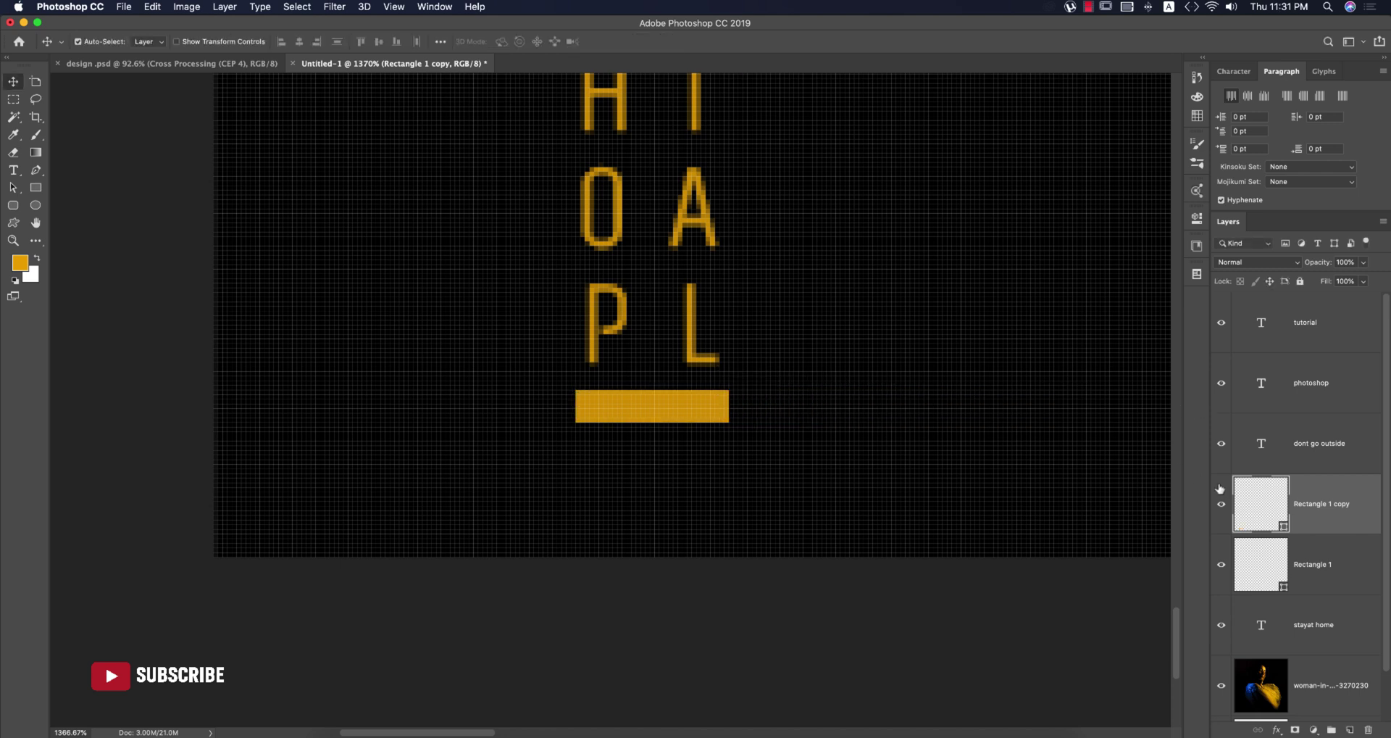
{"action": "left_click_drag", "start_coordinate": [1324, 524], "coordinate": [1328, 384]}
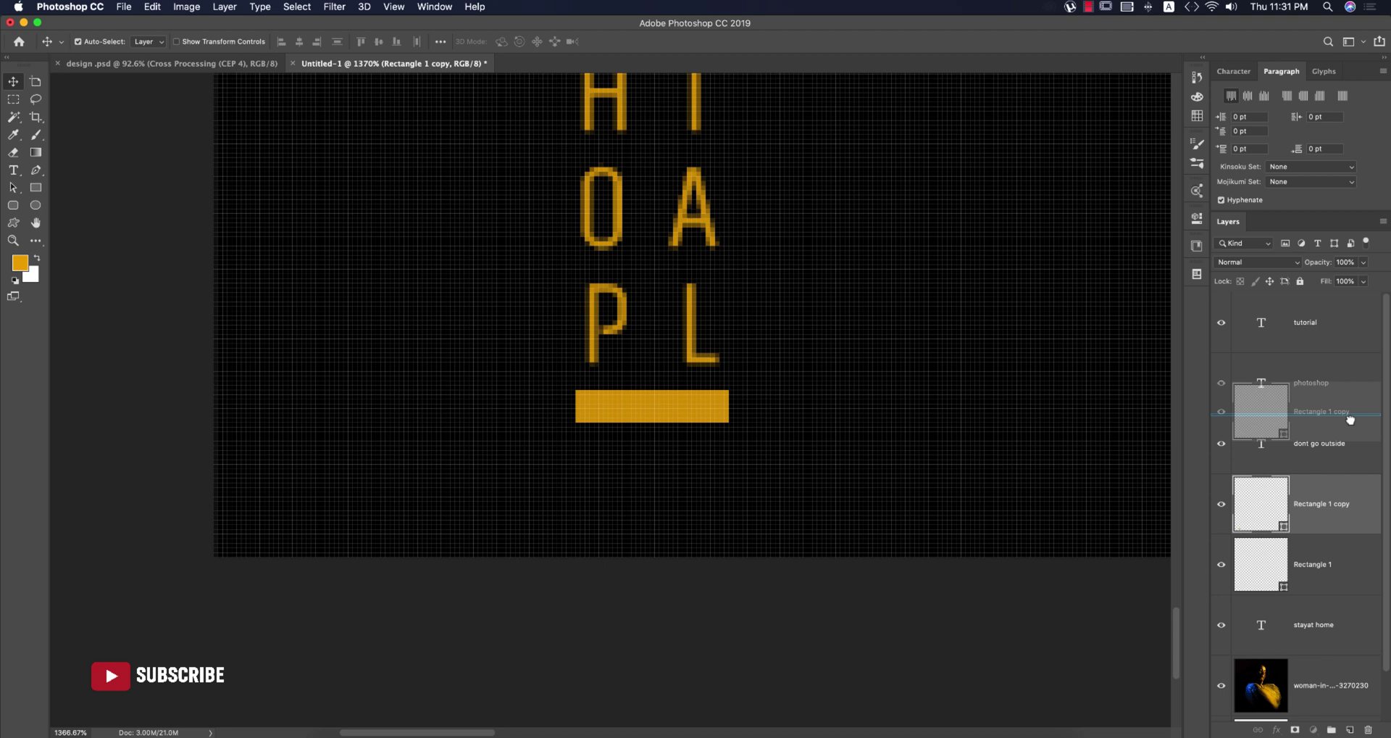
Group the TUTORIAL, PHOTOSHOP and bar copy layers, then group the title layers.
{"action": "left_click", "coordinate": [1329, 358], "text": "shift"}
{"action": "left_click", "coordinate": [1329, 318], "text": "shift"}
{"action": "key", "text": "super+g"}
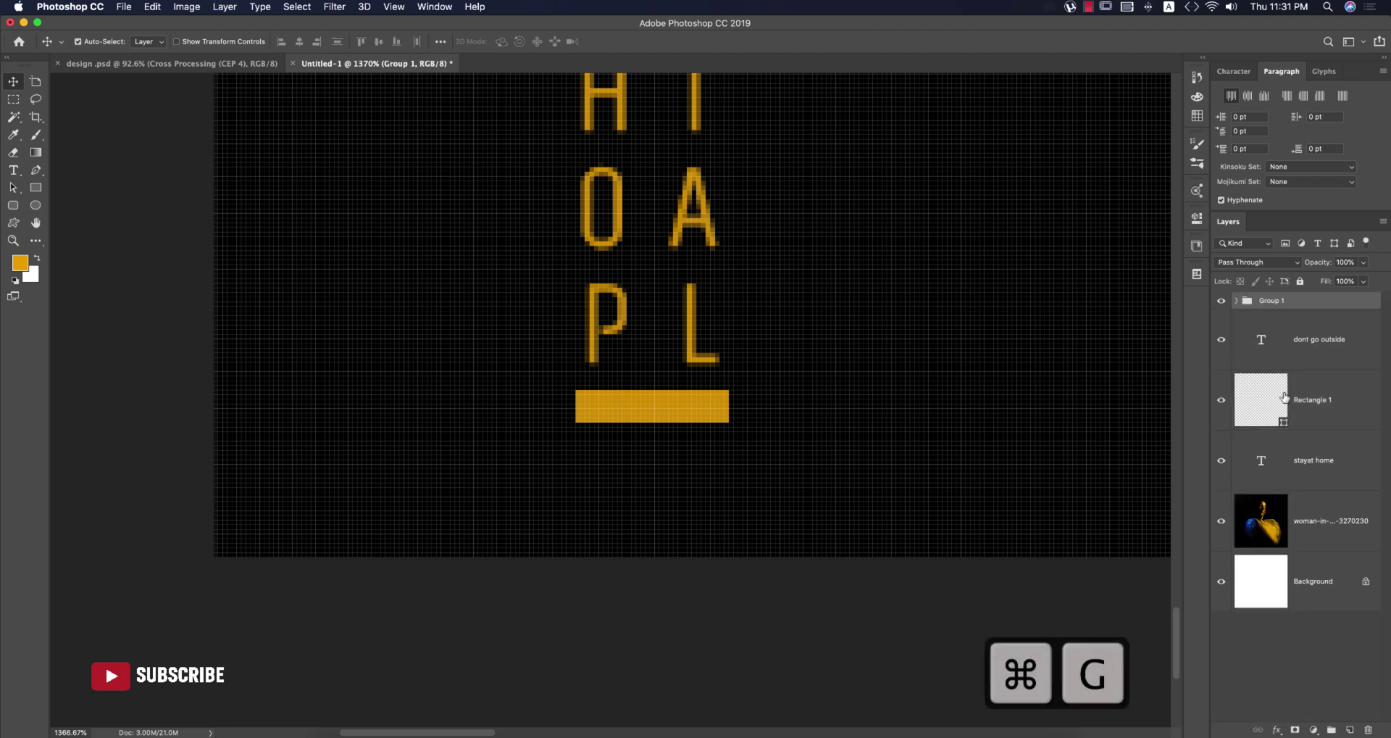
{"action": "left_click", "coordinate": [1335, 362]}
{"action": "left_click", "coordinate": [1317, 417], "text": "shift"}
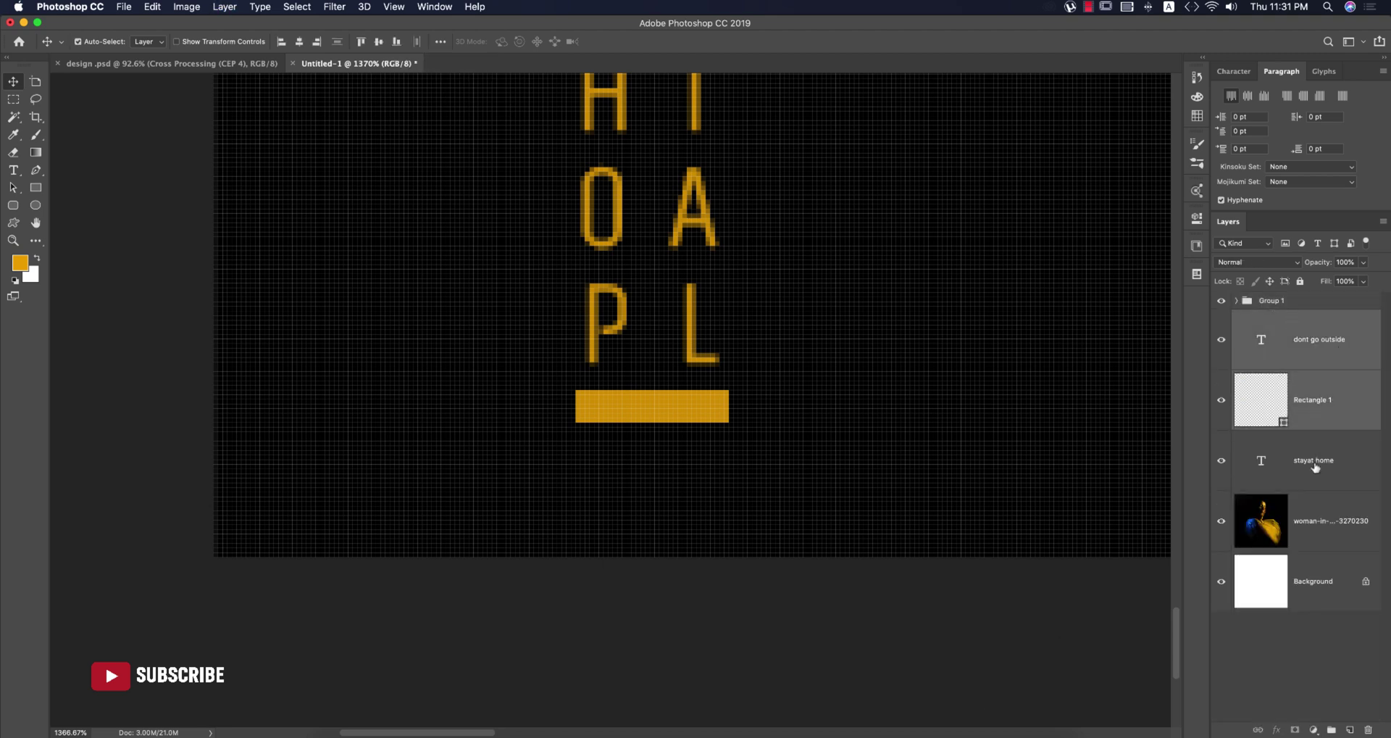
{"action": "left_click", "coordinate": [1315, 466], "text": "shift"}
{"action": "key", "text": "super+g"}
Rename the groups 'top text' and 'bottpm text', then view the design.psd reference.
{"action": "double_click", "coordinate": [1270, 318]}
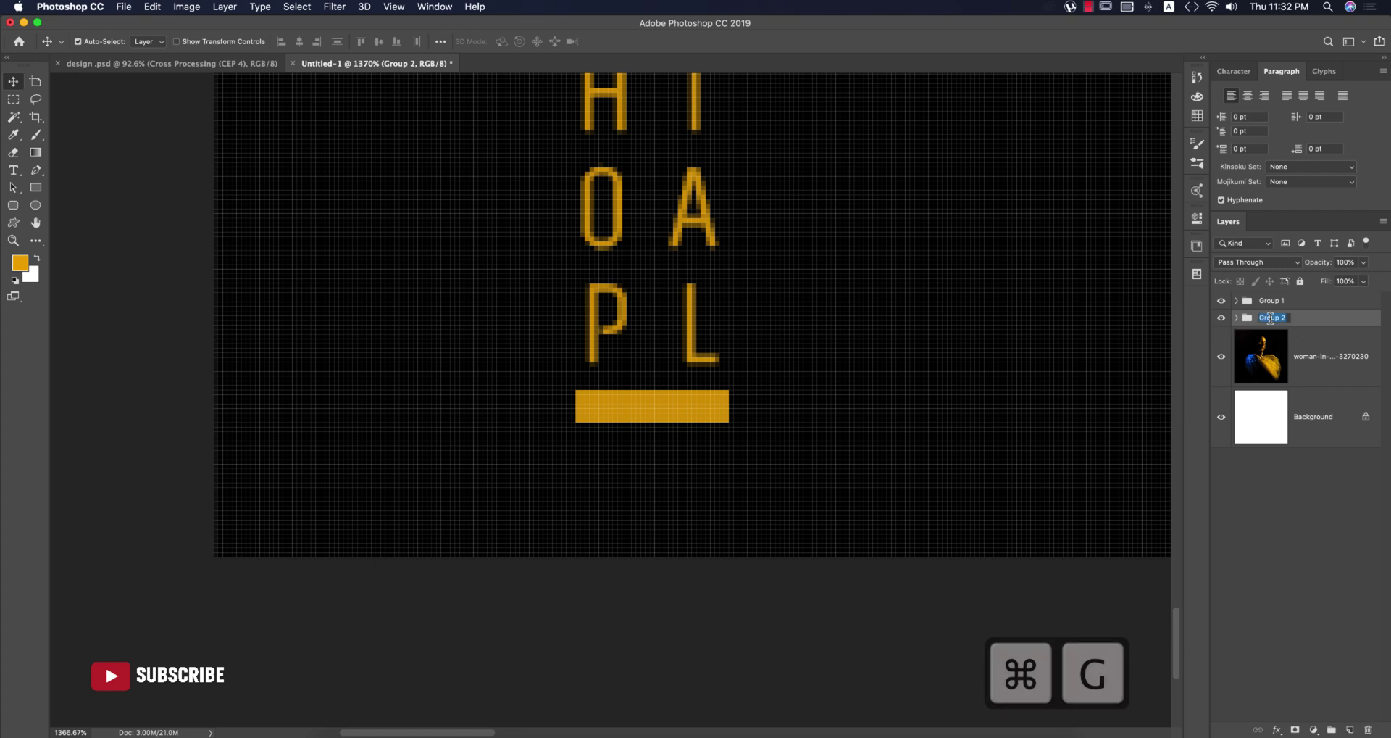
{"action": "key", "text": "super+0"}
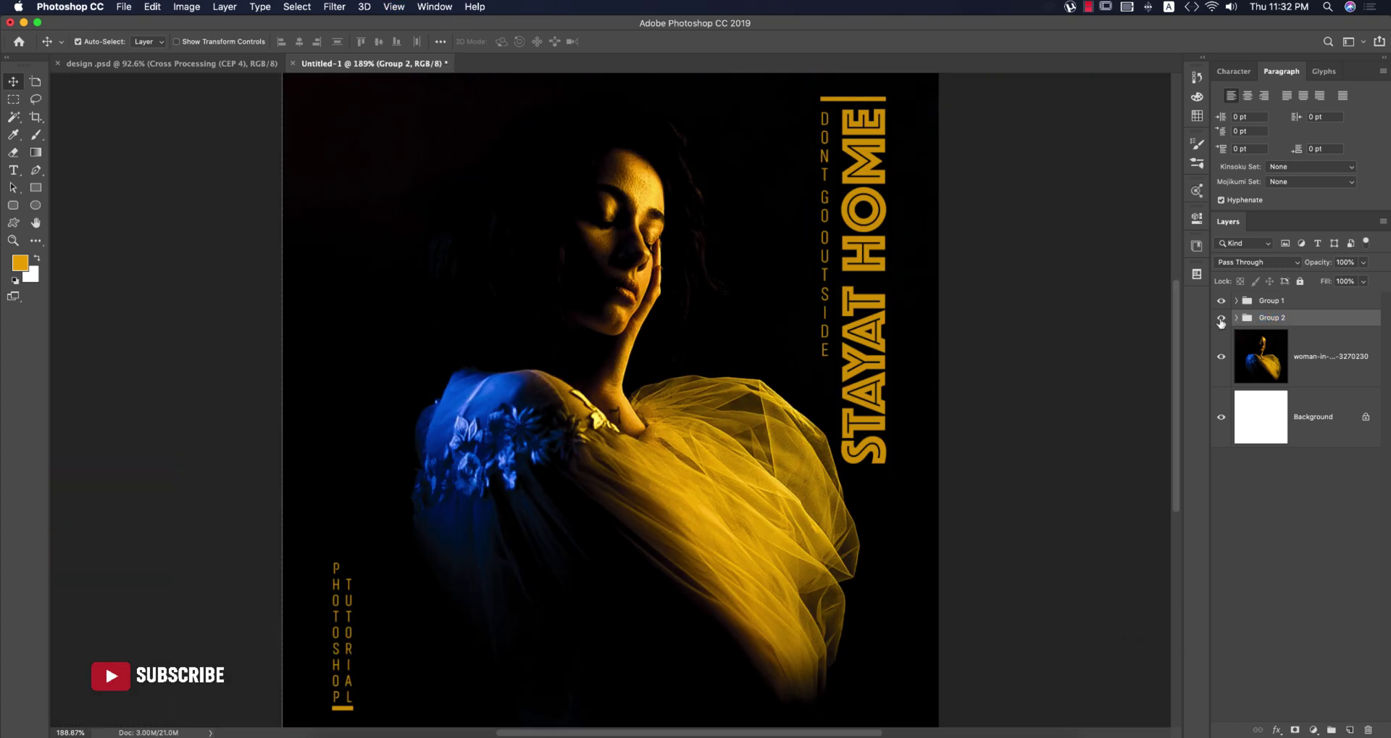
{"action": "left_click", "coordinate": [1221, 319]}
{"action": "type", "text": "top text"}
{"action": "key", "text": "Return"}
{"action": "left_click", "coordinate": [1264, 301]}
{"action": "type", "text": "bottpm text"}
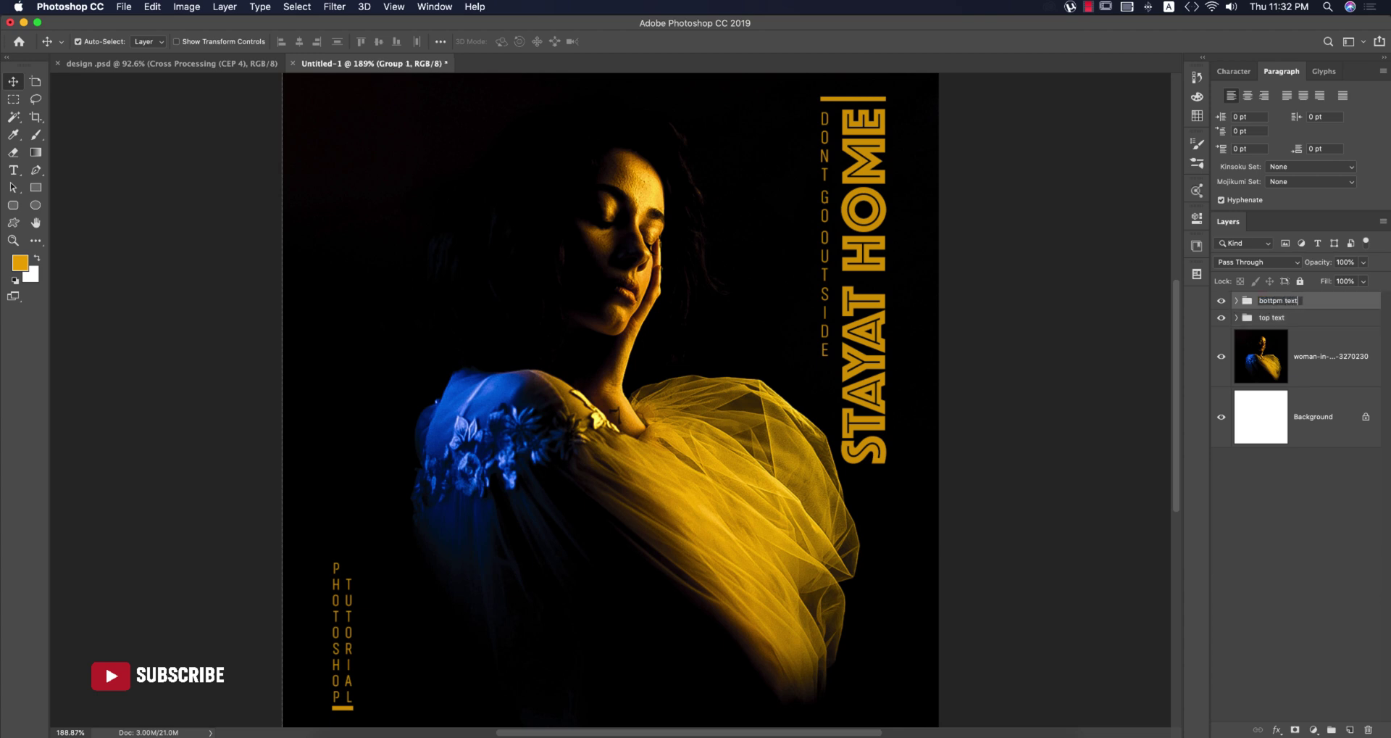
{"action": "key", "text": "Return"}
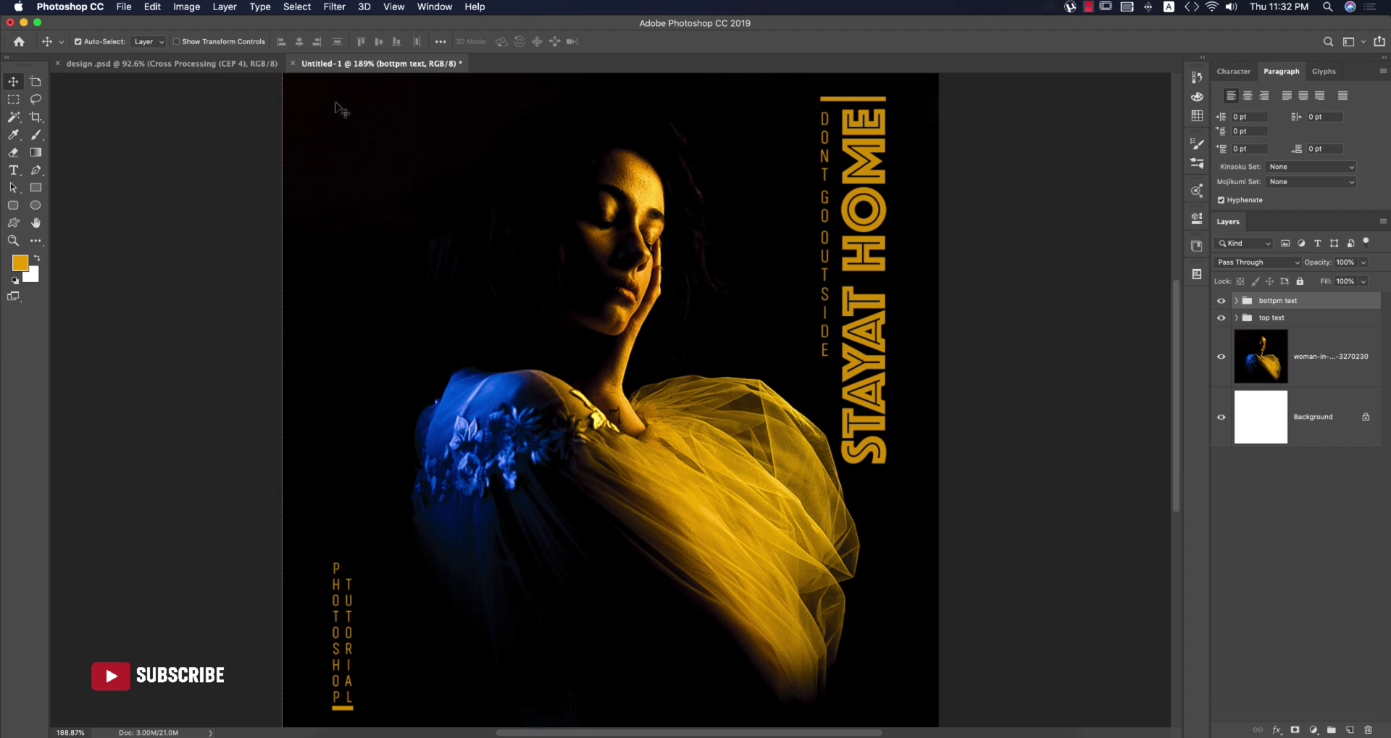
{"action": "left_click", "coordinate": [167, 63]}
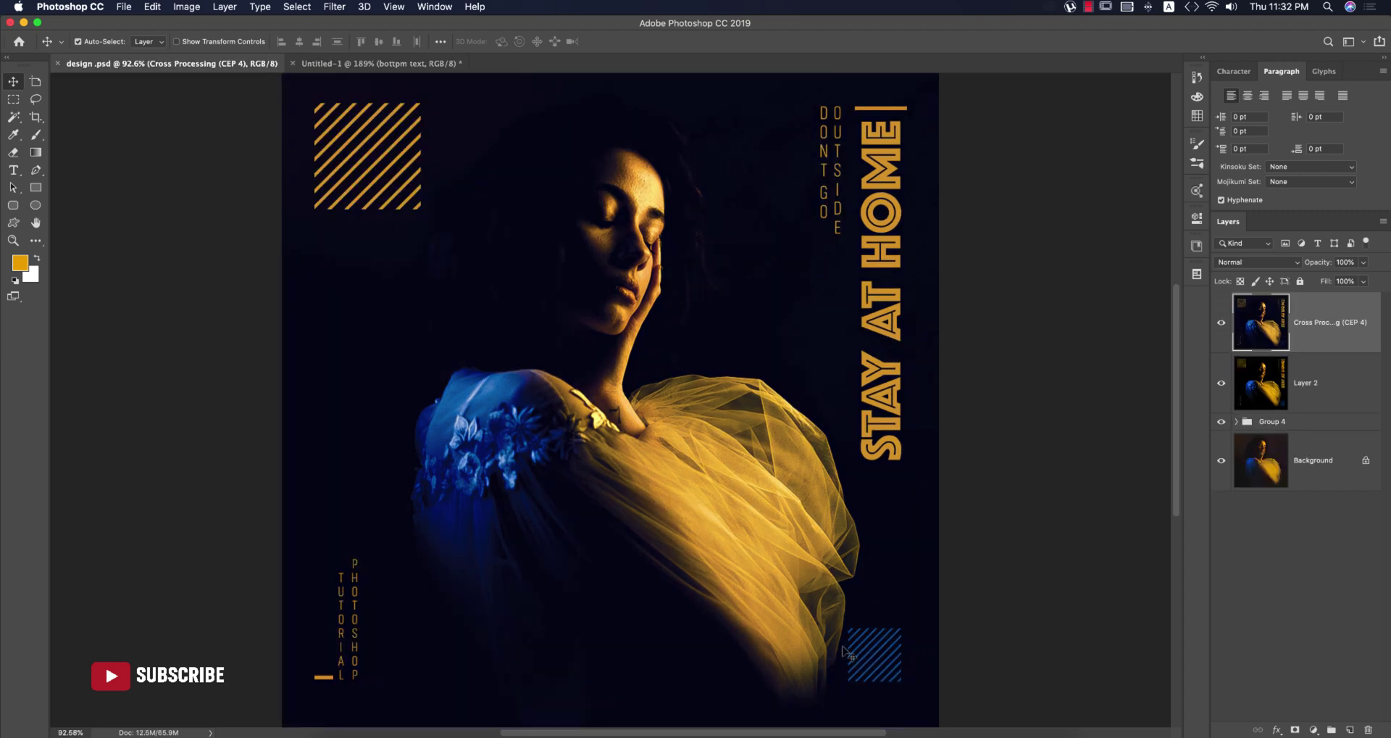
Draw a diagonal-hatch custom shape square near the poster's top-left corner.
{"action": "left_click", "coordinate": [319, 64]}
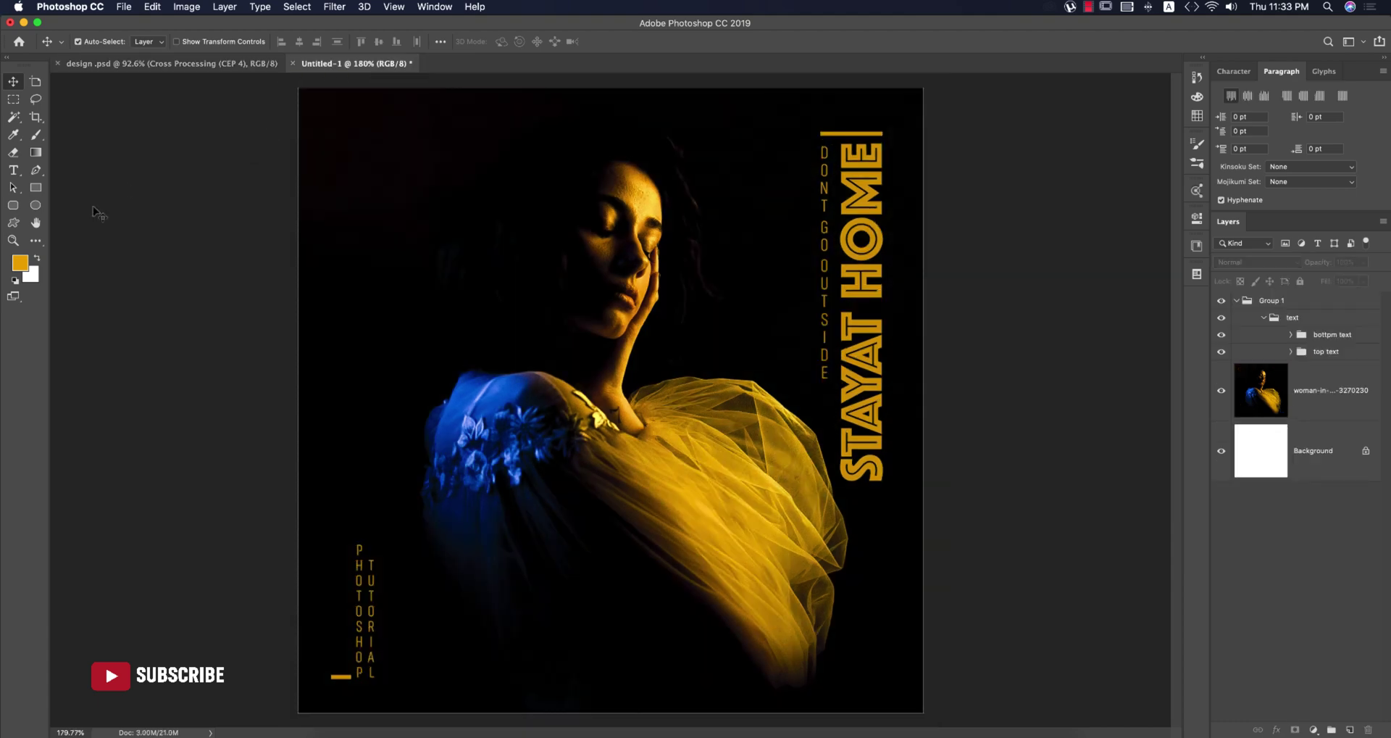
{"action": "left_click", "coordinate": [16, 223]}
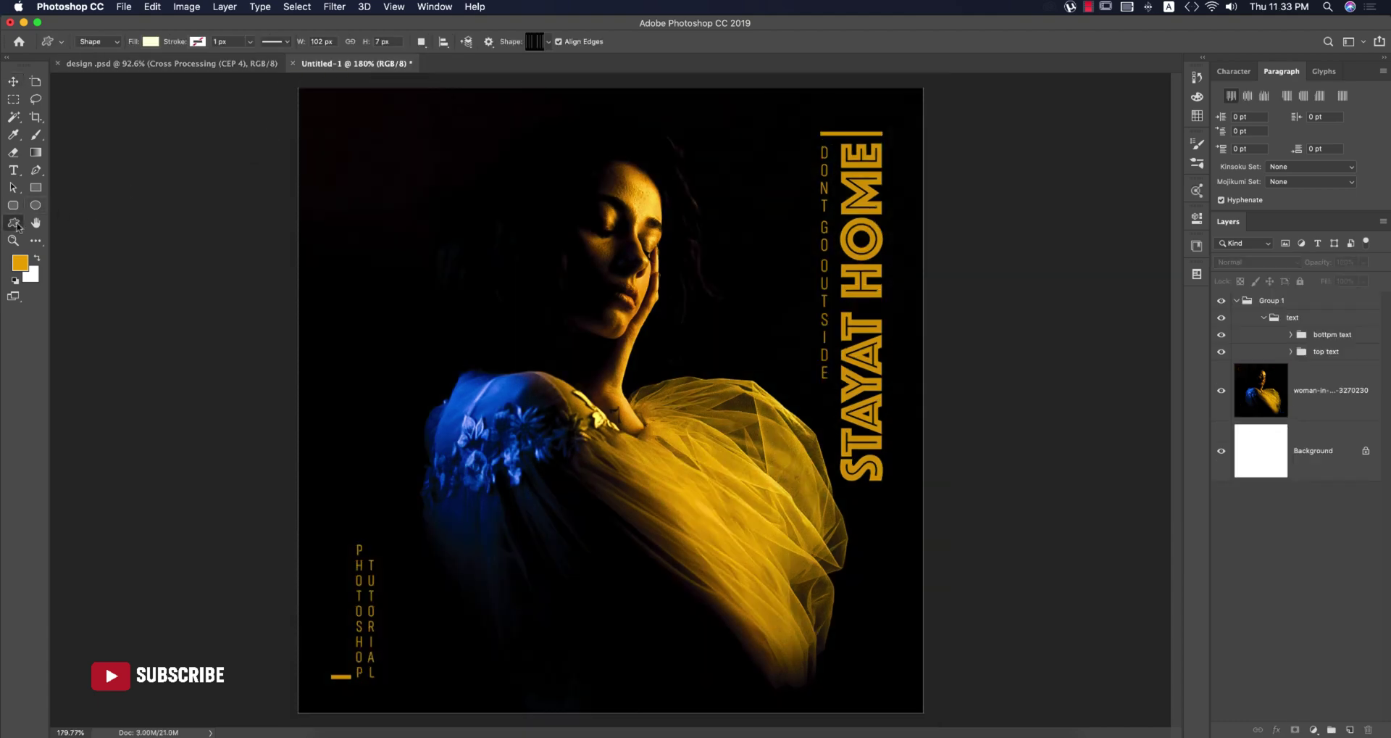
{"action": "left_click", "coordinate": [545, 44]}
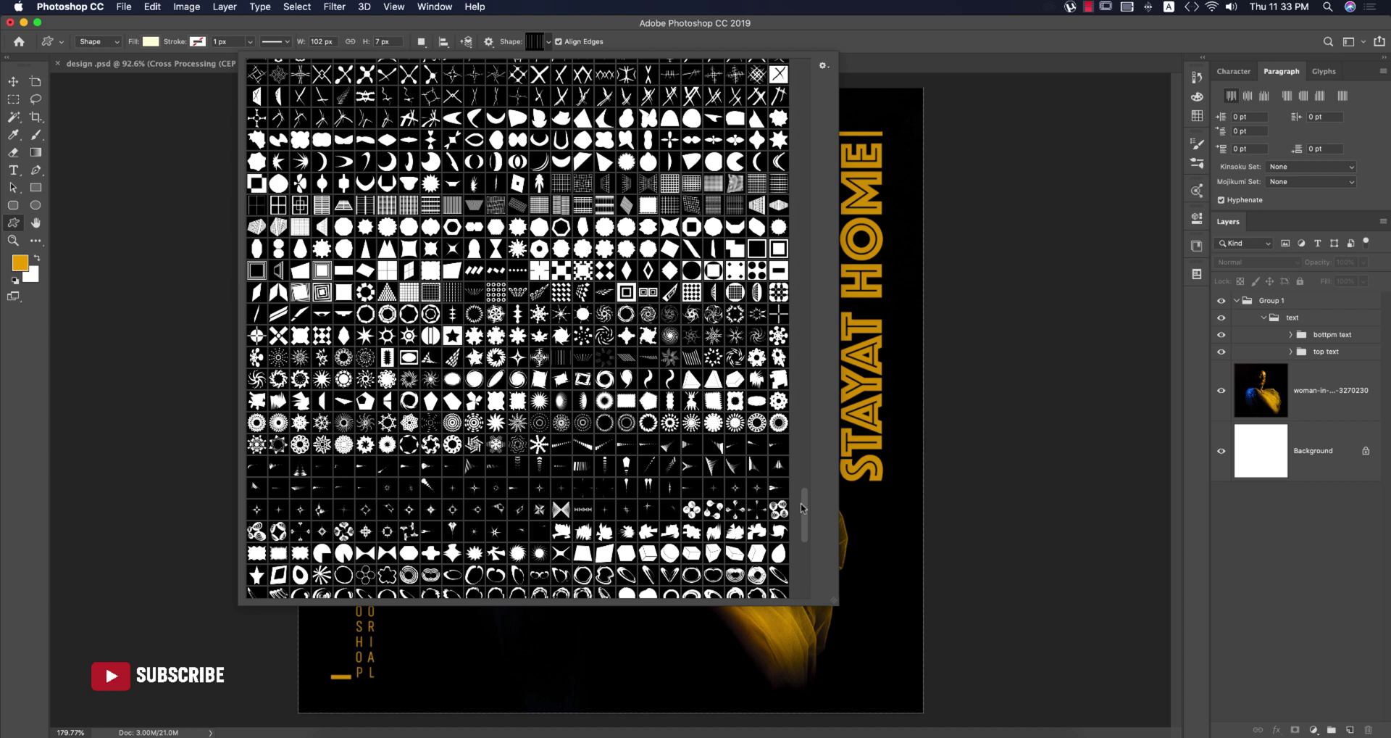
{"action": "left_click_drag", "start_coordinate": [804, 499], "coordinate": [810, 70]}
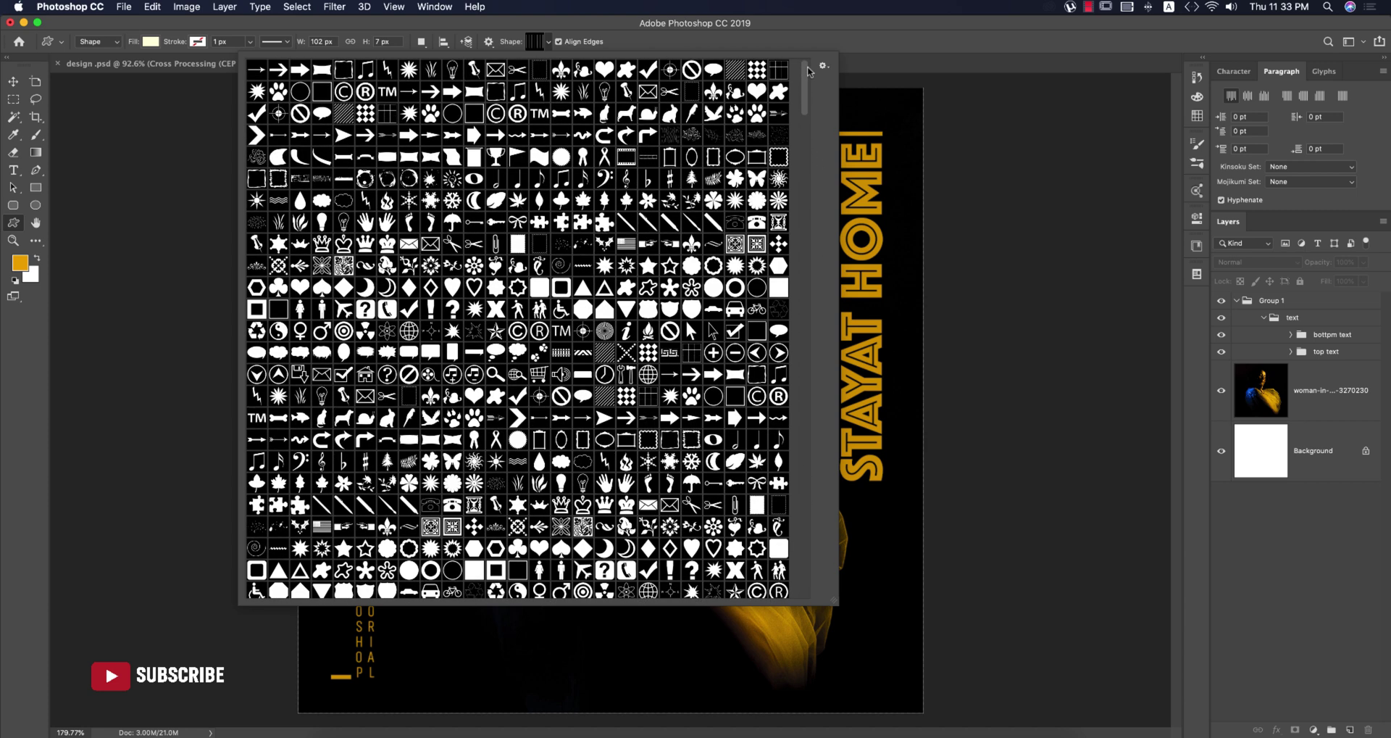
{"action": "left_click", "coordinate": [736, 69]}
{"action": "left_click", "coordinate": [808, 41]}
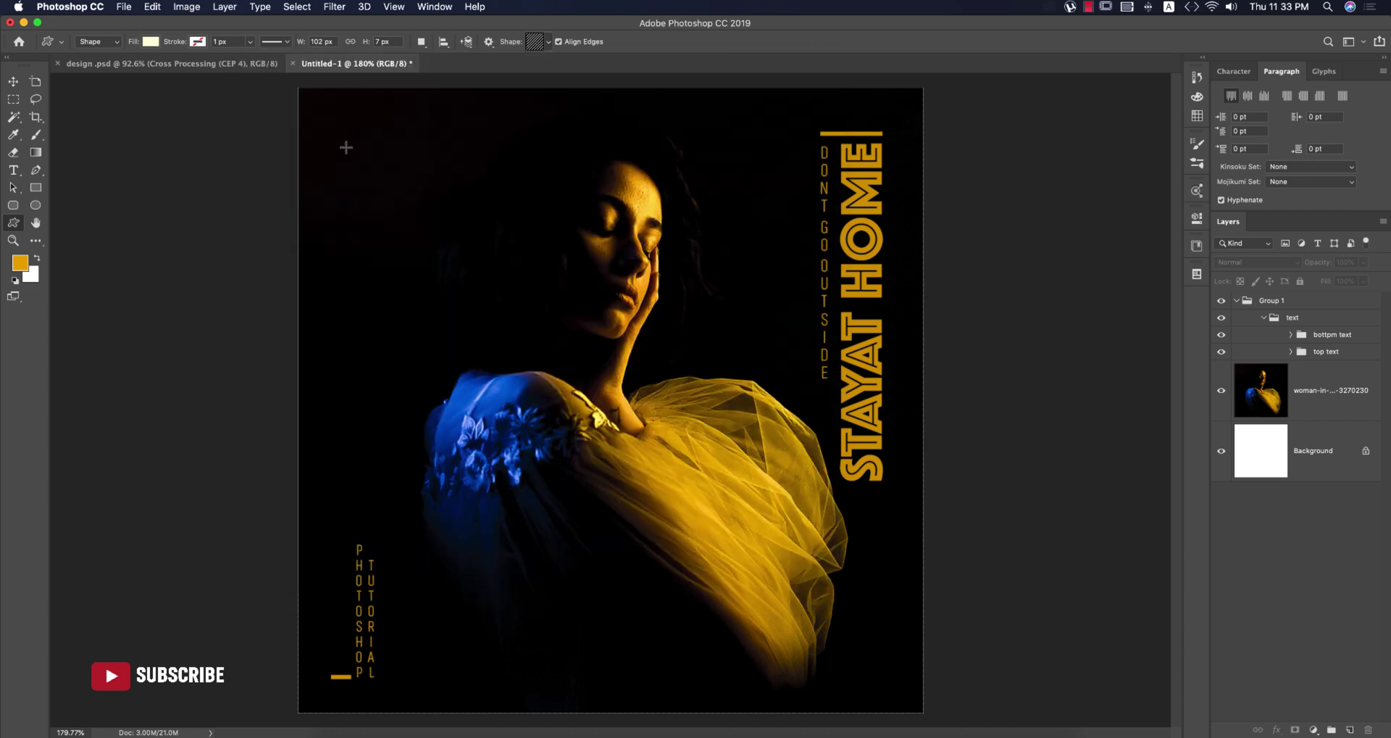
{"action": "left_click_drag", "start_coordinate": [344, 131], "coordinate": [445, 235]}
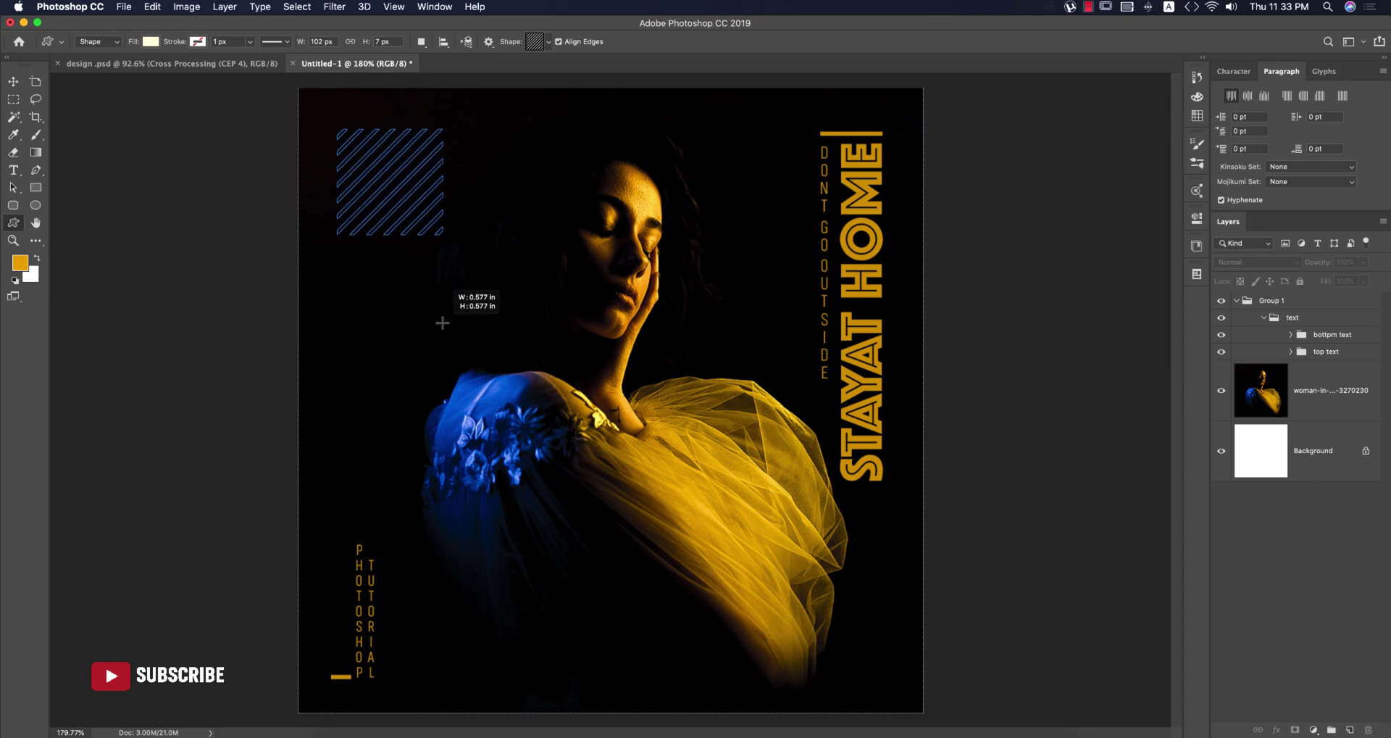
Fill the hatched square with gold sampled from the photo.
{"action": "double_click", "coordinate": [1268, 347]}
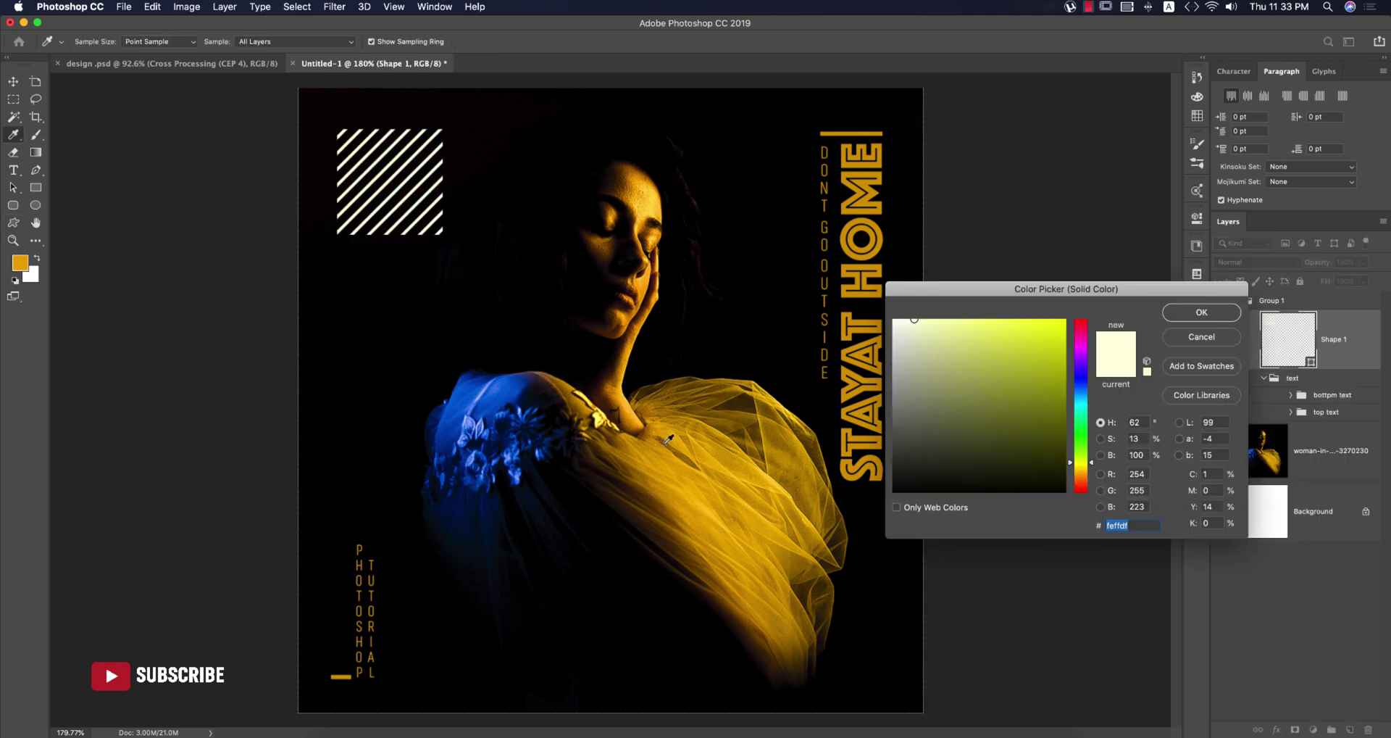
{"action": "left_click", "coordinate": [692, 435]}
{"action": "left_click", "coordinate": [1175, 337]}
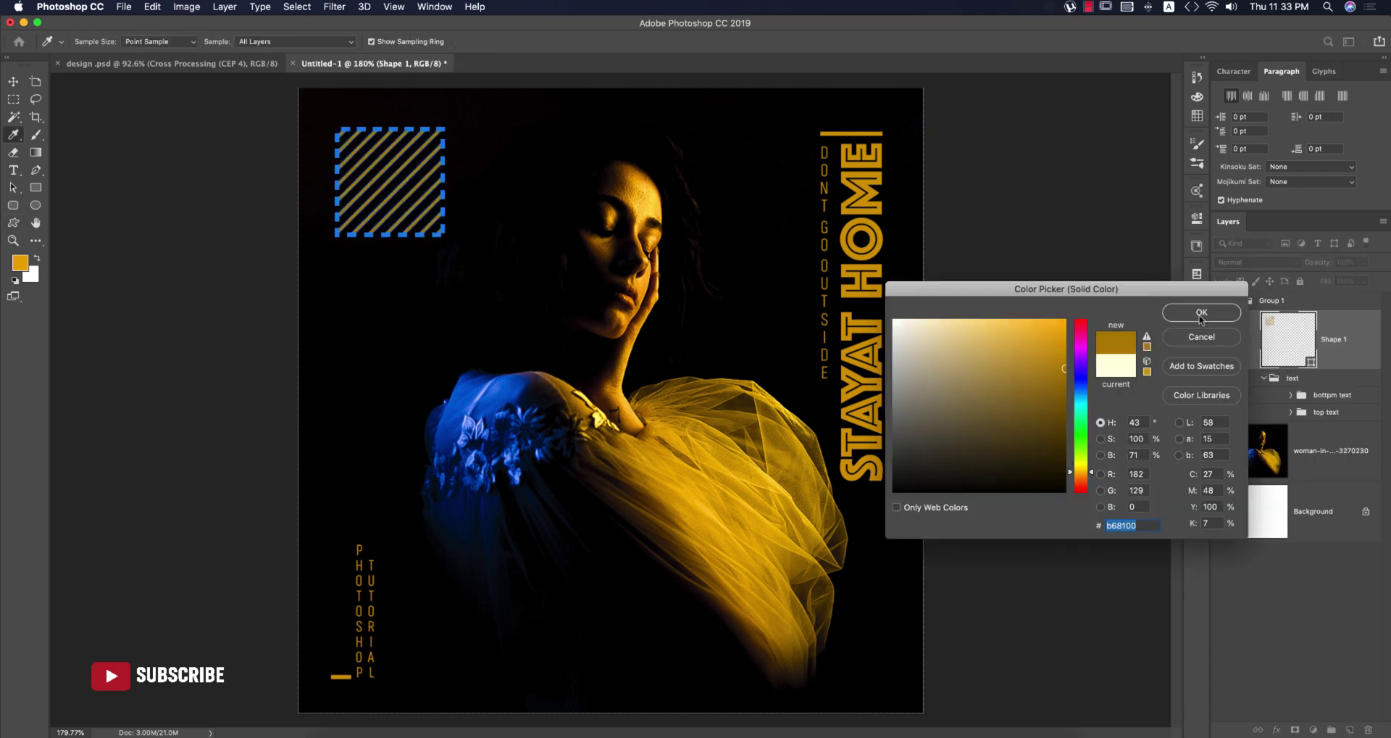
Duplicate the hatched square and shrink the copy to ~46% in the bottom-right corner.
{"action": "key", "text": "super+j"}
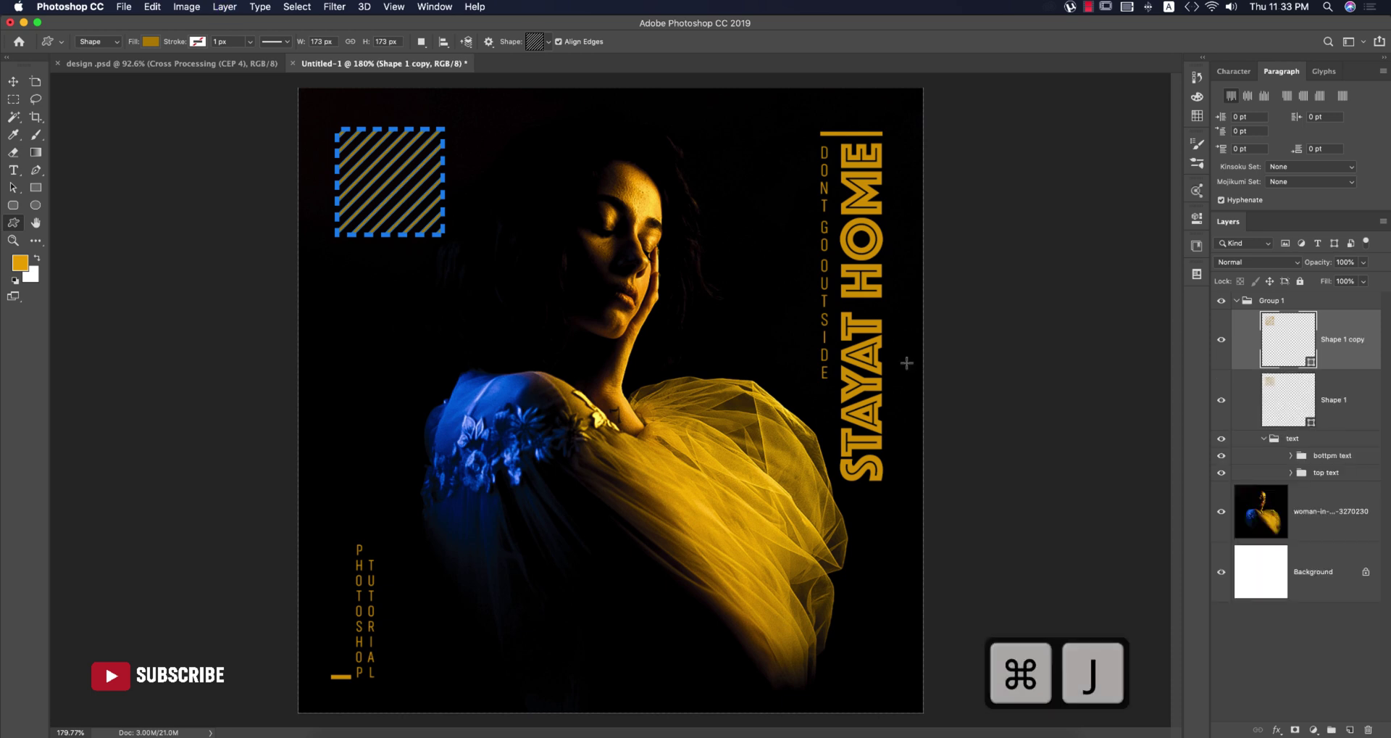
{"action": "key", "text": "super+t"}
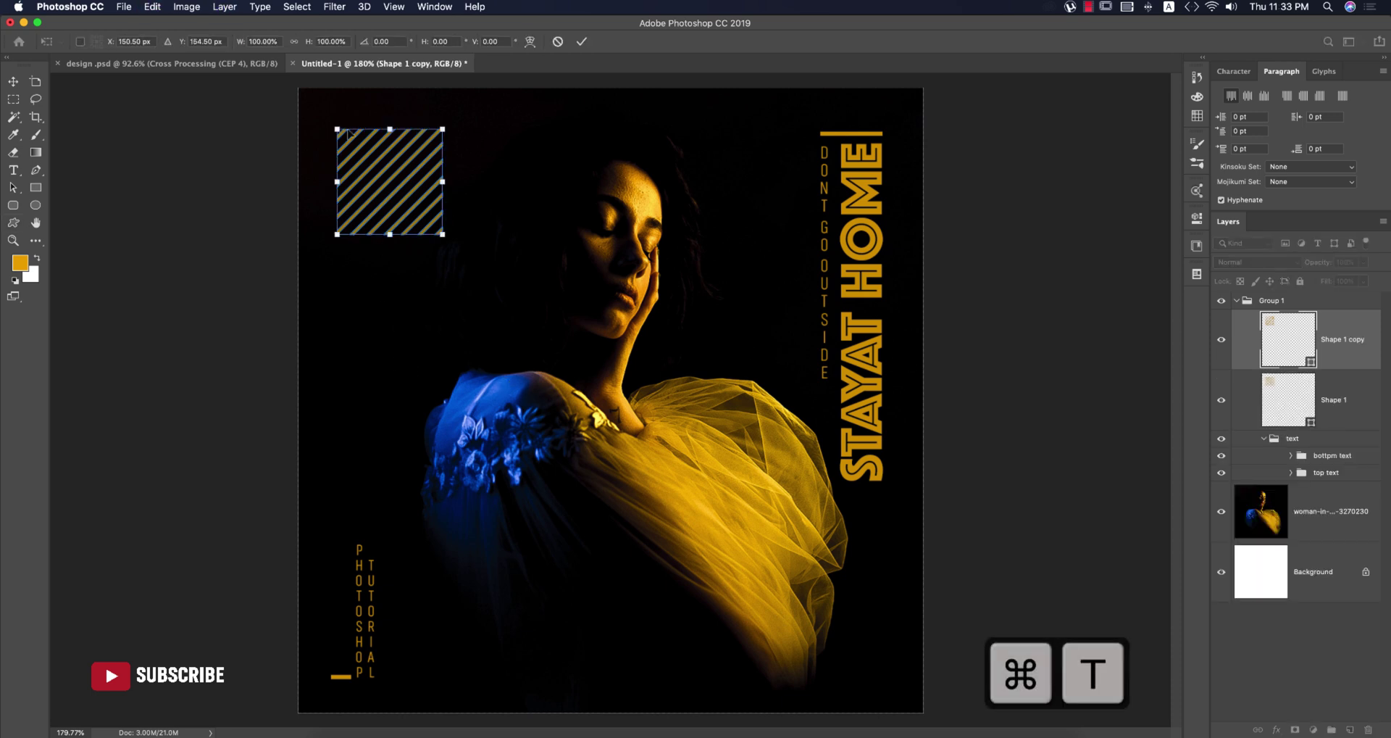
{"action": "left_click_drag", "start_coordinate": [337, 129], "coordinate": [843, 649]}
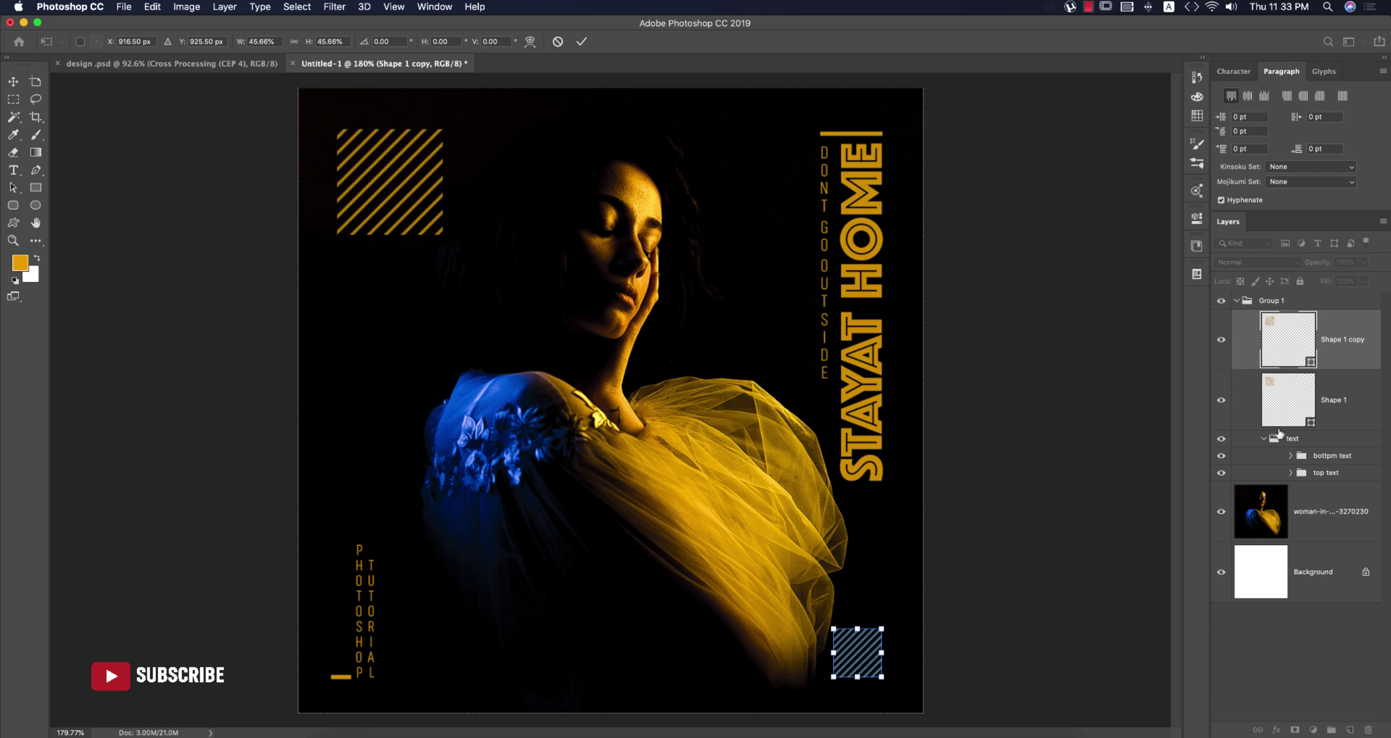
{"action": "key", "text": "Return"}
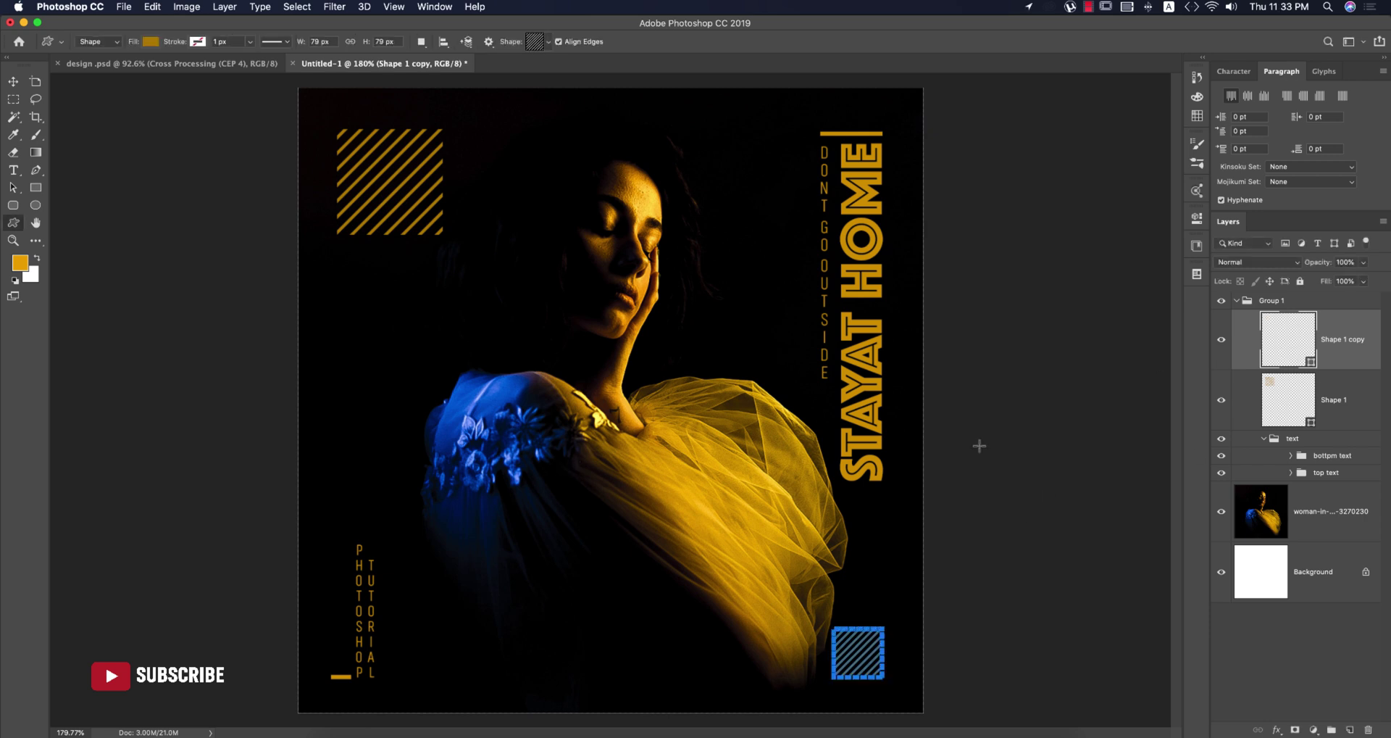
Recolour the copied square blue, sampled from the woman's sleeve.
{"action": "double_click", "coordinate": [1278, 352]}
{"action": "left_click", "coordinate": [493, 408]}
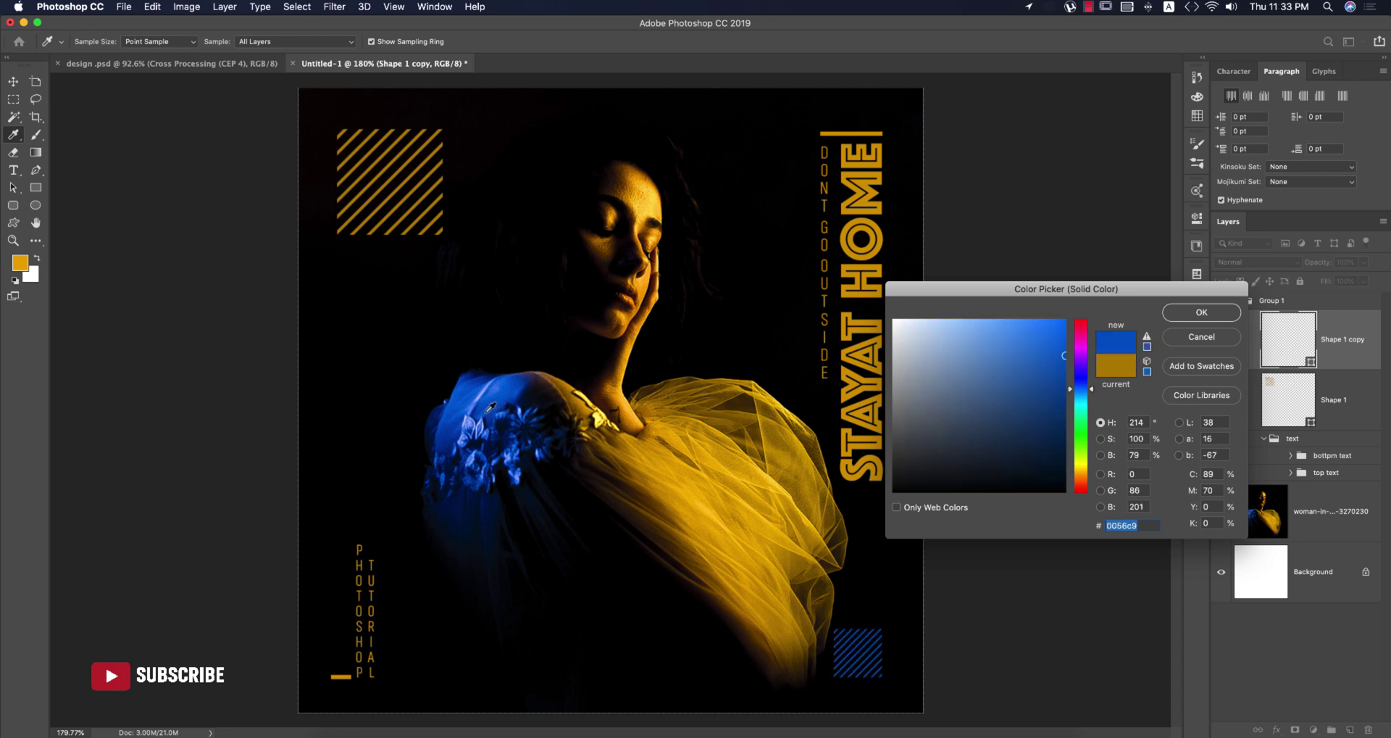
{"action": "left_click", "coordinate": [1197, 314]}
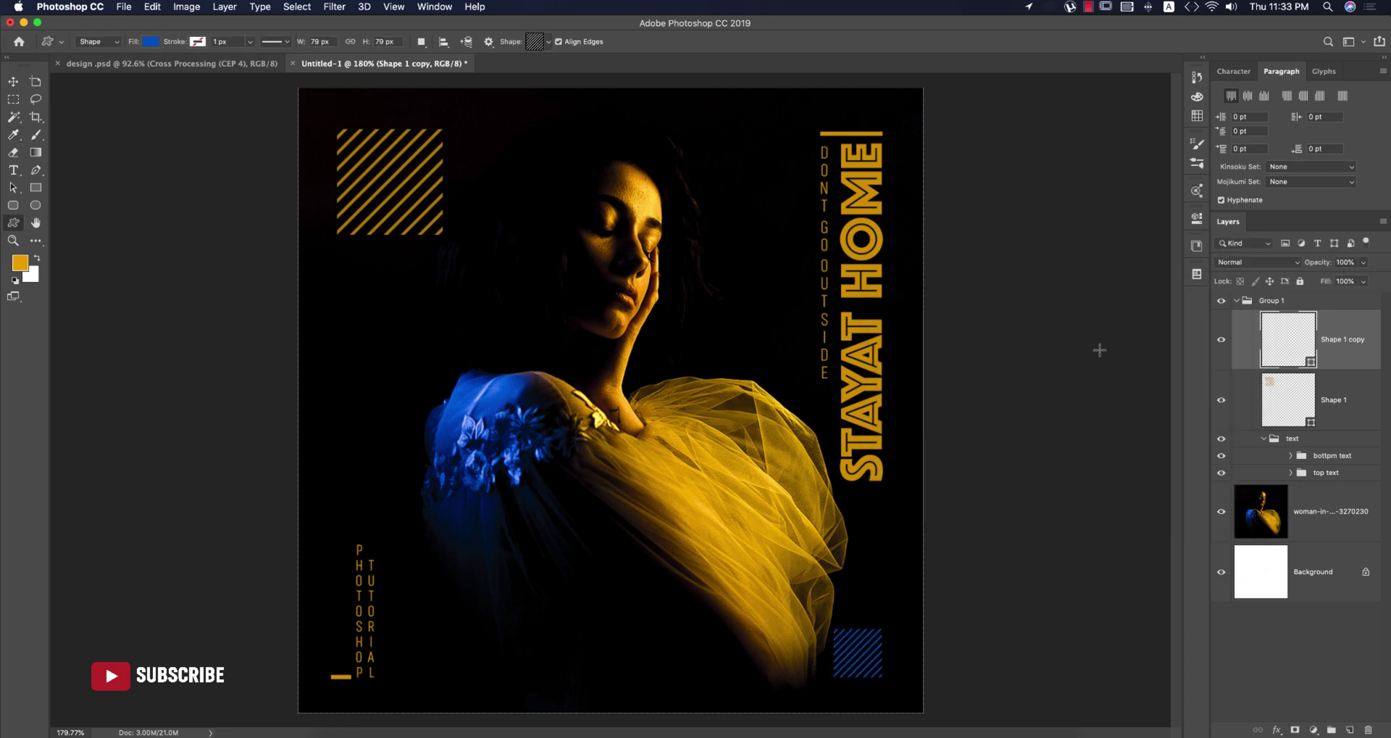
{"action": "key", "text": "v"}
{"action": "left_click", "coordinate": [986, 411]}
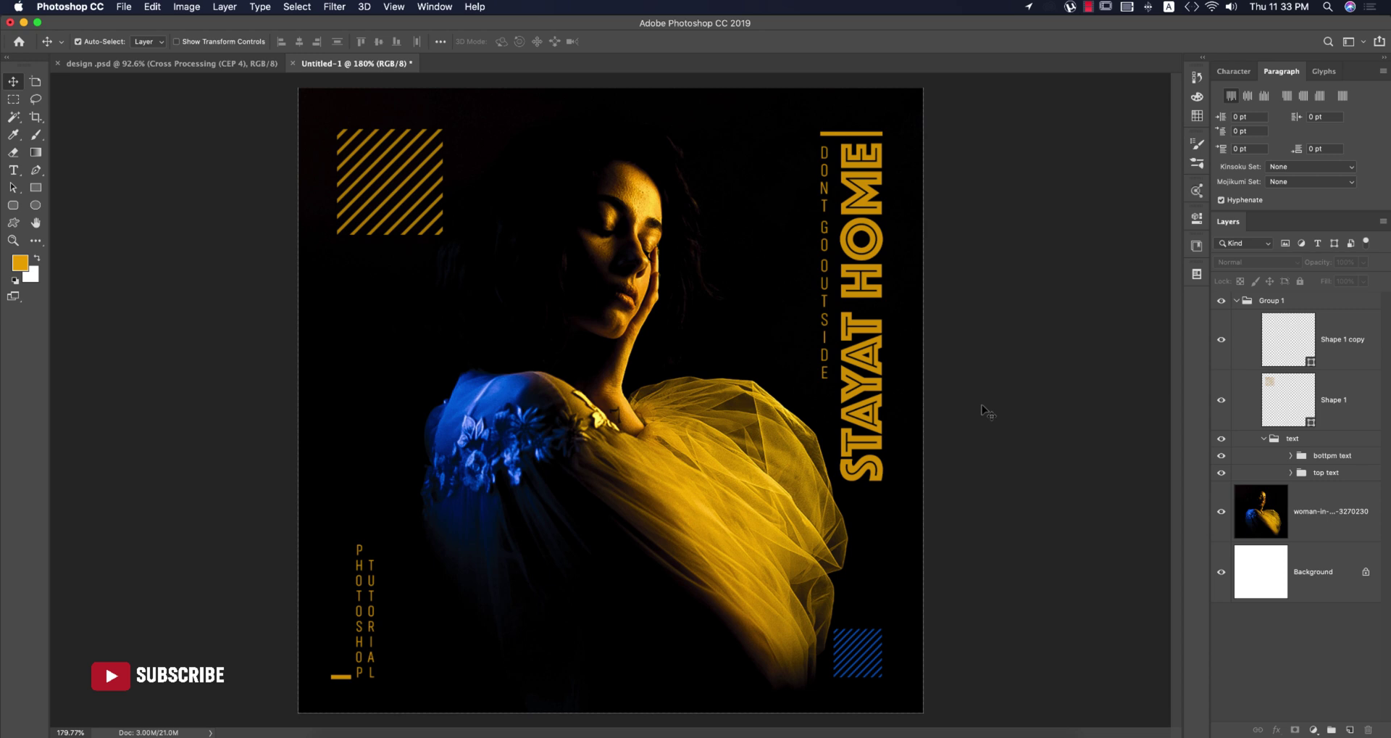